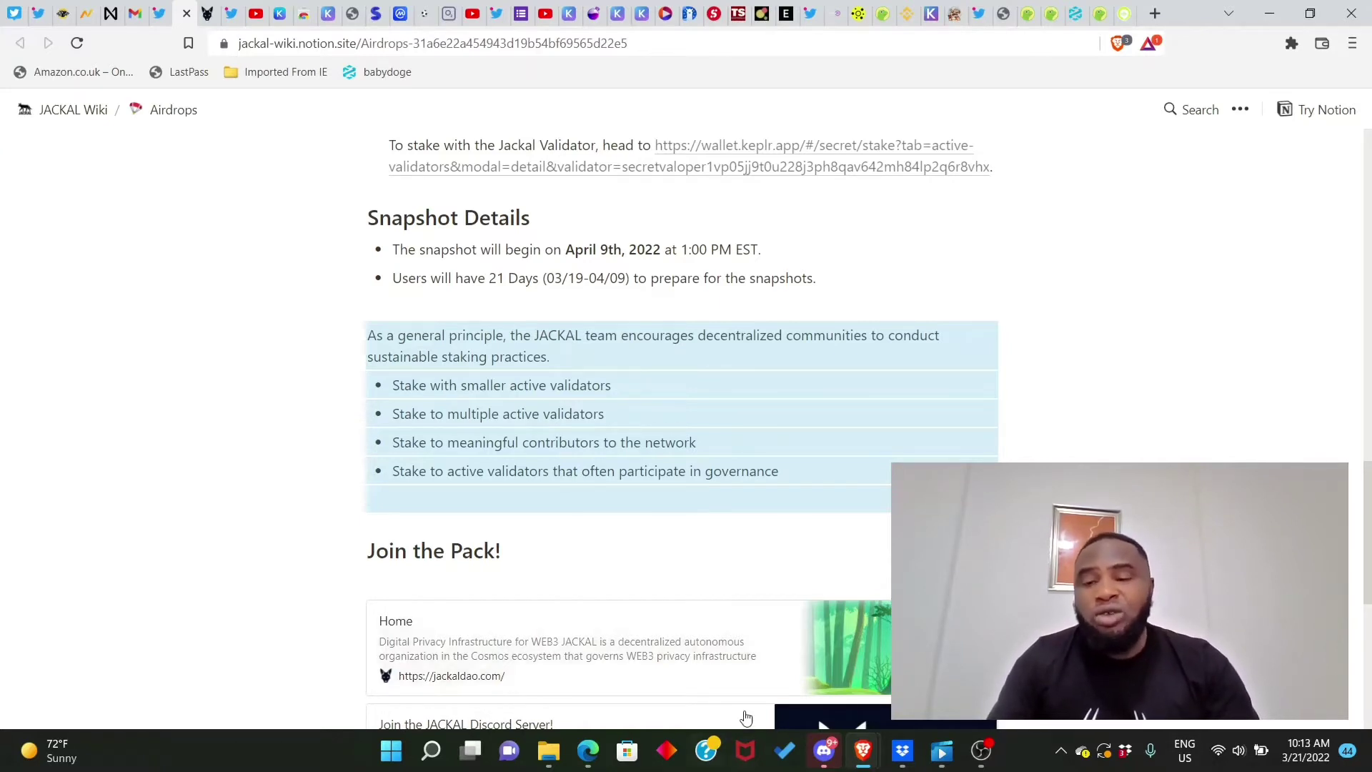
# - Review the staking recommendations and airdrop requirements on the JACKAL Airdrops page
pyautogui.click(1068, 455)
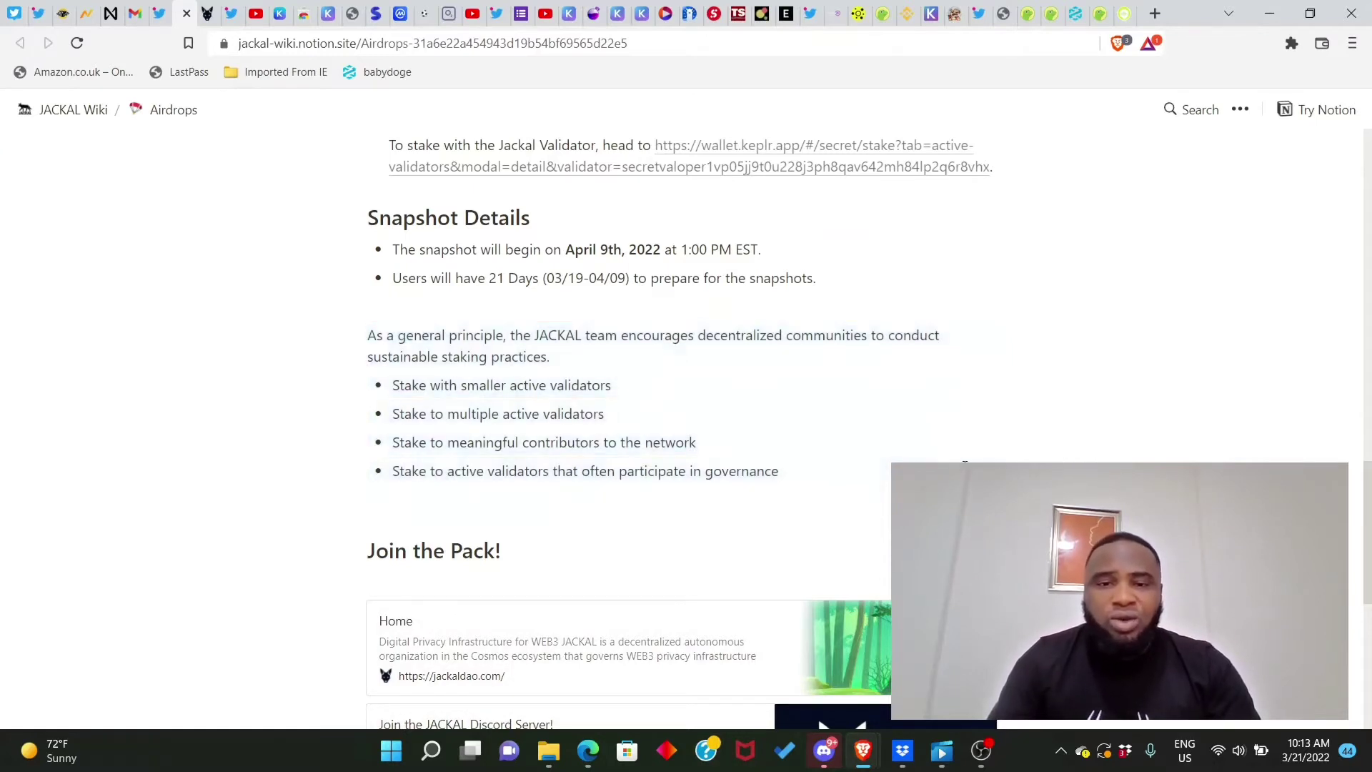
pyautogui.scroll(-3, 834, 401)
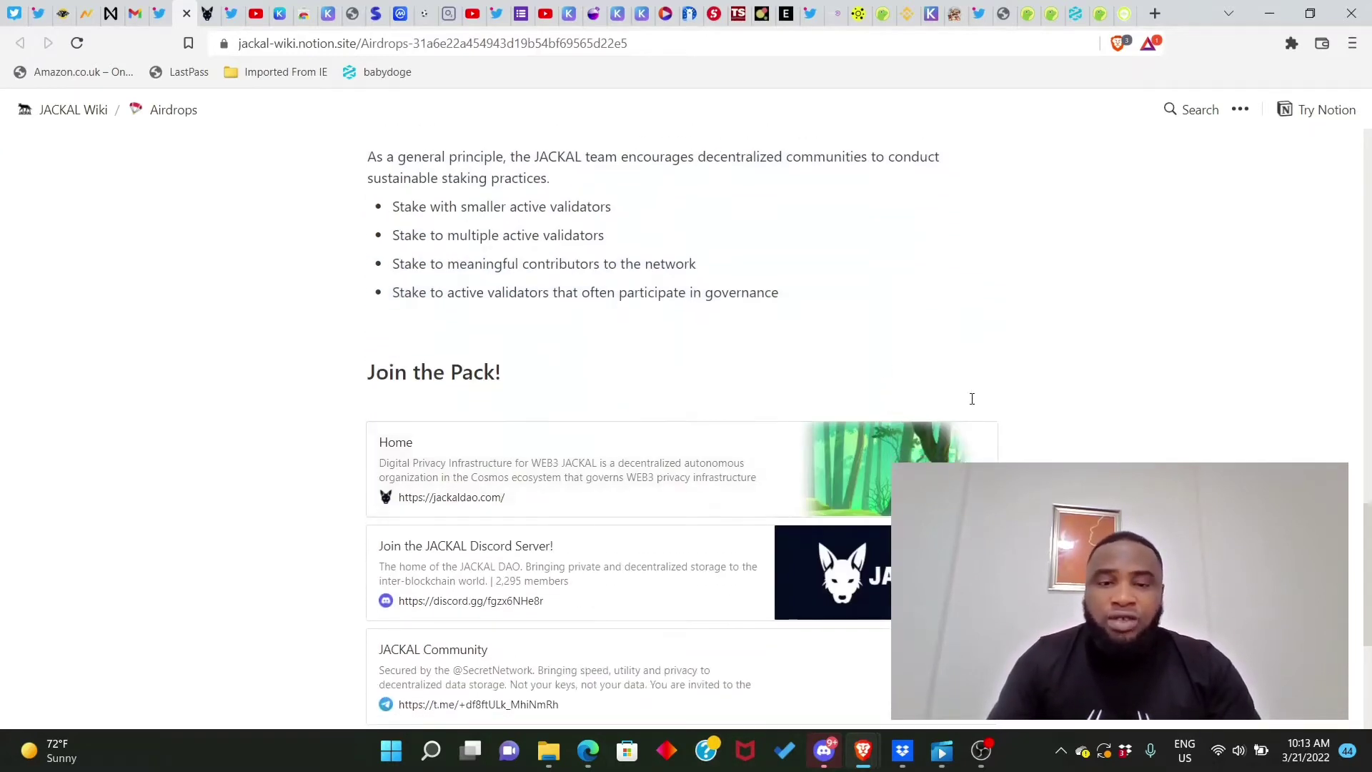
pyautogui.scroll(1, 878, 436)
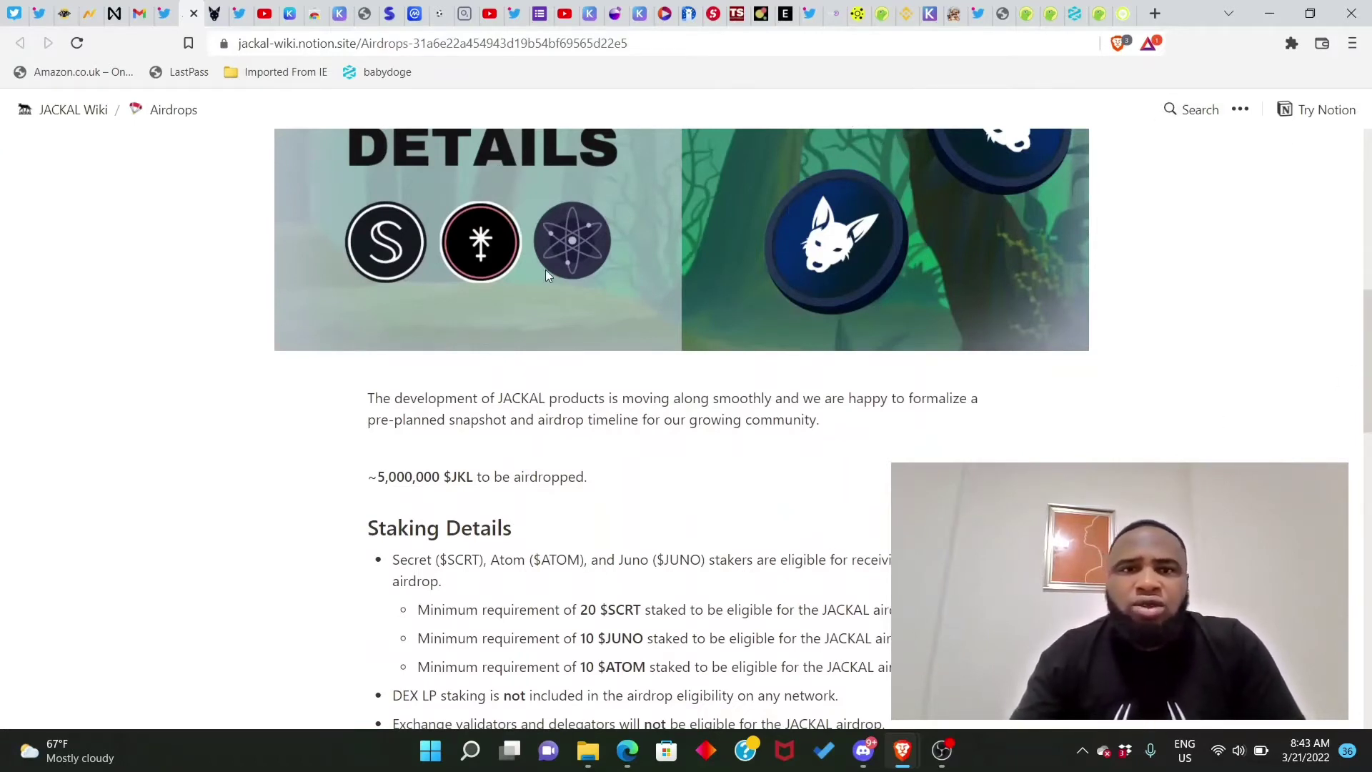
# - Switch to the CoinGecko page for Secret (SCRT) and look over its coin name and market overview
pyautogui.click(883, 14)
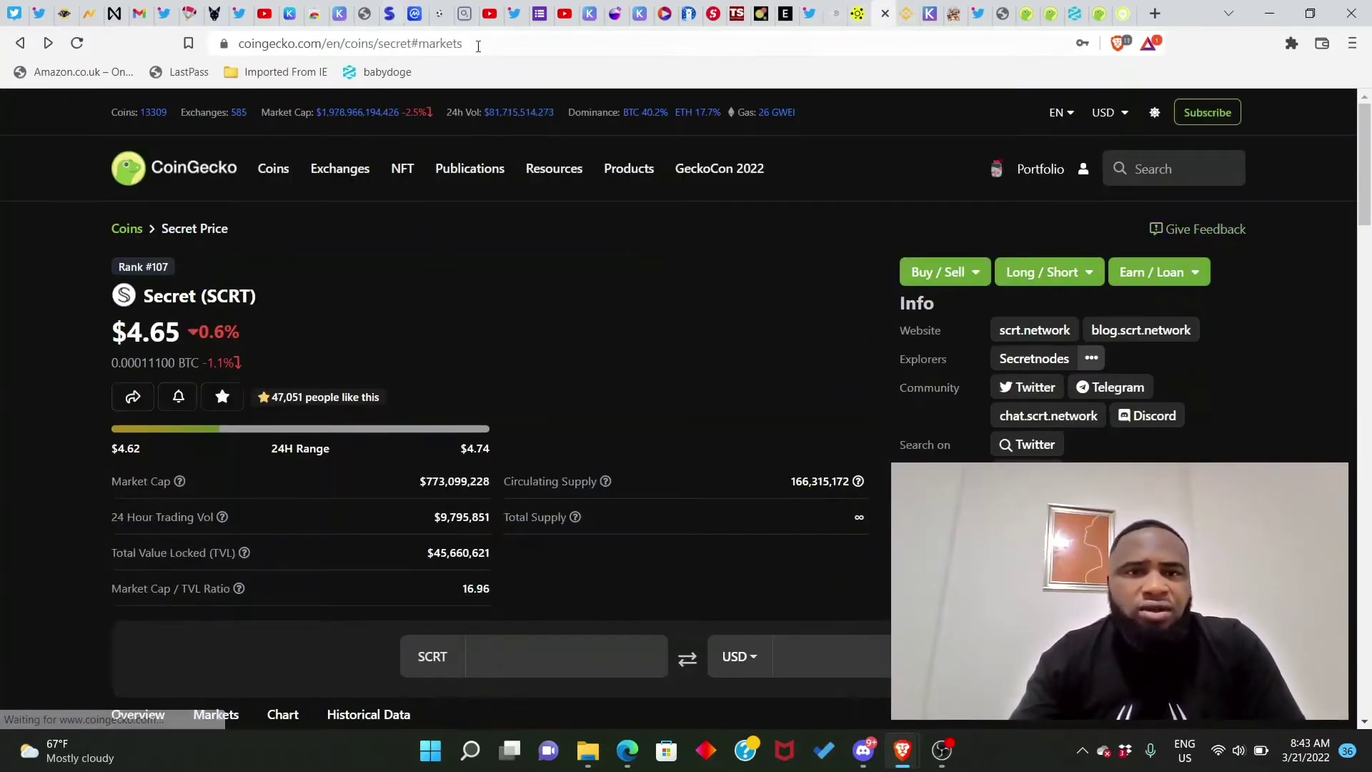
pyautogui.click(480, 45)
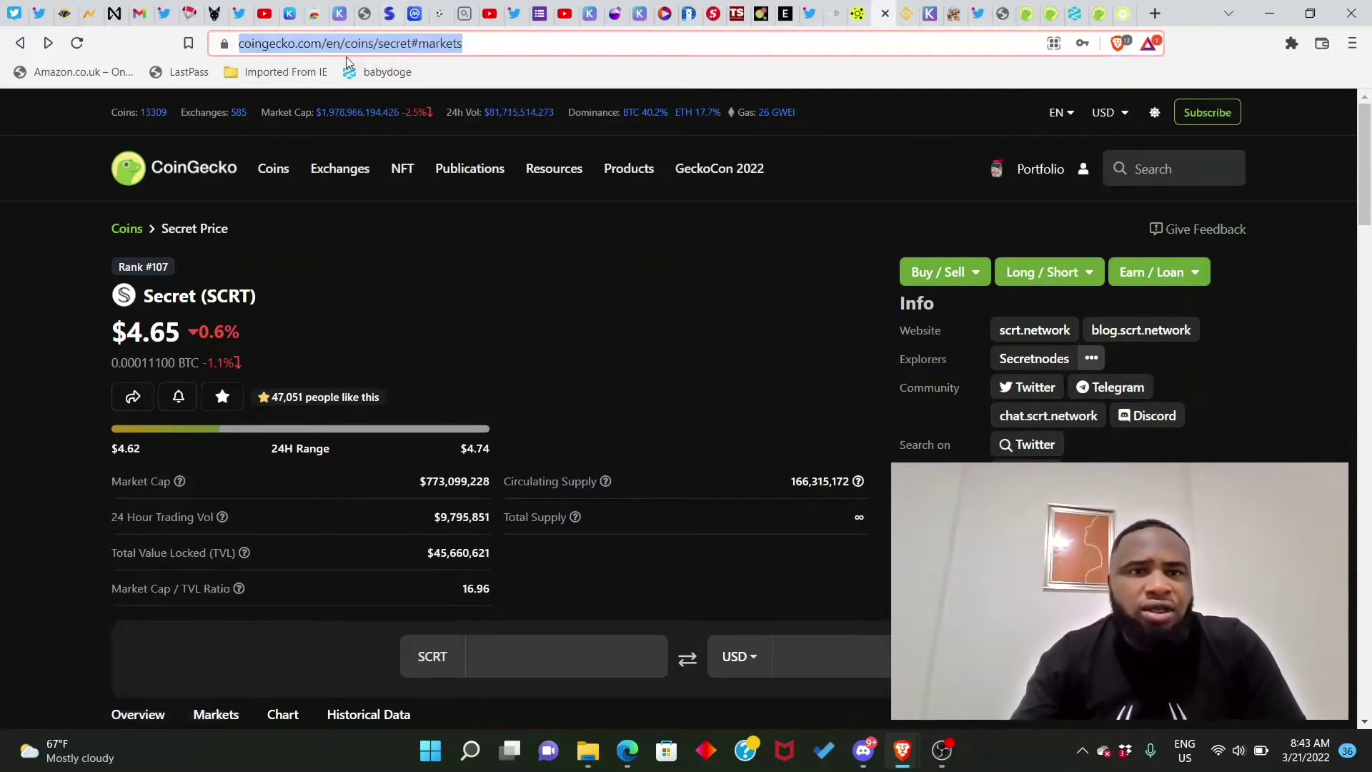
pyautogui.click(844, 133)
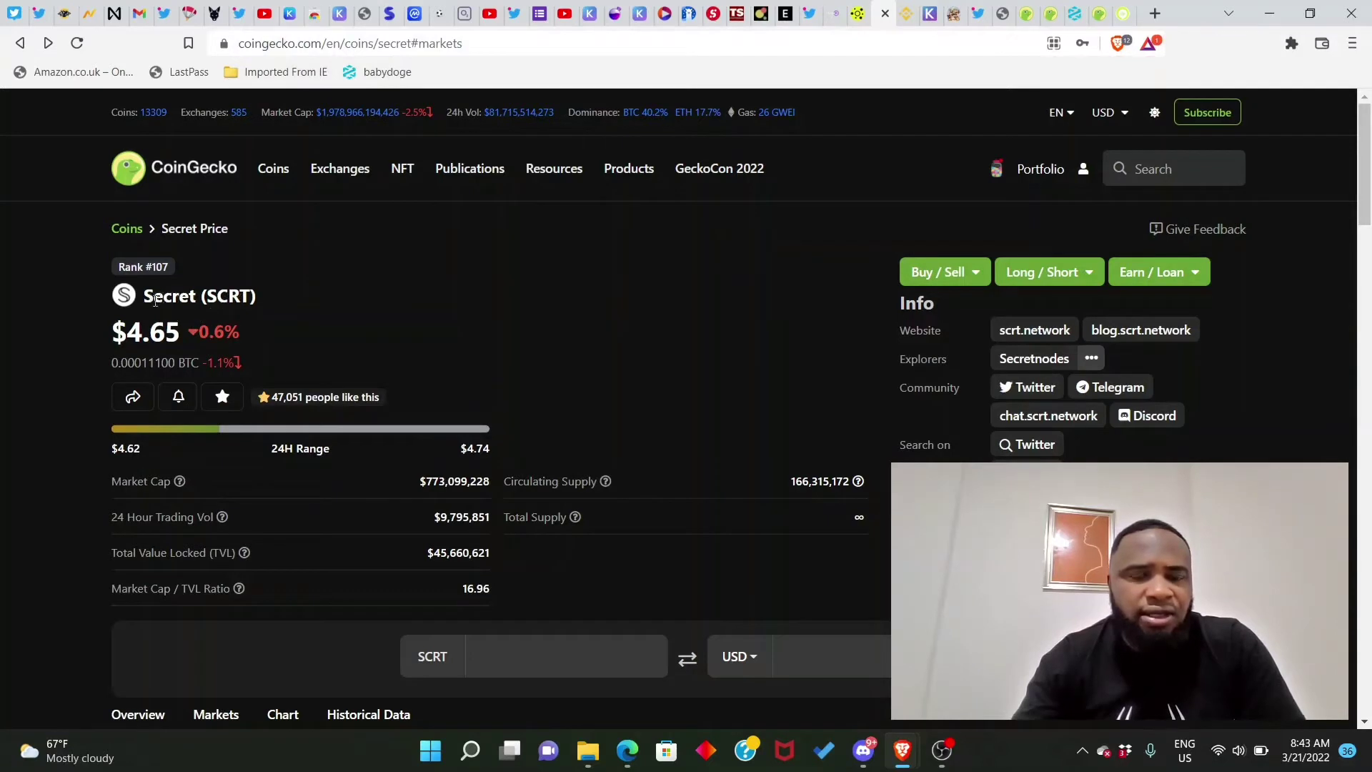
pyautogui.moveTo(150, 302); pyautogui.dragTo(320, 299)
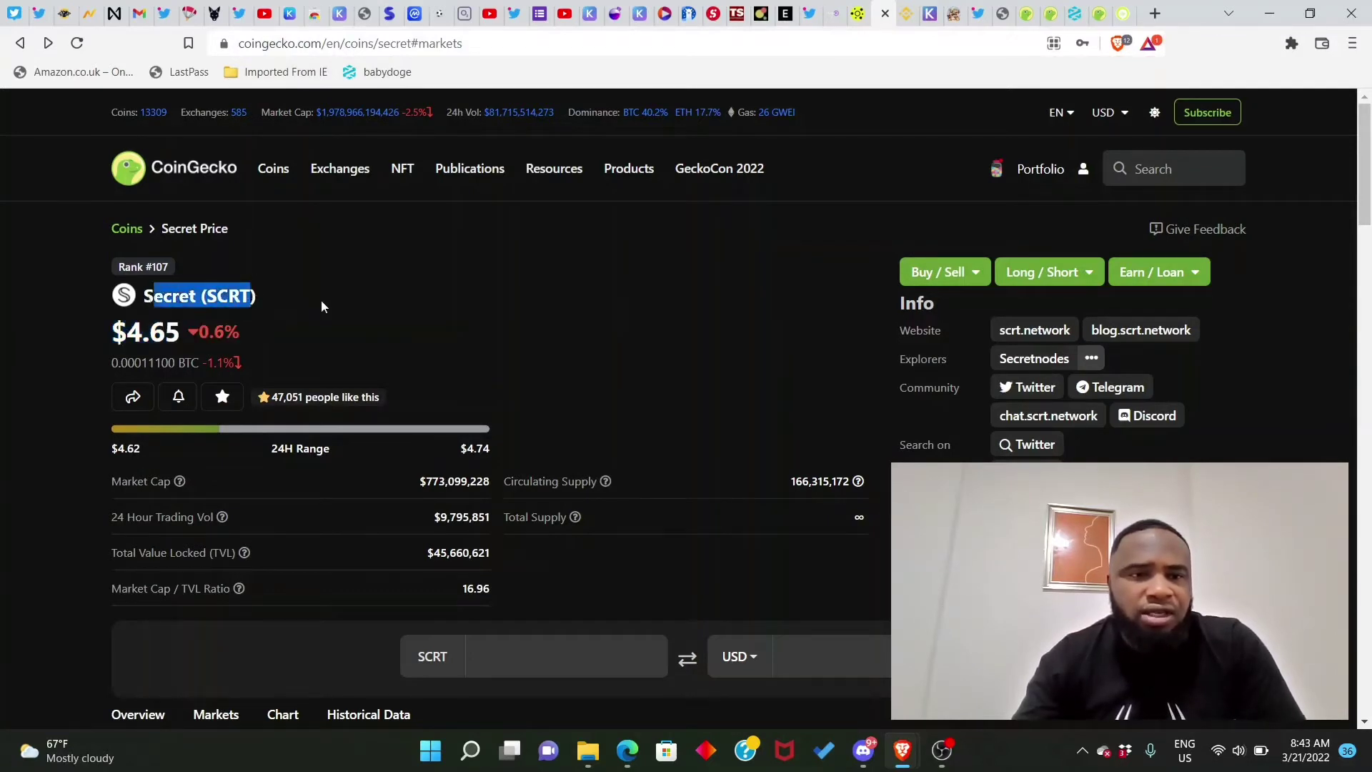
pyautogui.click(339, 303)
pyautogui.scroll(-3, 343, 300)
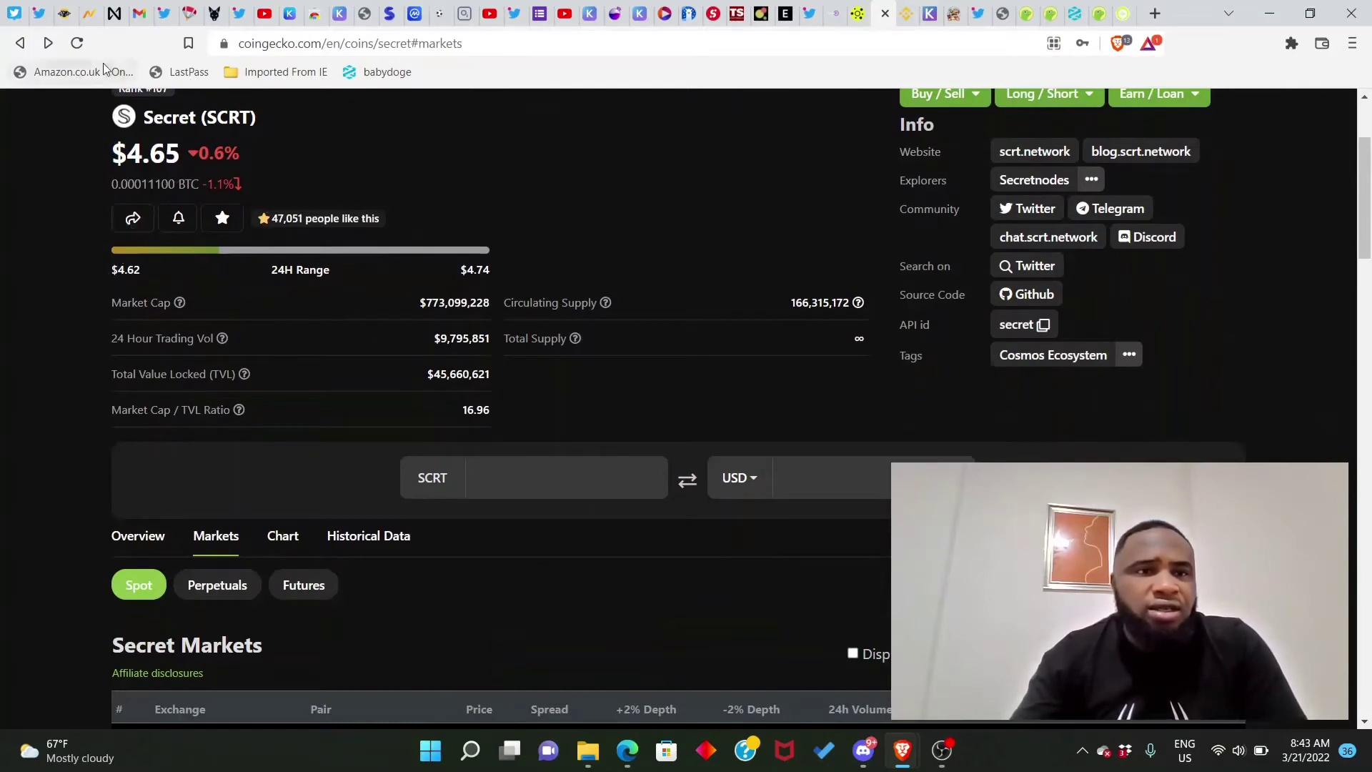
# - Reload the Secret page and check the updated SCRT price
pyautogui.click(79, 44)
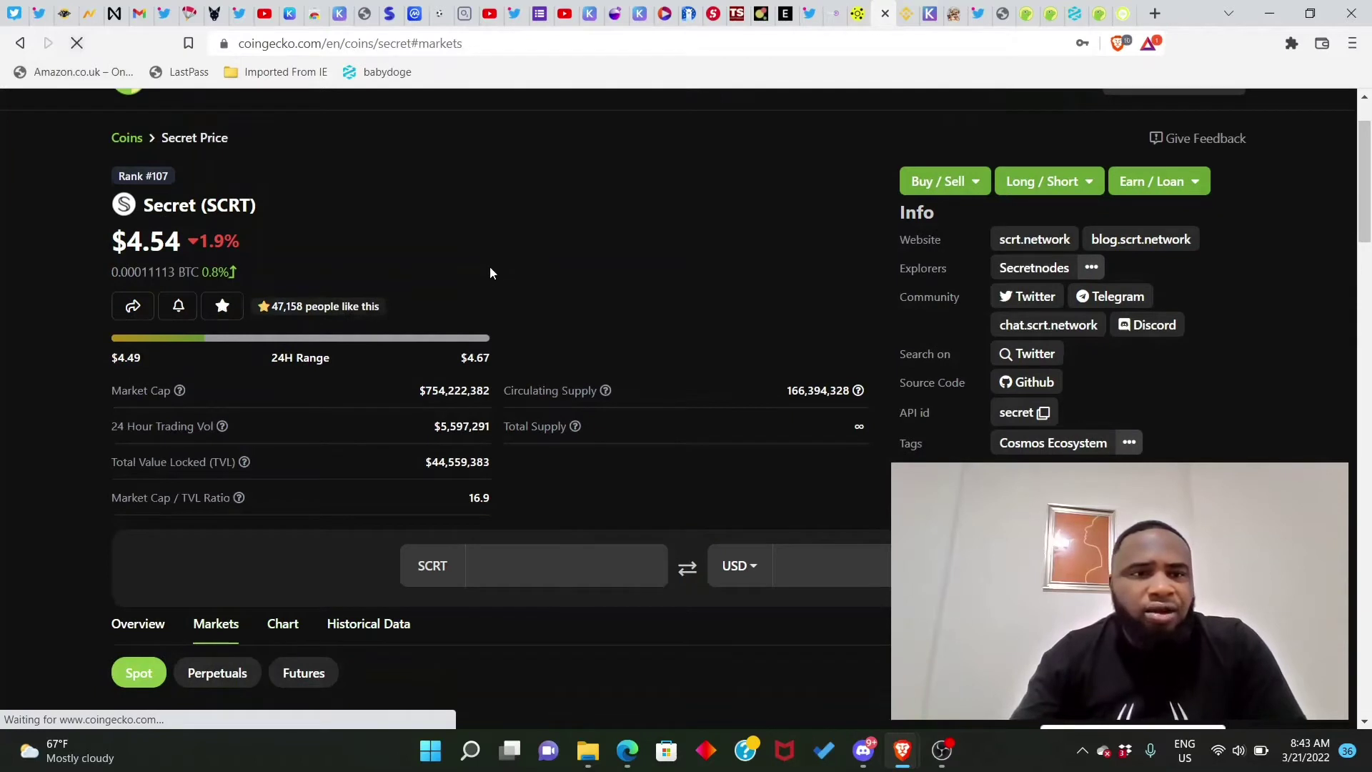
pyautogui.moveTo(113, 333); pyautogui.dragTo(196, 332)
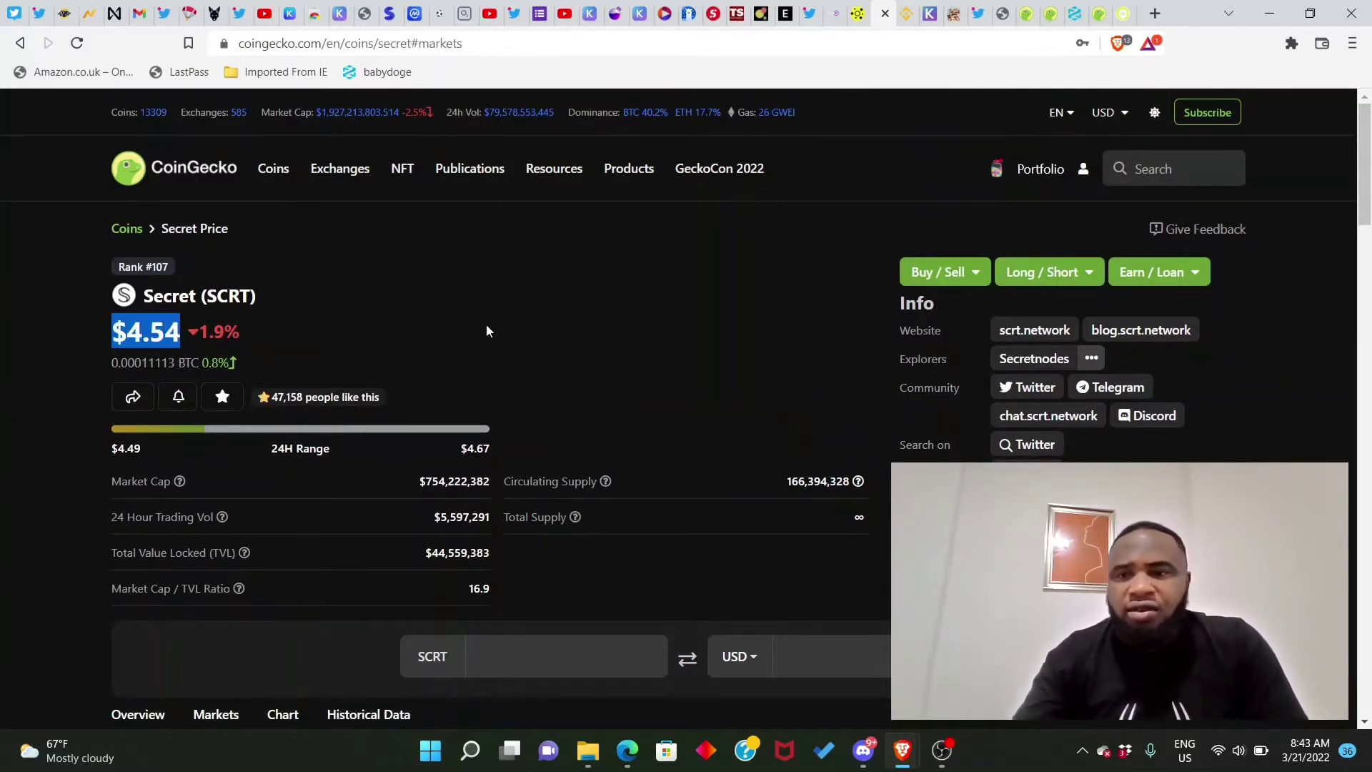
pyautogui.click(544, 328)
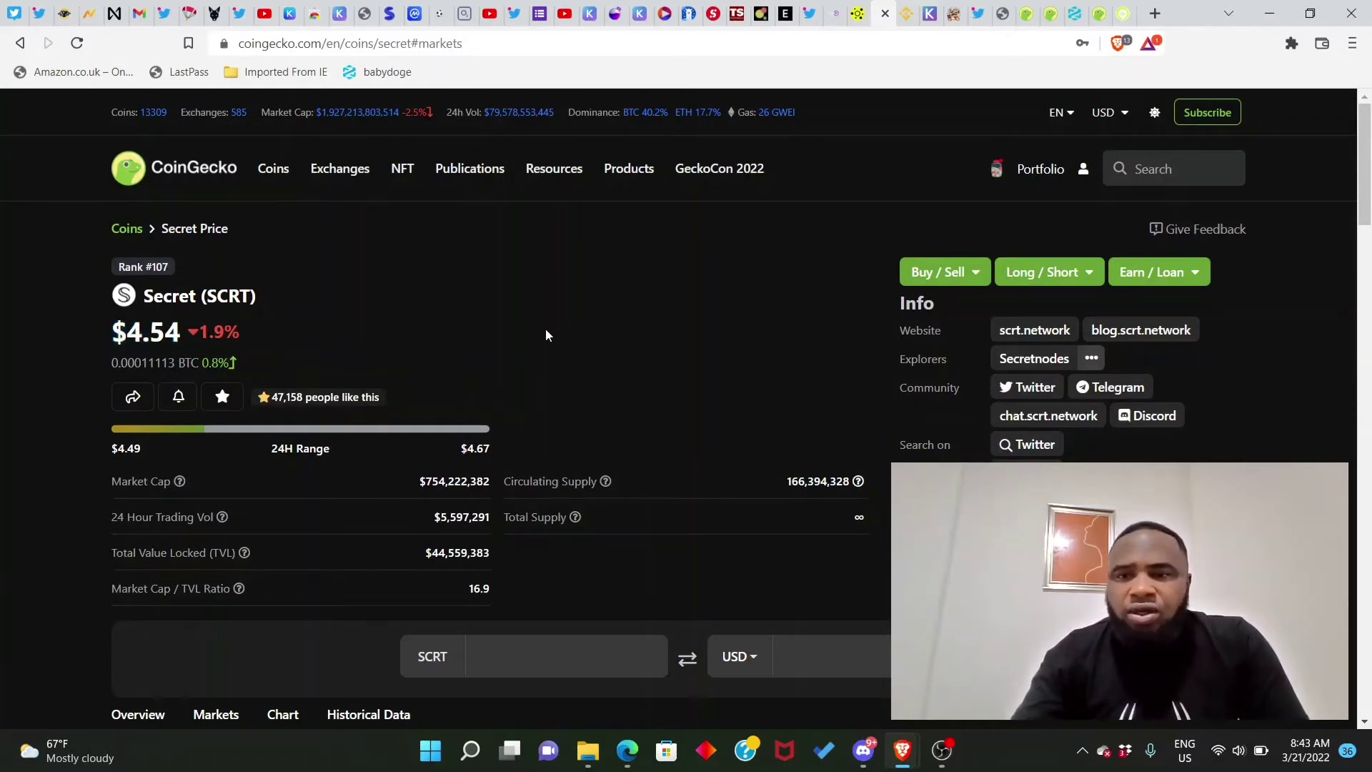
# - Examine the Secret Markets list for the exchanges and trading pairs where SCRT can be bought
pyautogui.scroll(-5, 546, 334)
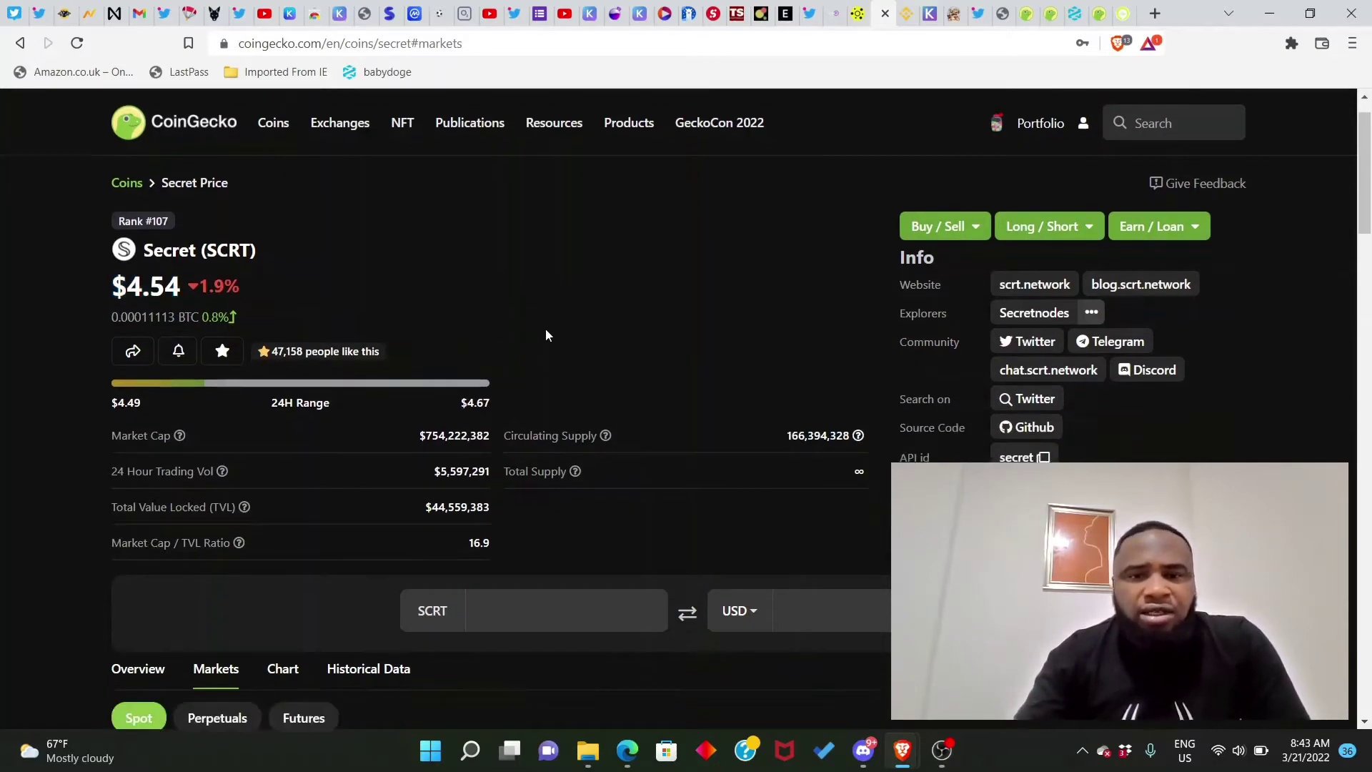
pyautogui.scroll(-3, 546, 336)
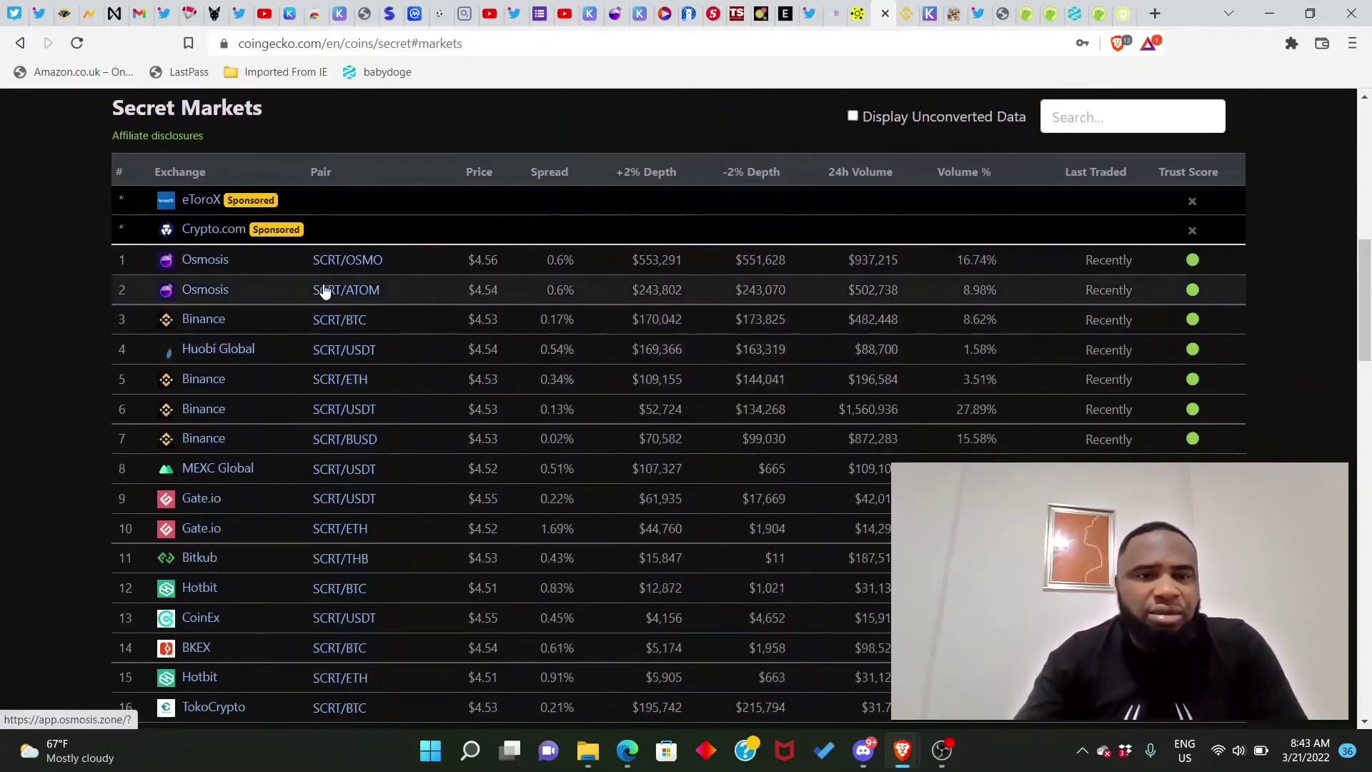
pyautogui.scroll(-4, 323, 289)
pyautogui.scroll(-5, 323, 290)
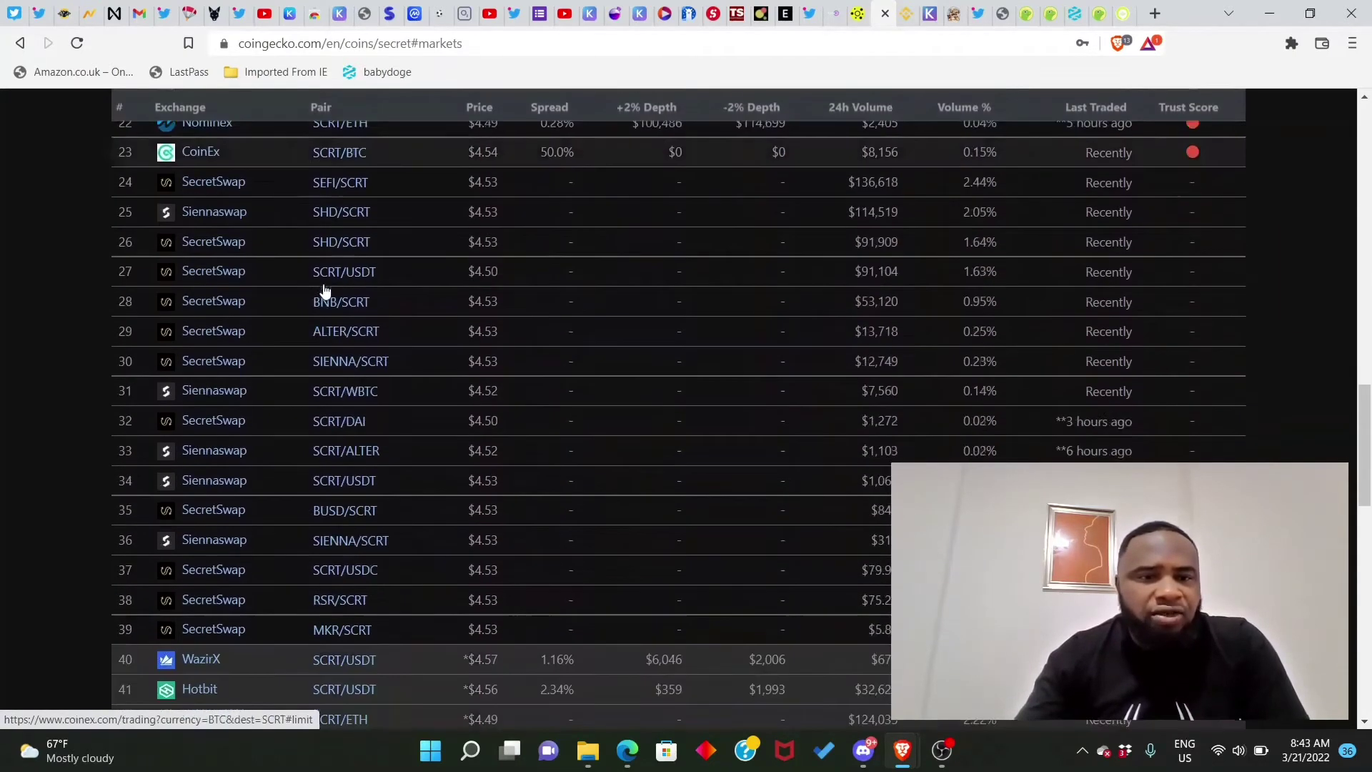
pyautogui.scroll(5, 323, 289)
pyautogui.scroll(5, 323, 289)
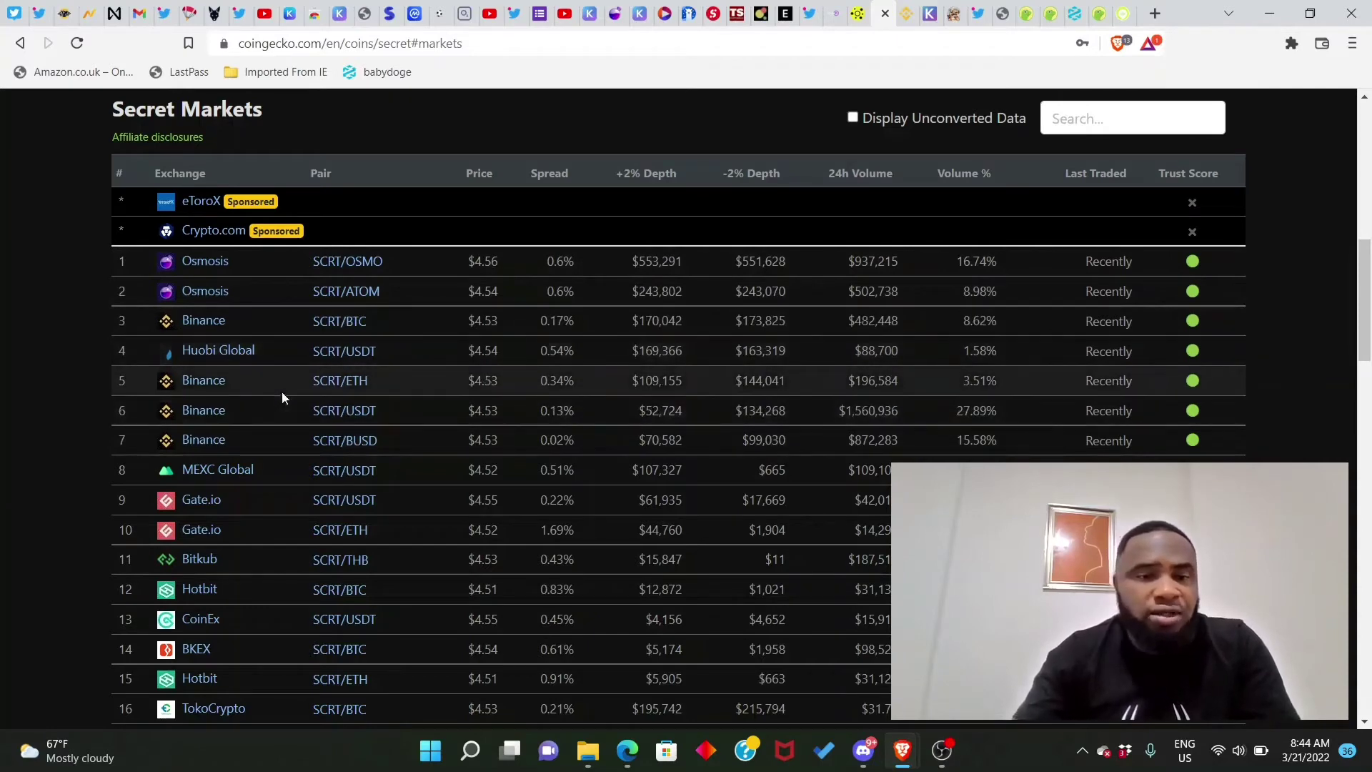
pyautogui.scroll(-1, 282, 392)
pyautogui.scroll(-3, 282, 392)
pyautogui.scroll(12, 285, 386)
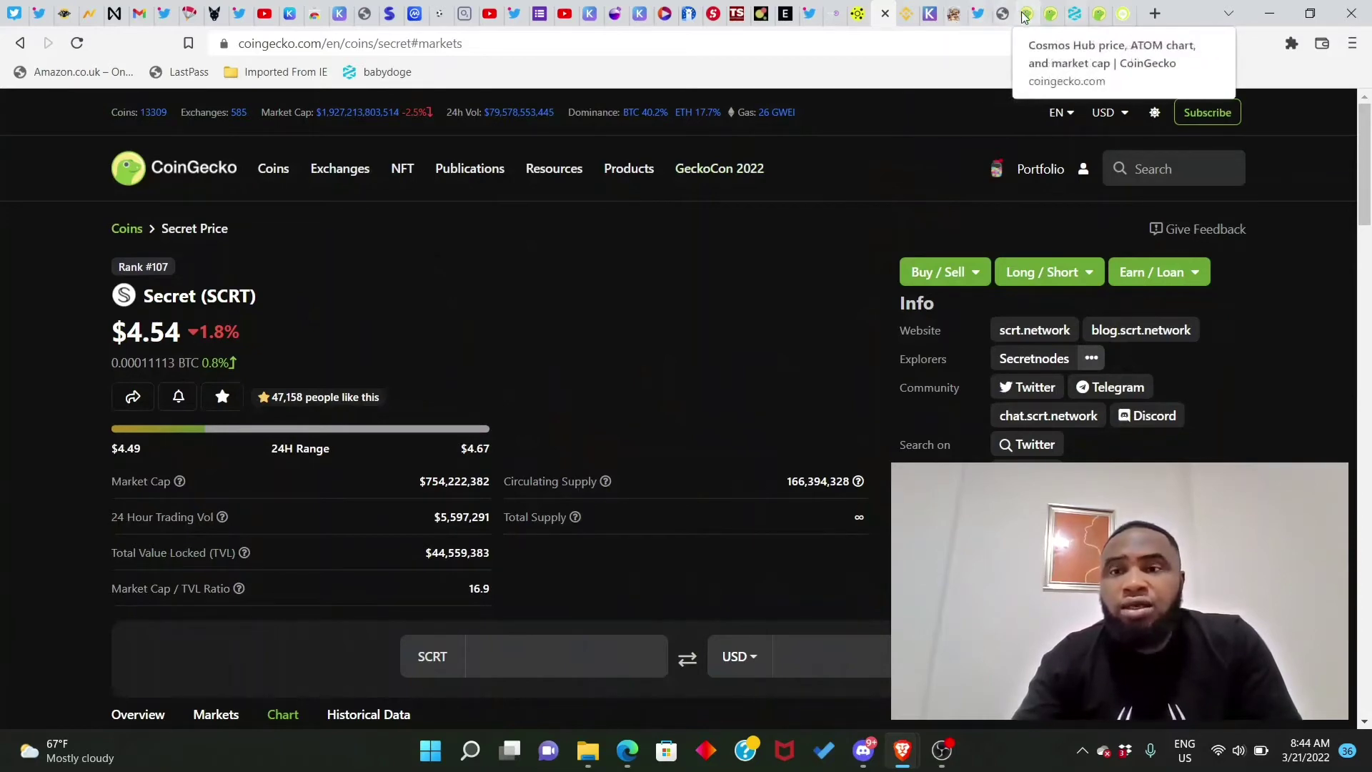
# - Switch to the CoinGecko page for Cosmos Hub (ATOM) and reload it to check the up-to-date price
pyautogui.click(1023, 14)
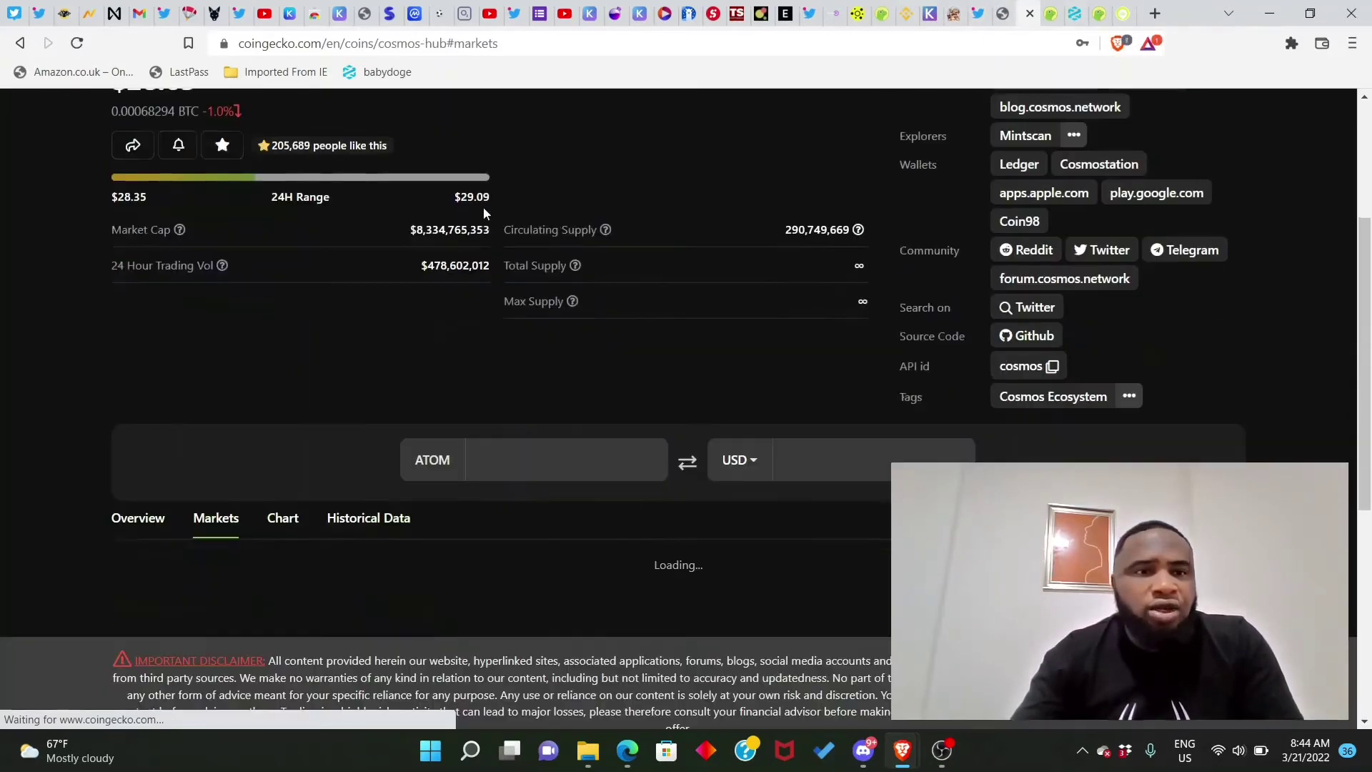
pyautogui.scroll(5, 456, 246)
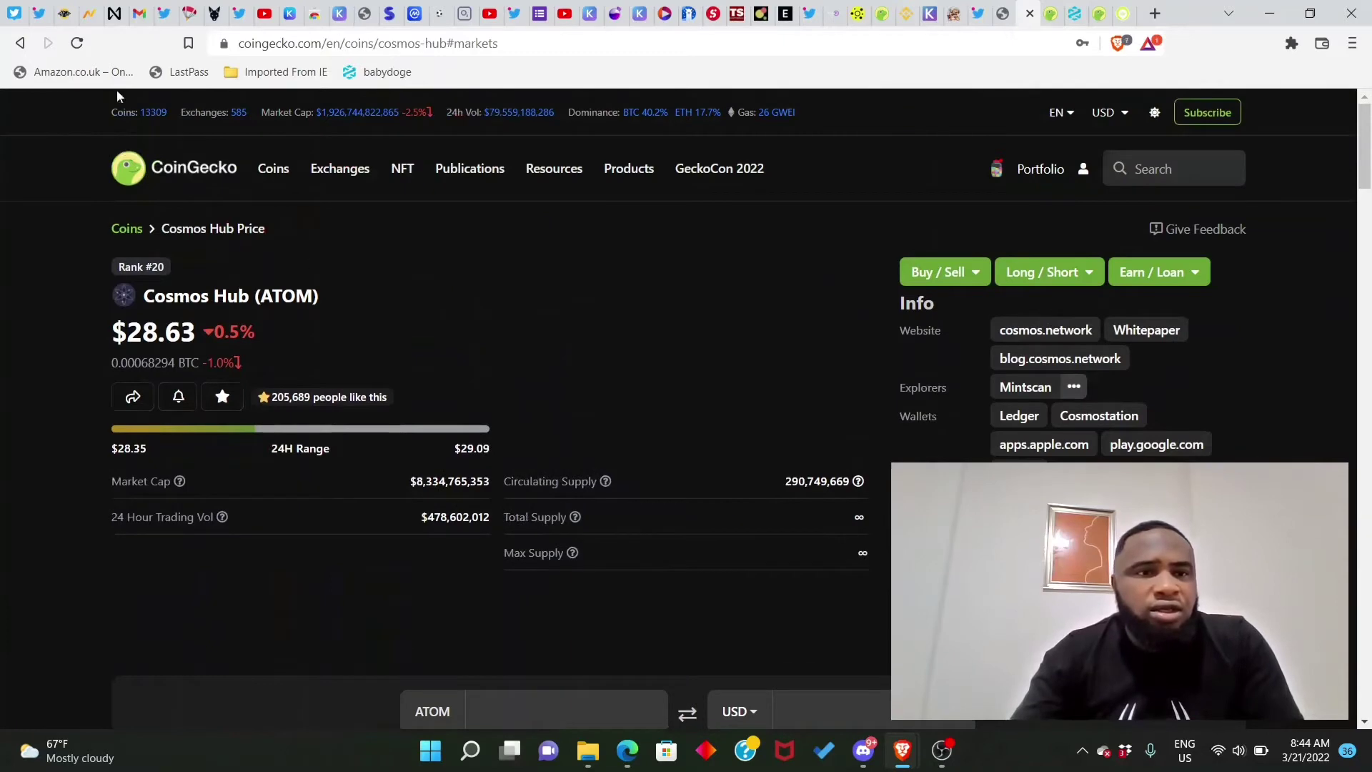
pyautogui.click(77, 42)
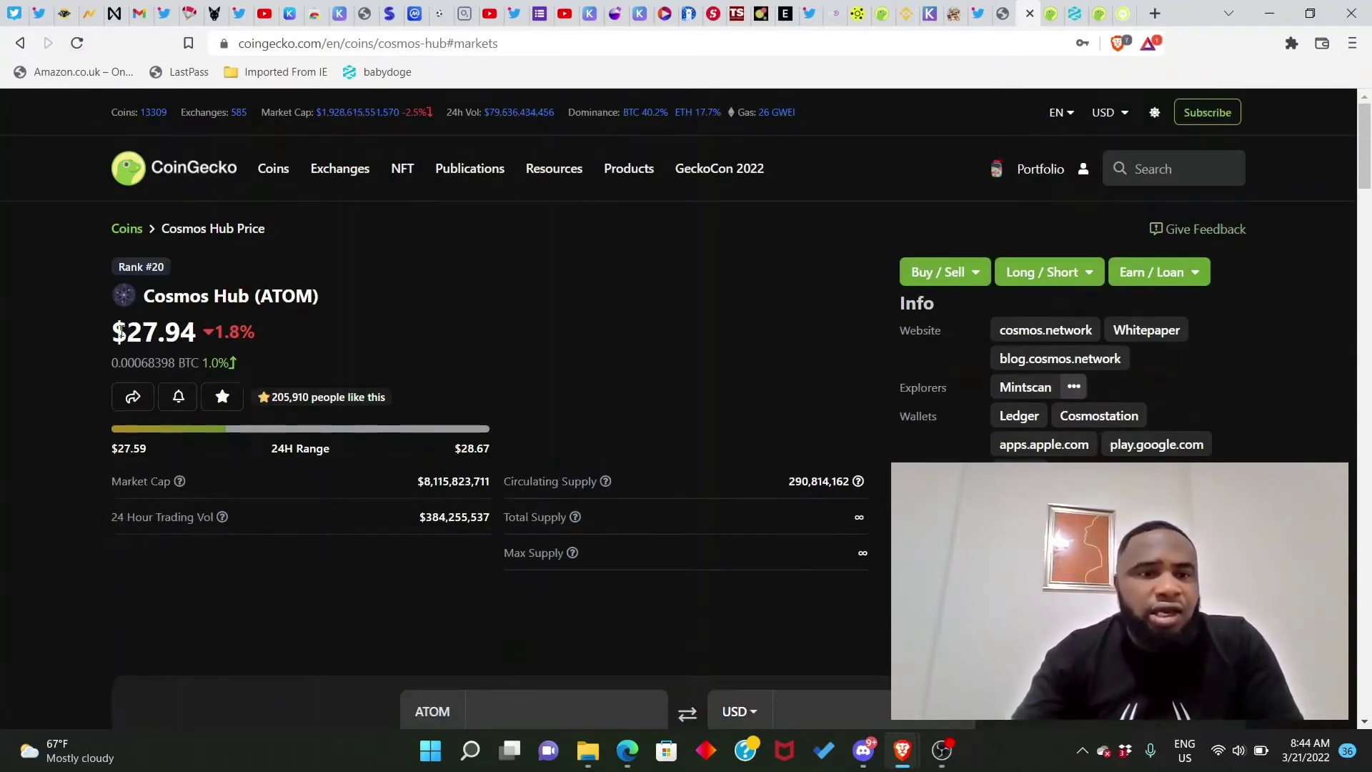
pyautogui.moveTo(127, 332); pyautogui.dragTo(208, 340)
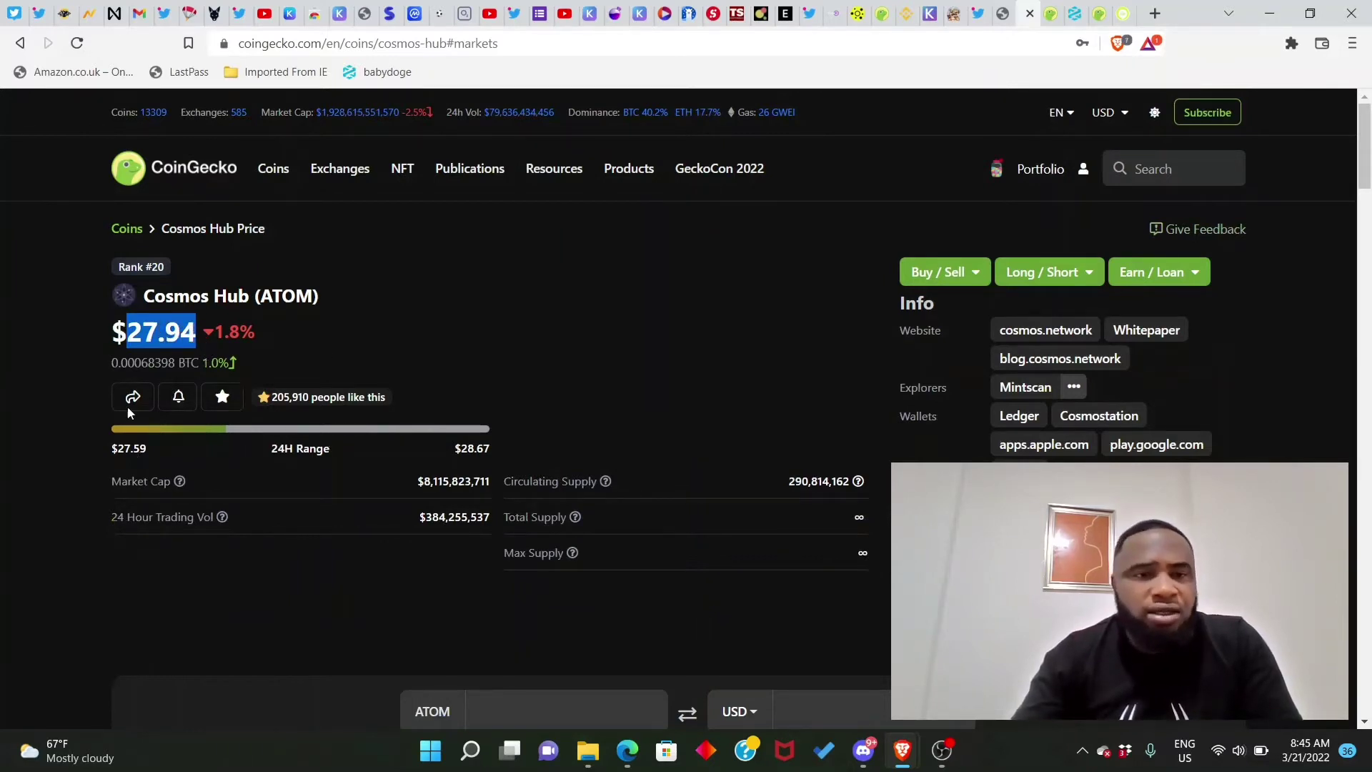
pyautogui.click(440, 313)
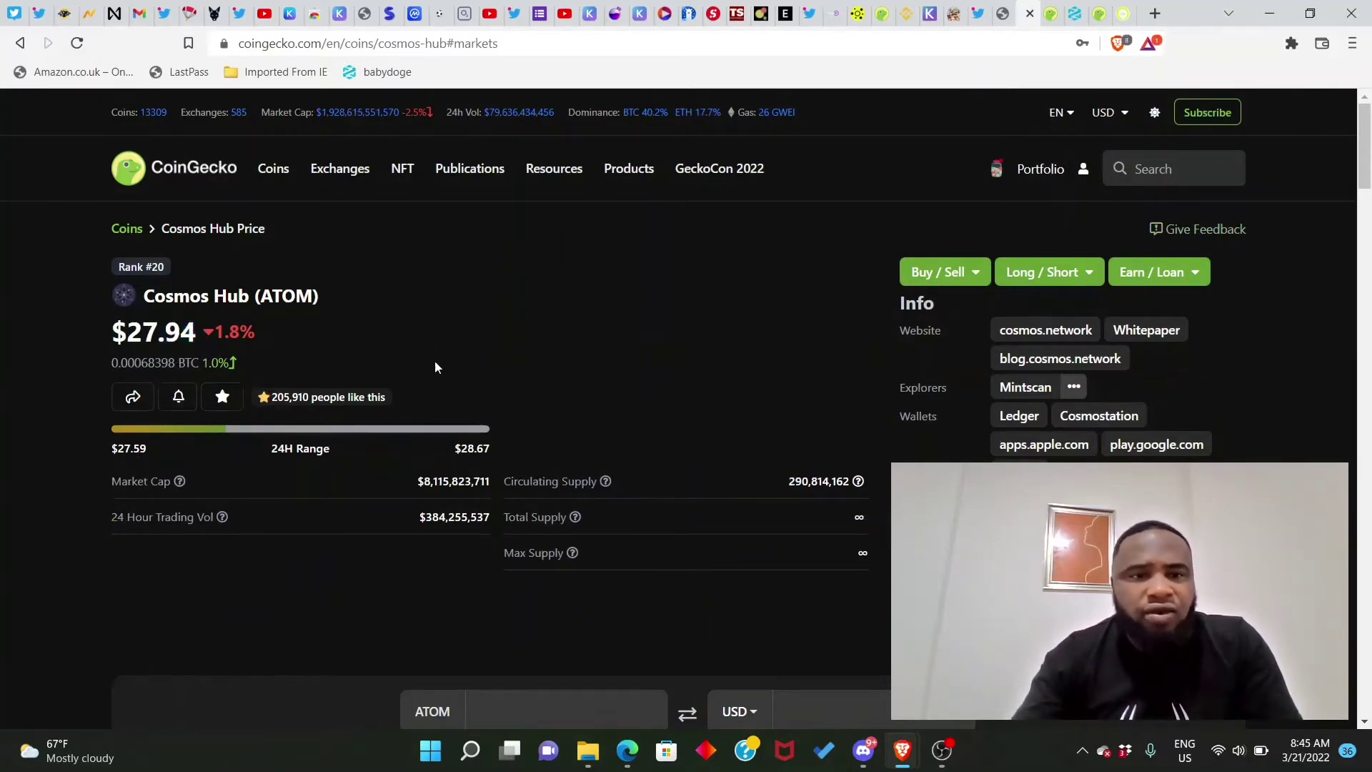
# - Examine the Cosmos Hub Markets list for the exchanges that trade ATOM
pyautogui.scroll(-3, 495, 430)
pyautogui.scroll(-7, 495, 435)
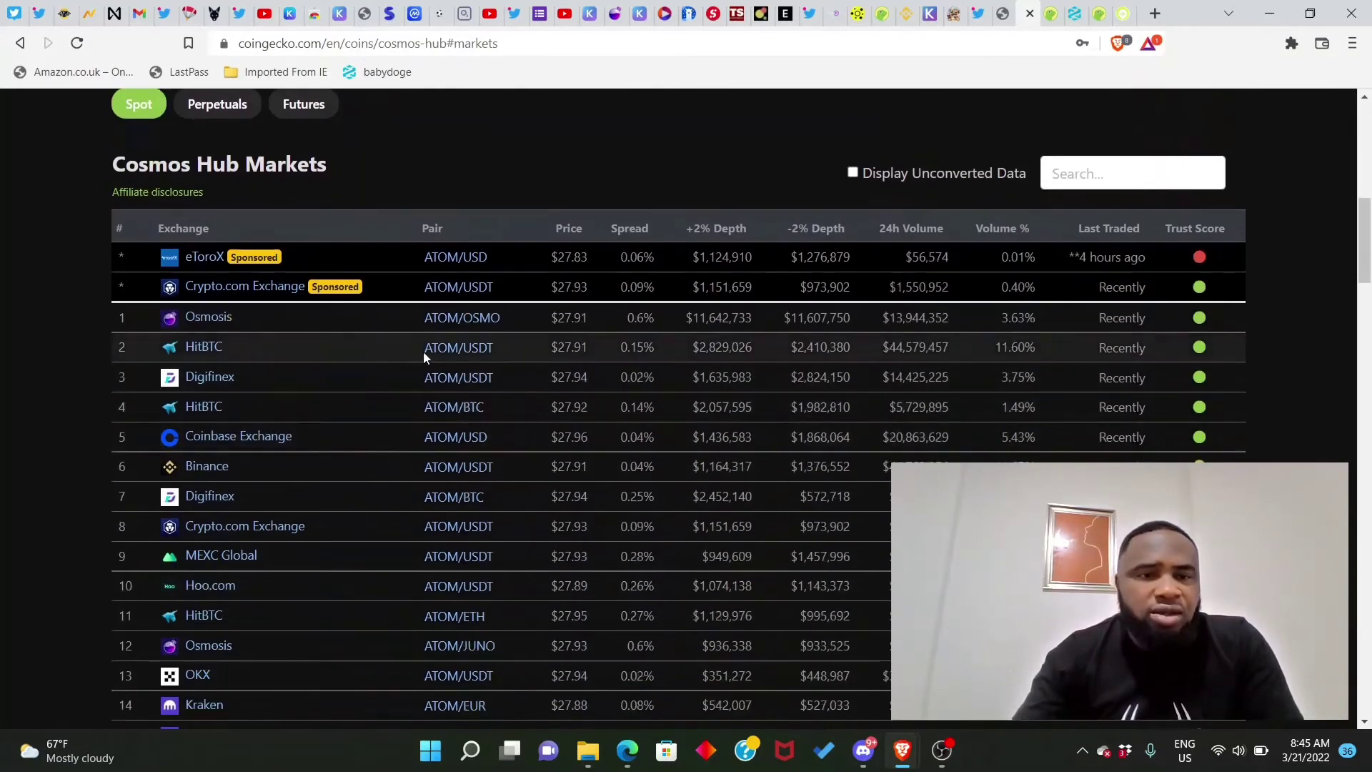
pyautogui.scroll(-1, 438, 351)
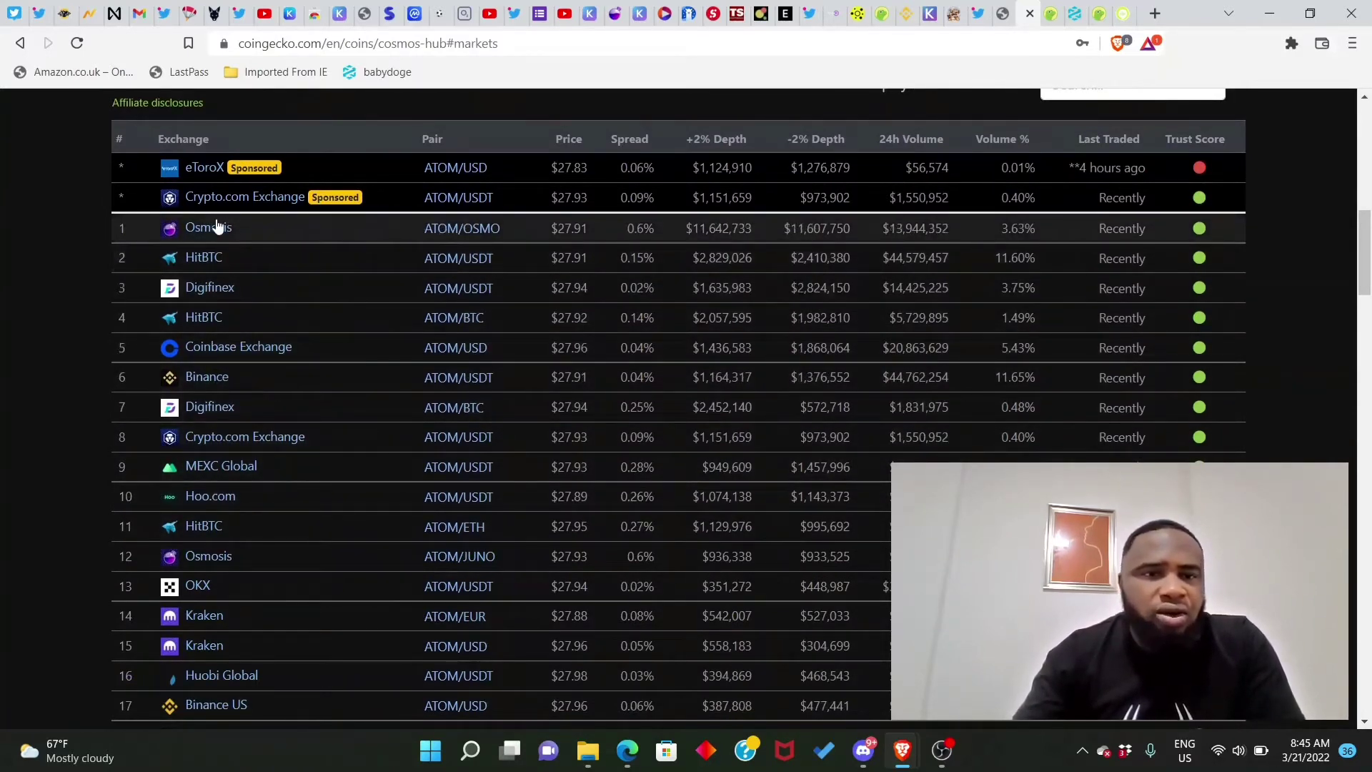
pyautogui.scroll(-5, 333, 363)
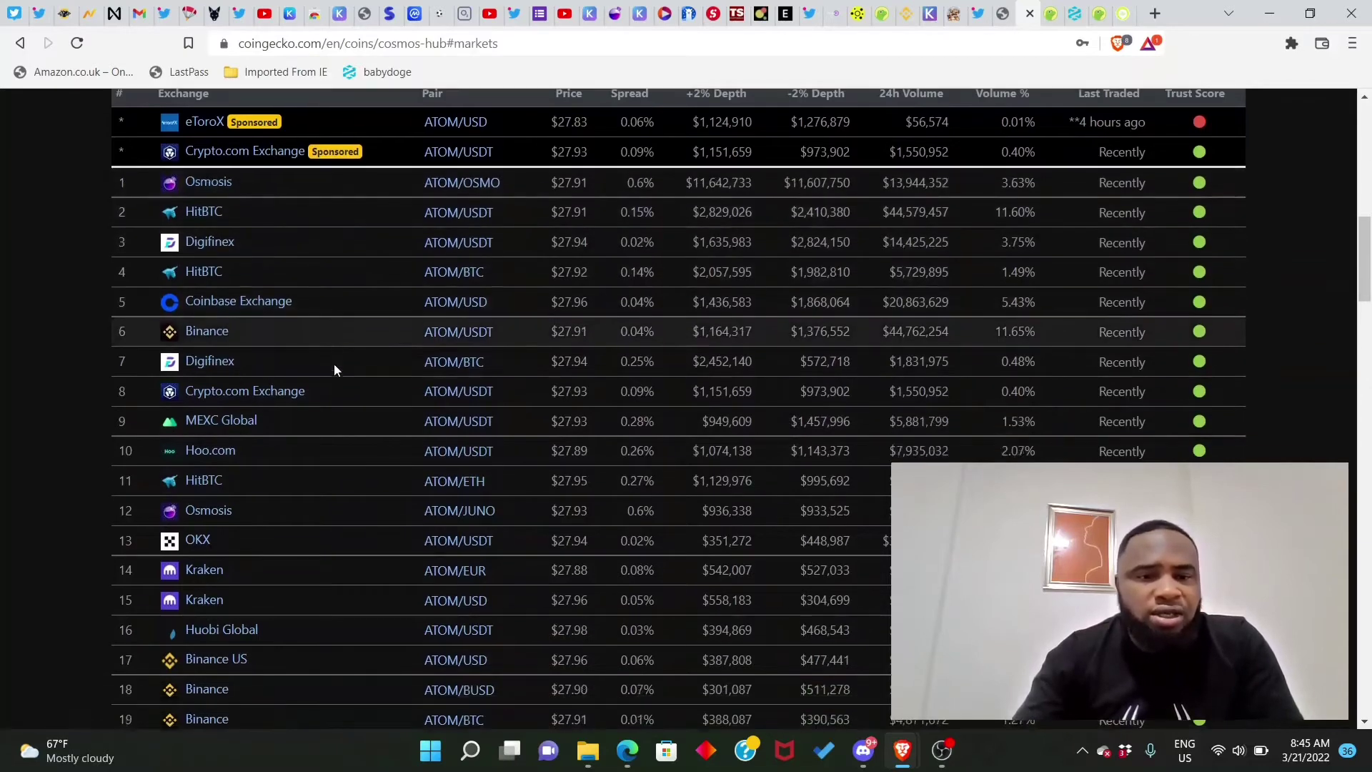
pyautogui.scroll(15, 333, 363)
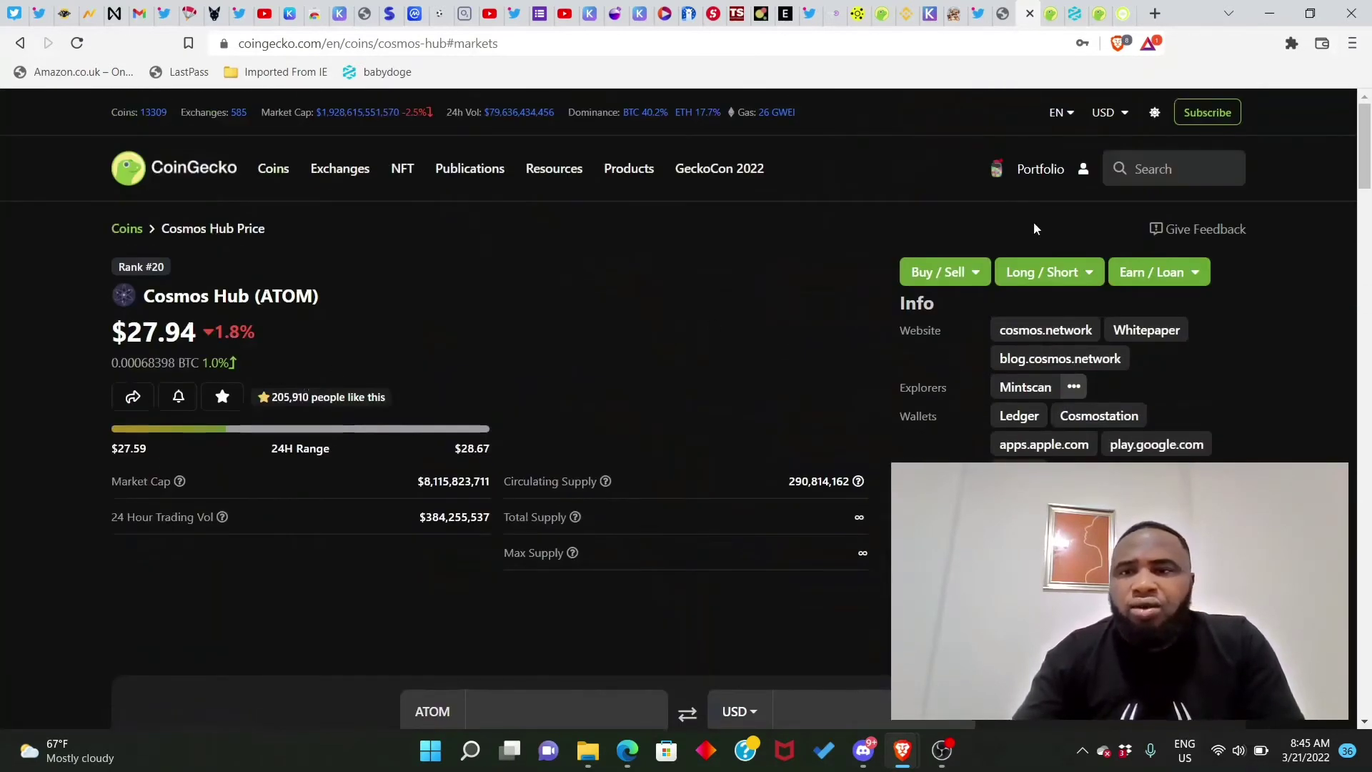
# - Switch to the CoinGecko page for JUNO and check the coin's price
pyautogui.click(1050, 19)
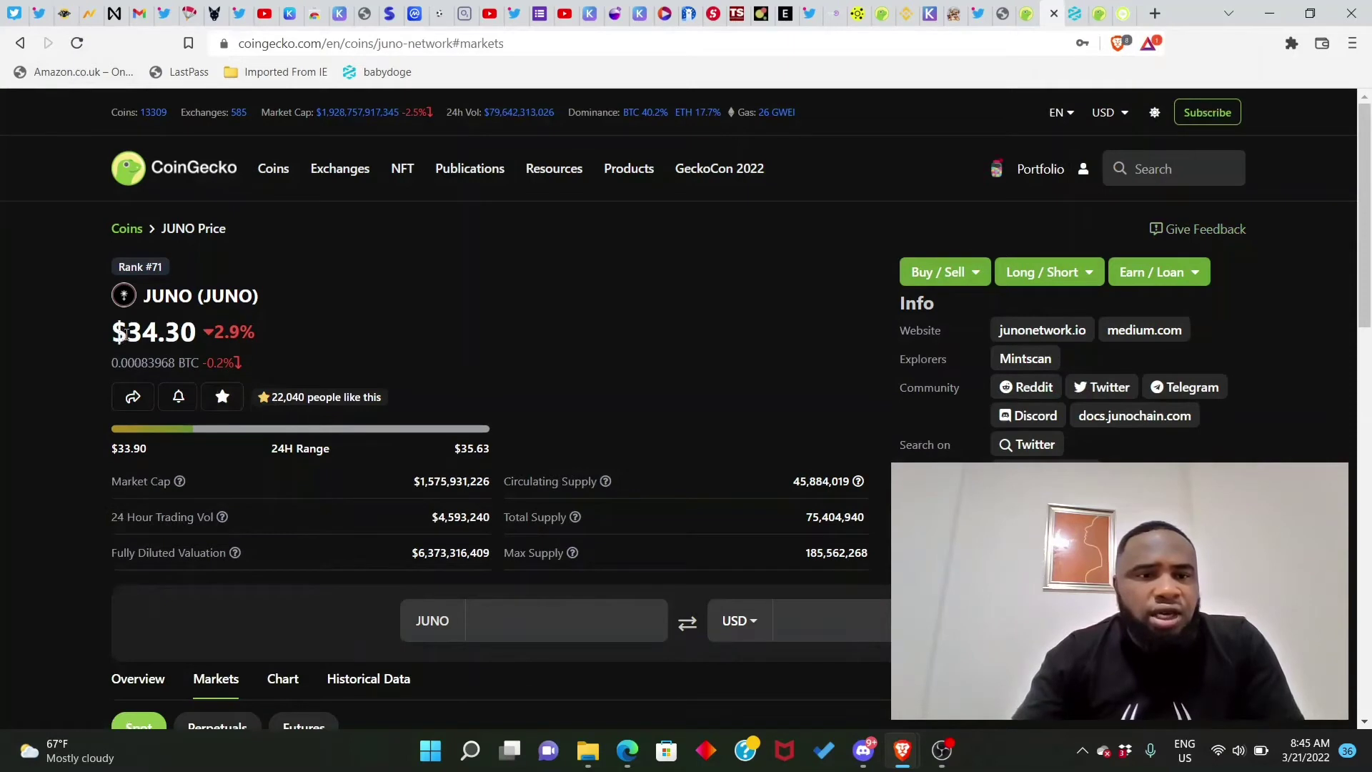
pyautogui.moveTo(123, 336); pyautogui.dragTo(195, 336)
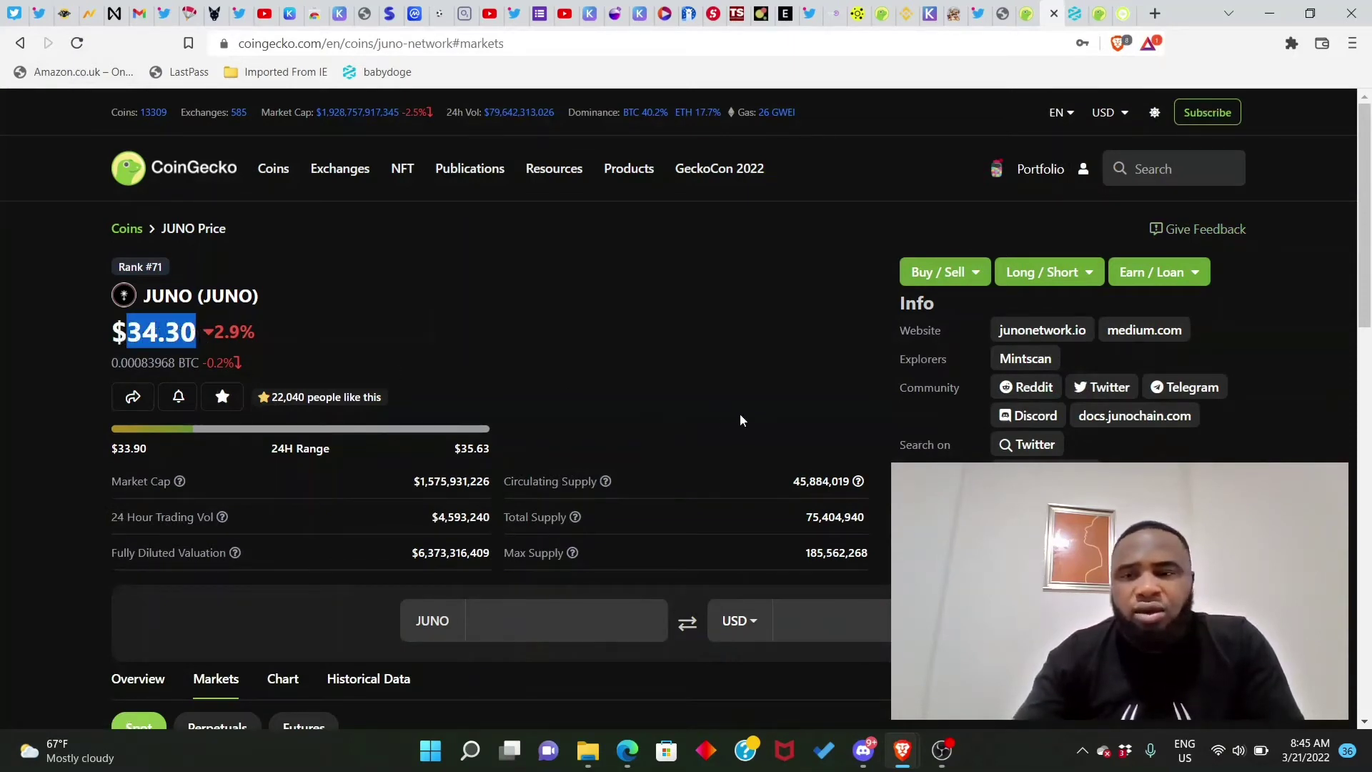
pyautogui.click(624, 349)
# - Examine the JUNO Markets list for the exchanges and trading pairs that offer JUNO
pyautogui.scroll(-9, 623, 349)
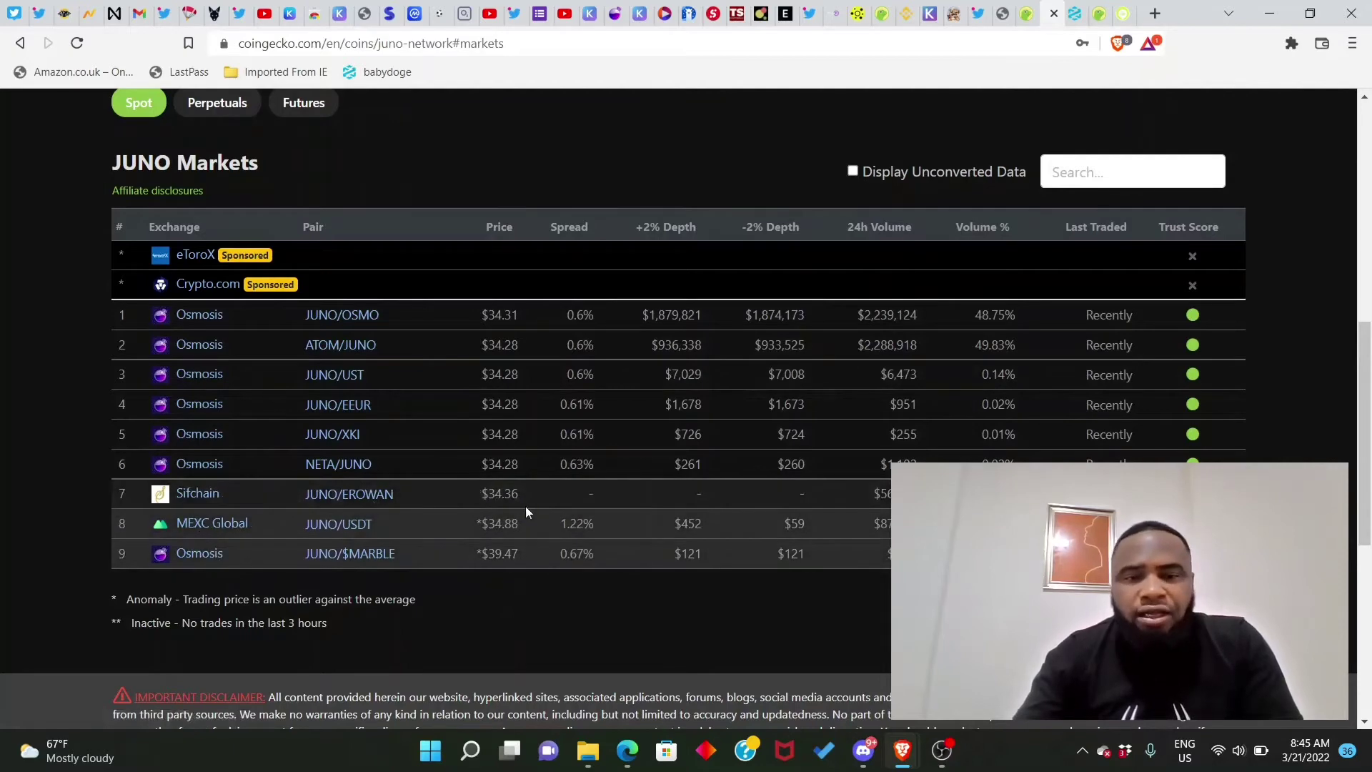
pyautogui.scroll(3, 526, 506)
pyautogui.scroll(5, 527, 505)
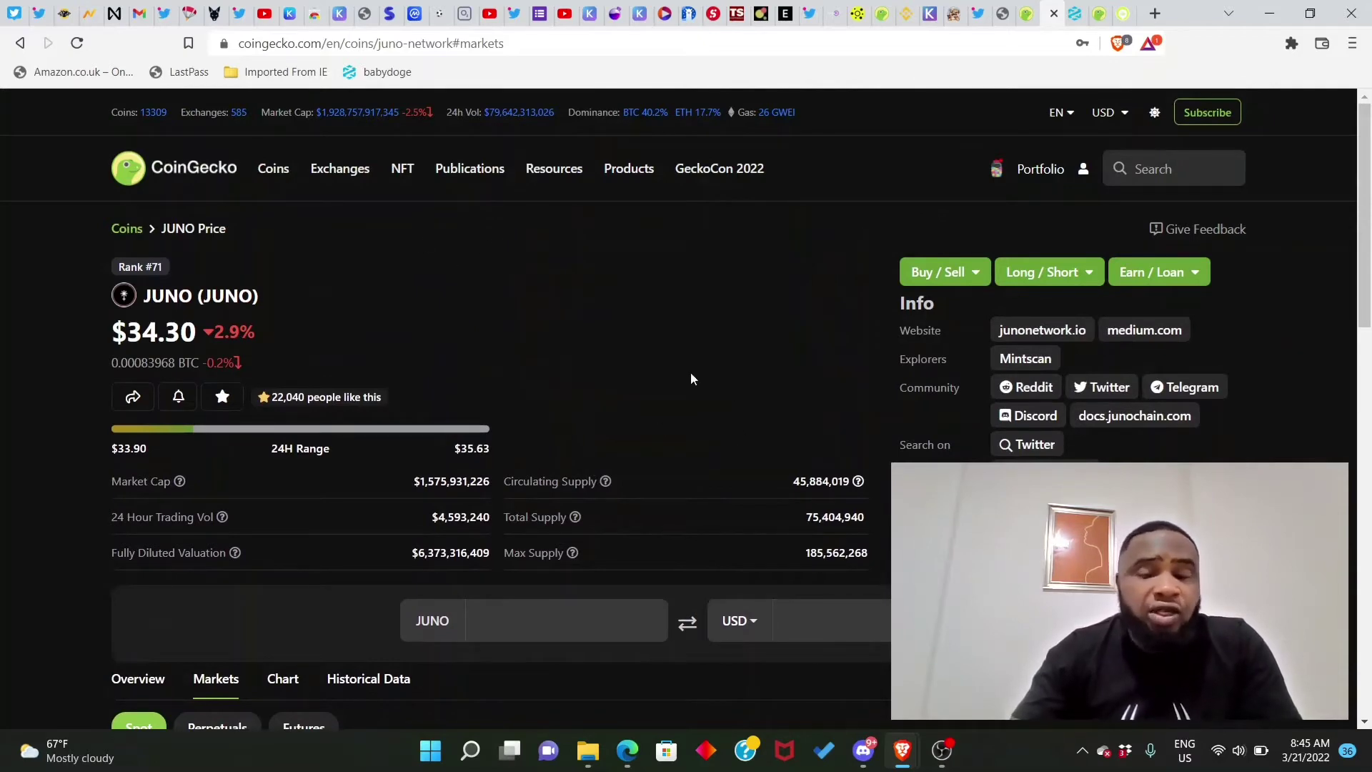
pyautogui.scroll(-1, 788, 345)
pyautogui.scroll(1, 788, 345)
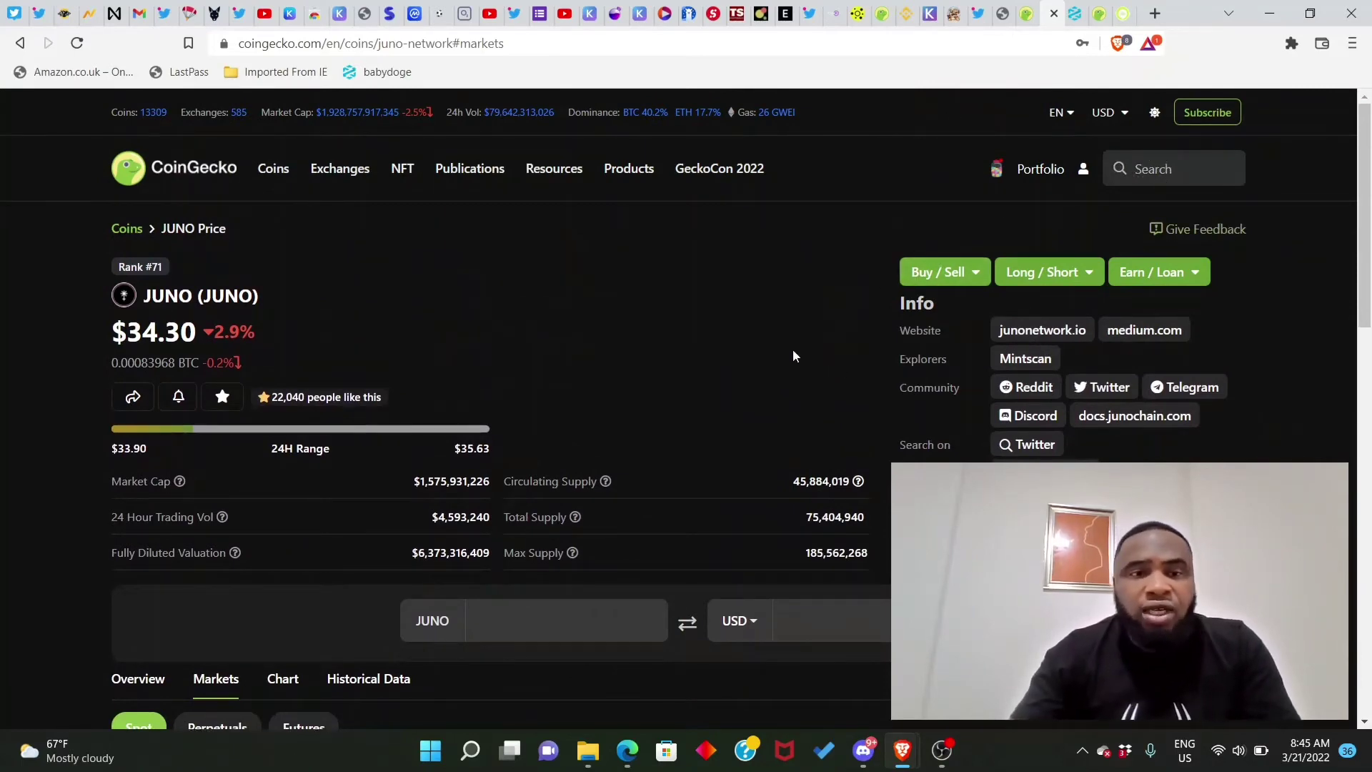
pyautogui.scroll(-8, 681, 418)
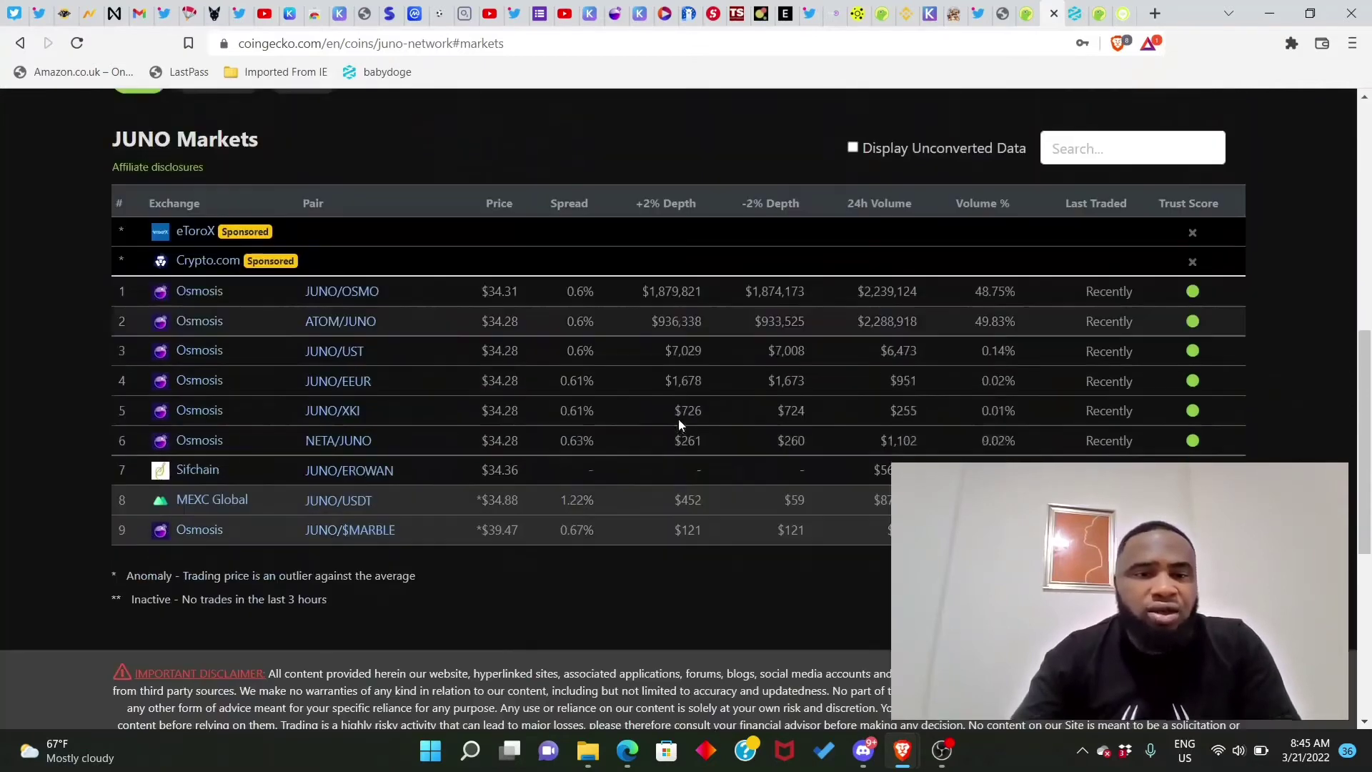
pyautogui.scroll(8, 679, 419)
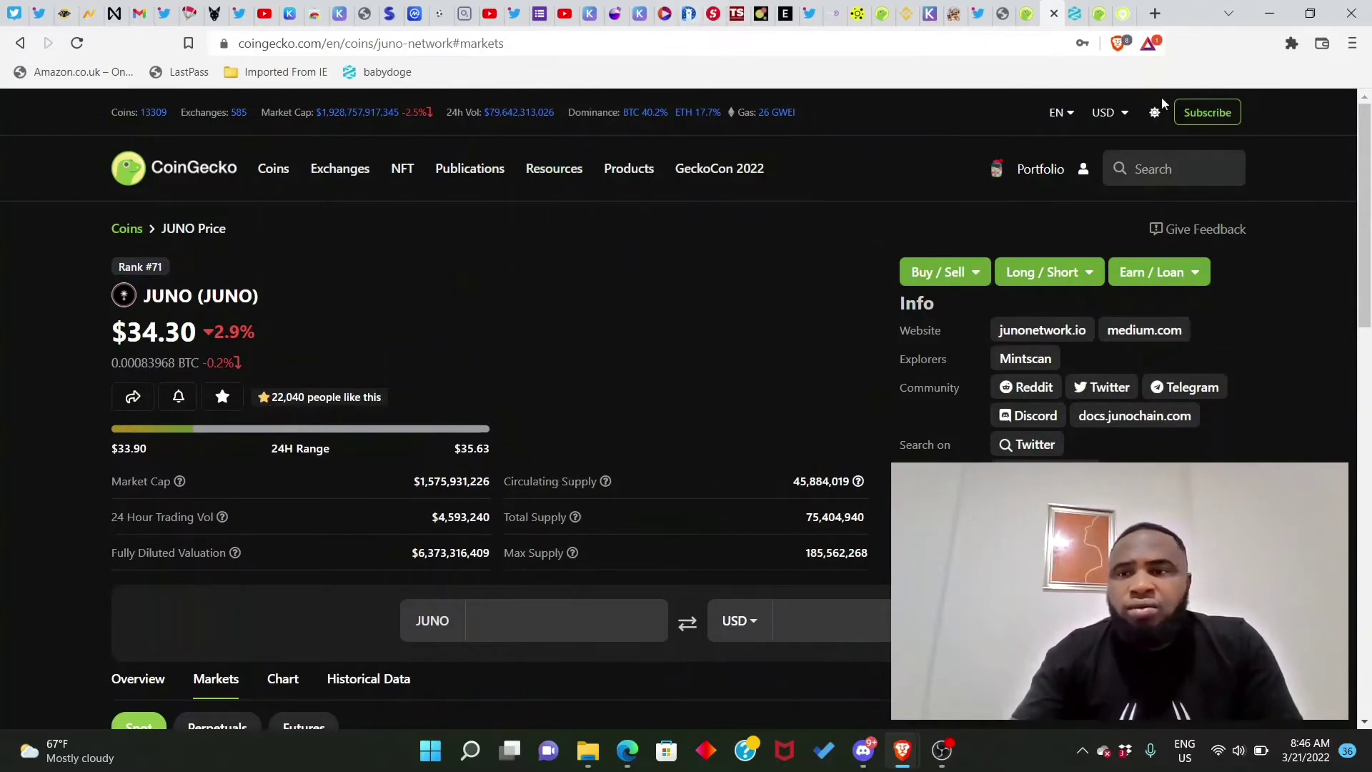
# - Open the Keplr wallet extension and switch its network from Secret Network to Osmosis
pyautogui.click(1292, 43)
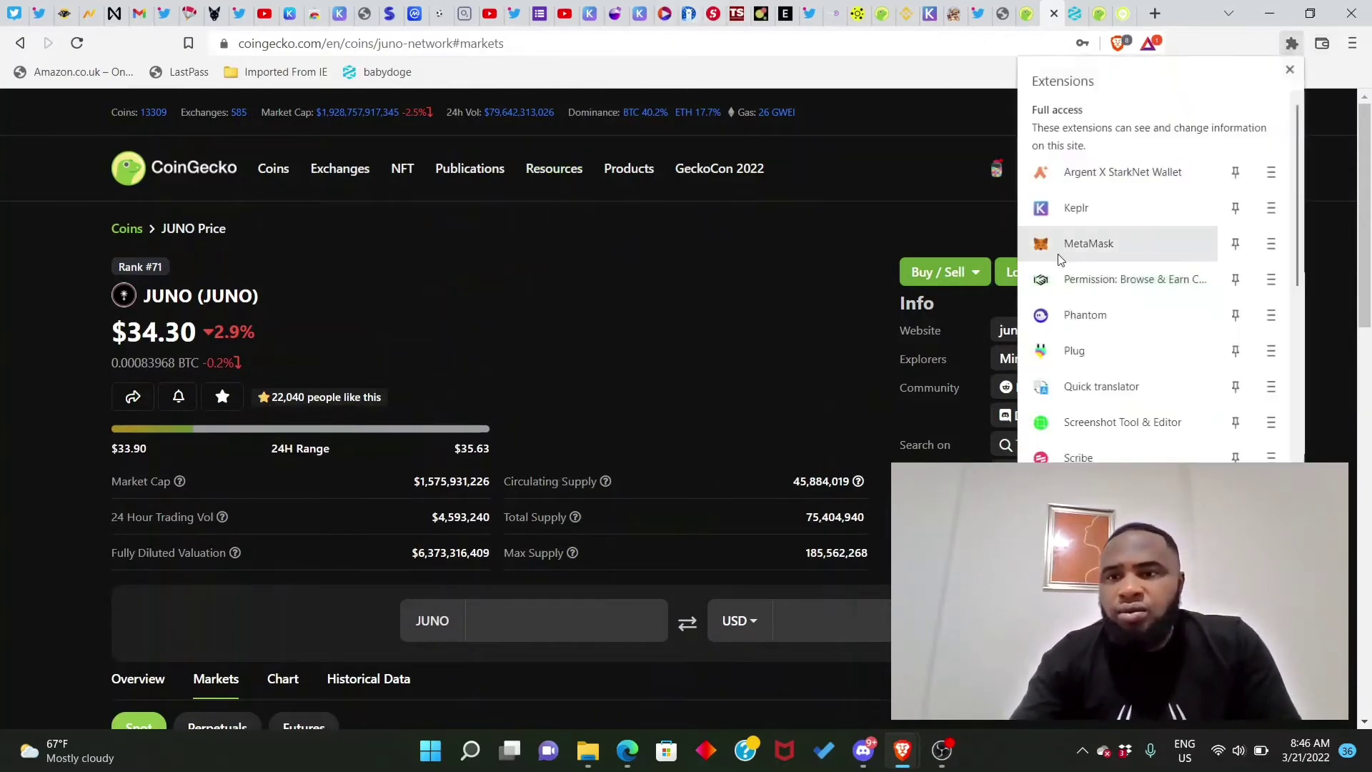
pyautogui.click(1100, 213)
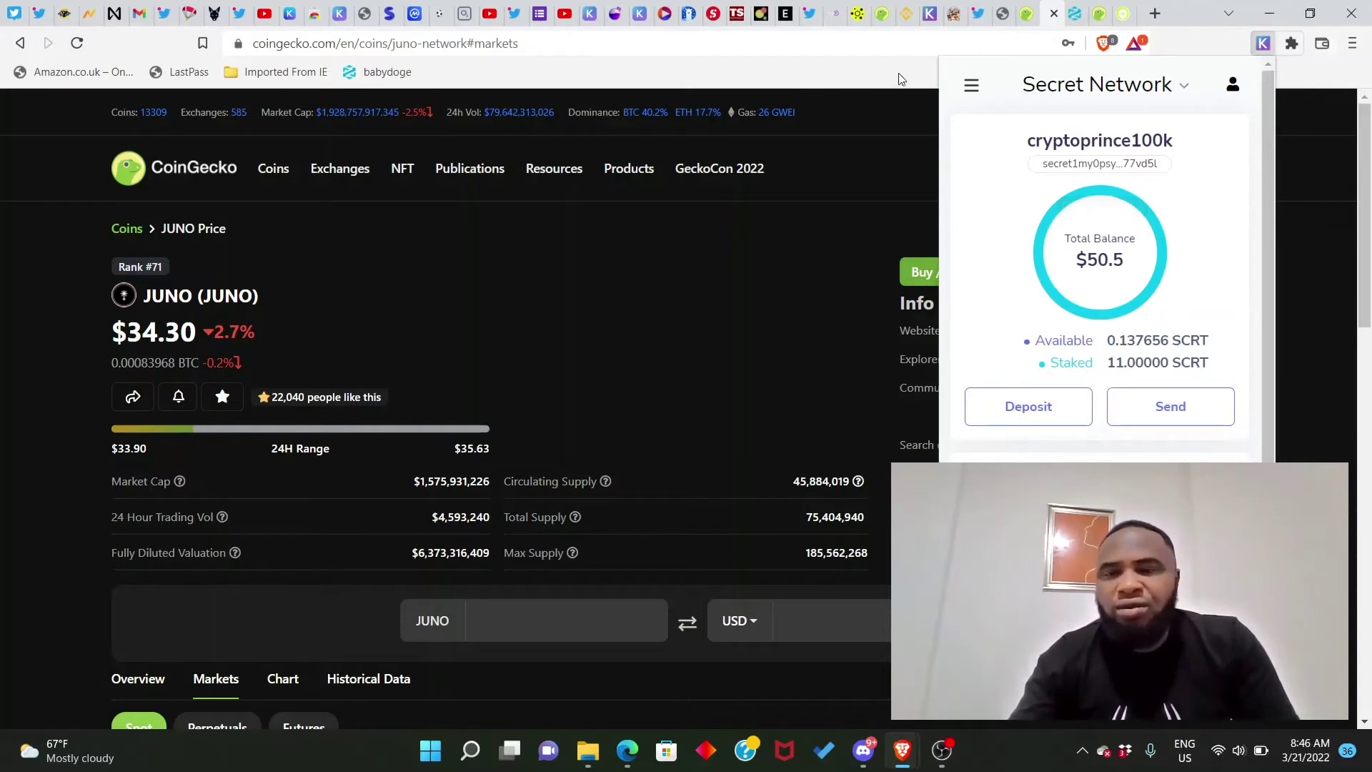
pyautogui.click(1089, 87)
pyautogui.click(1080, 164)
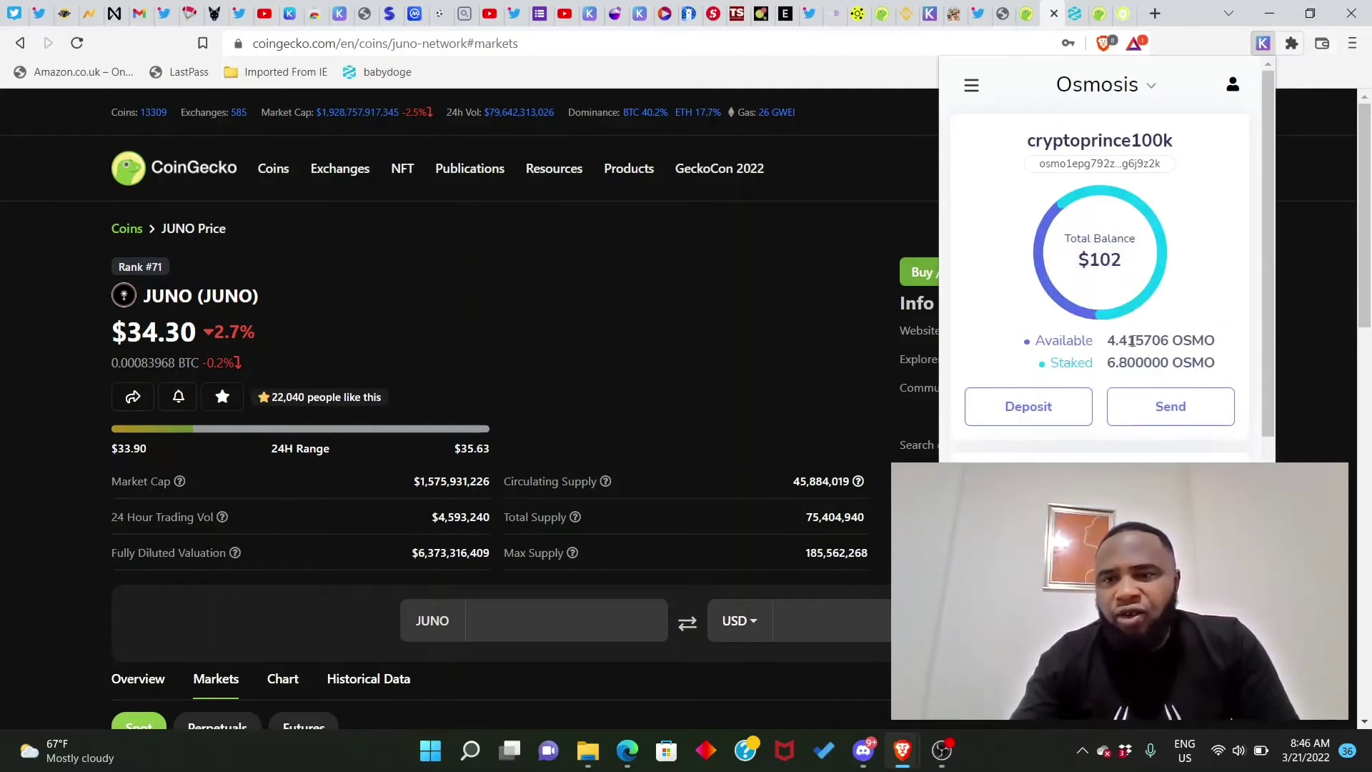
# - Close the wallet popup, switch to the Osmosis trading app, and connect it to the Keplr browser extension wallet
pyautogui.click(1196, 45)
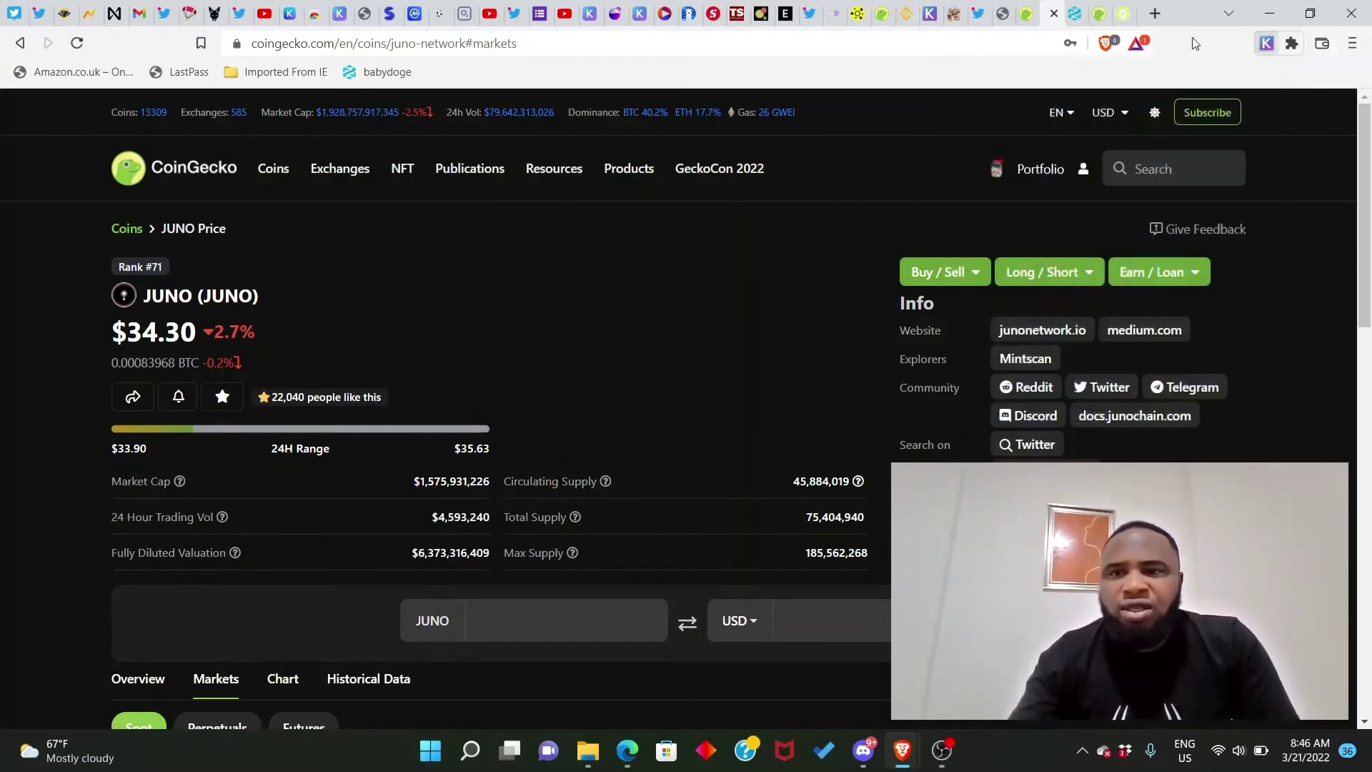
pyautogui.click(616, 14)
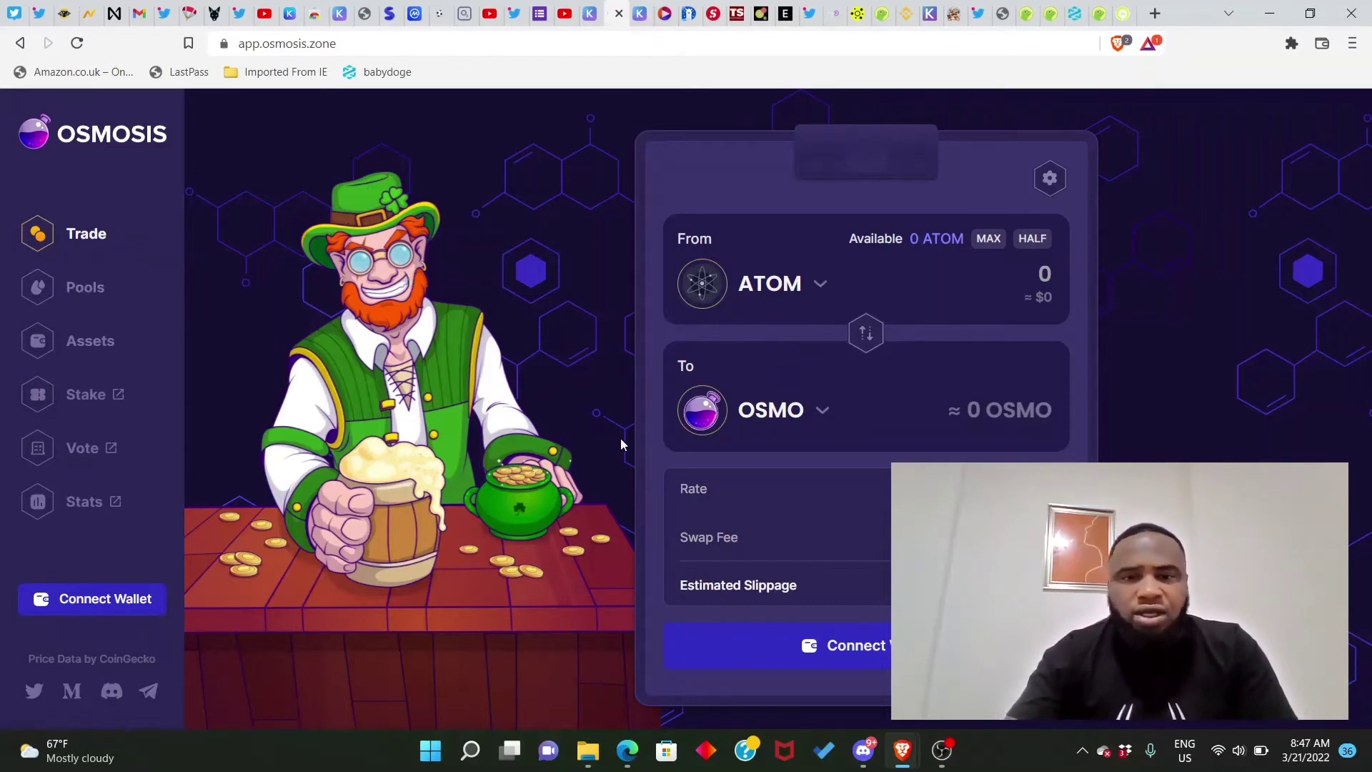
pyautogui.click(871, 657)
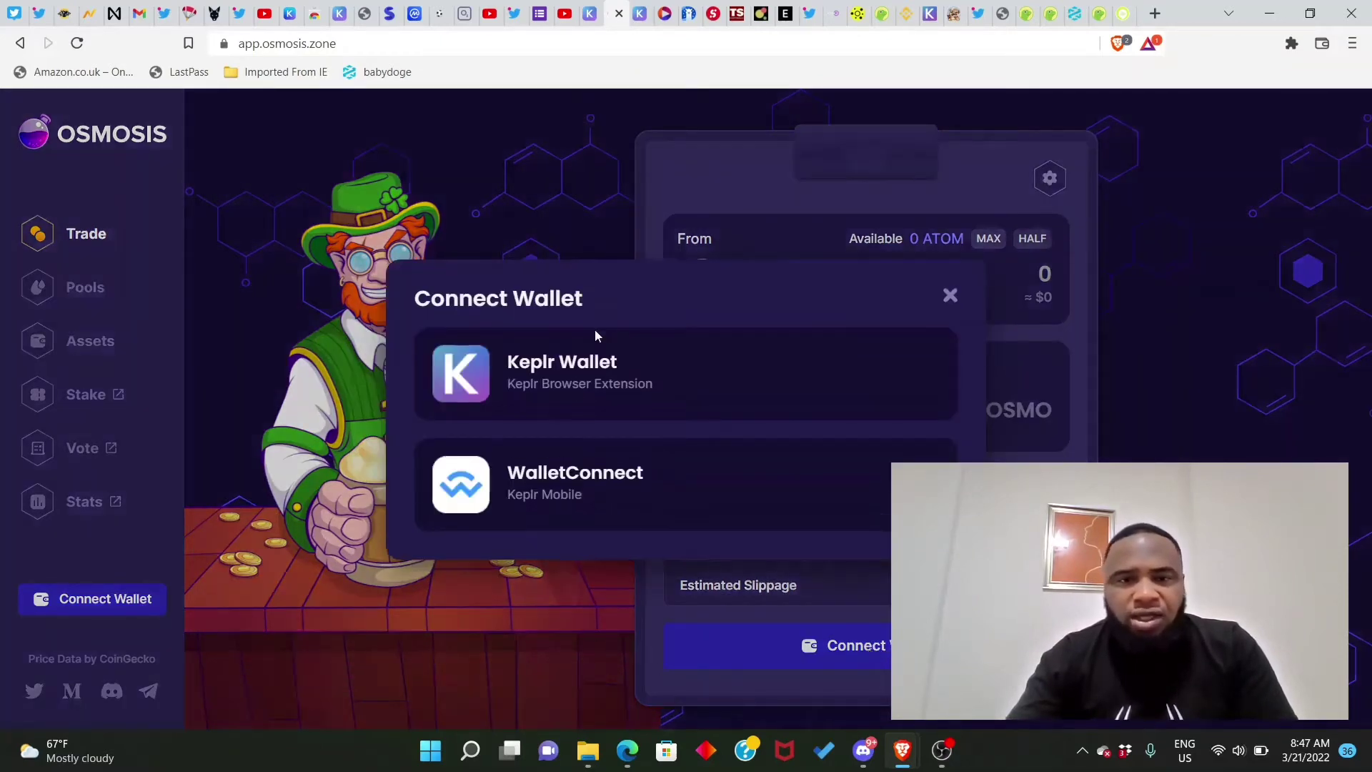
pyautogui.click(564, 371)
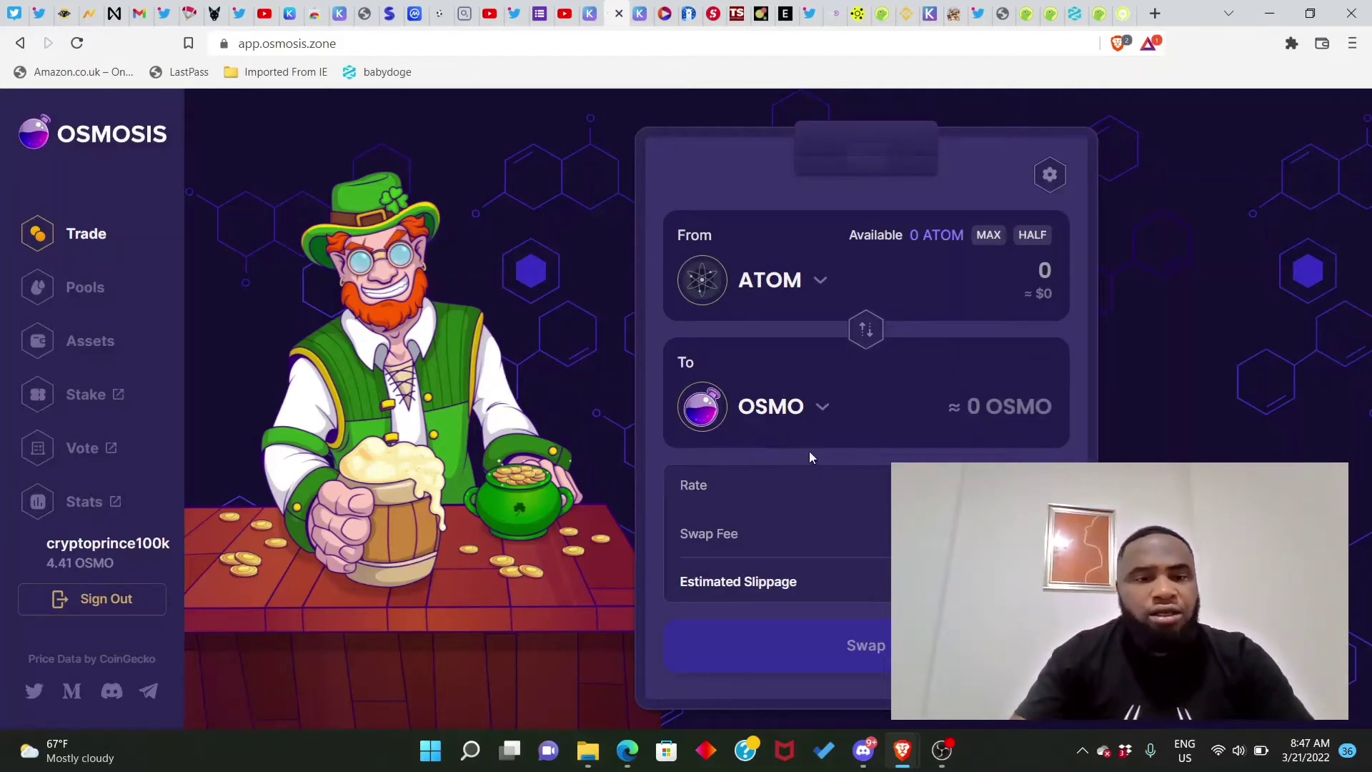
# - Set the swap to exchange OSMO for SCRT, searching the destination tokens for "scrt"
pyautogui.click(866, 336)
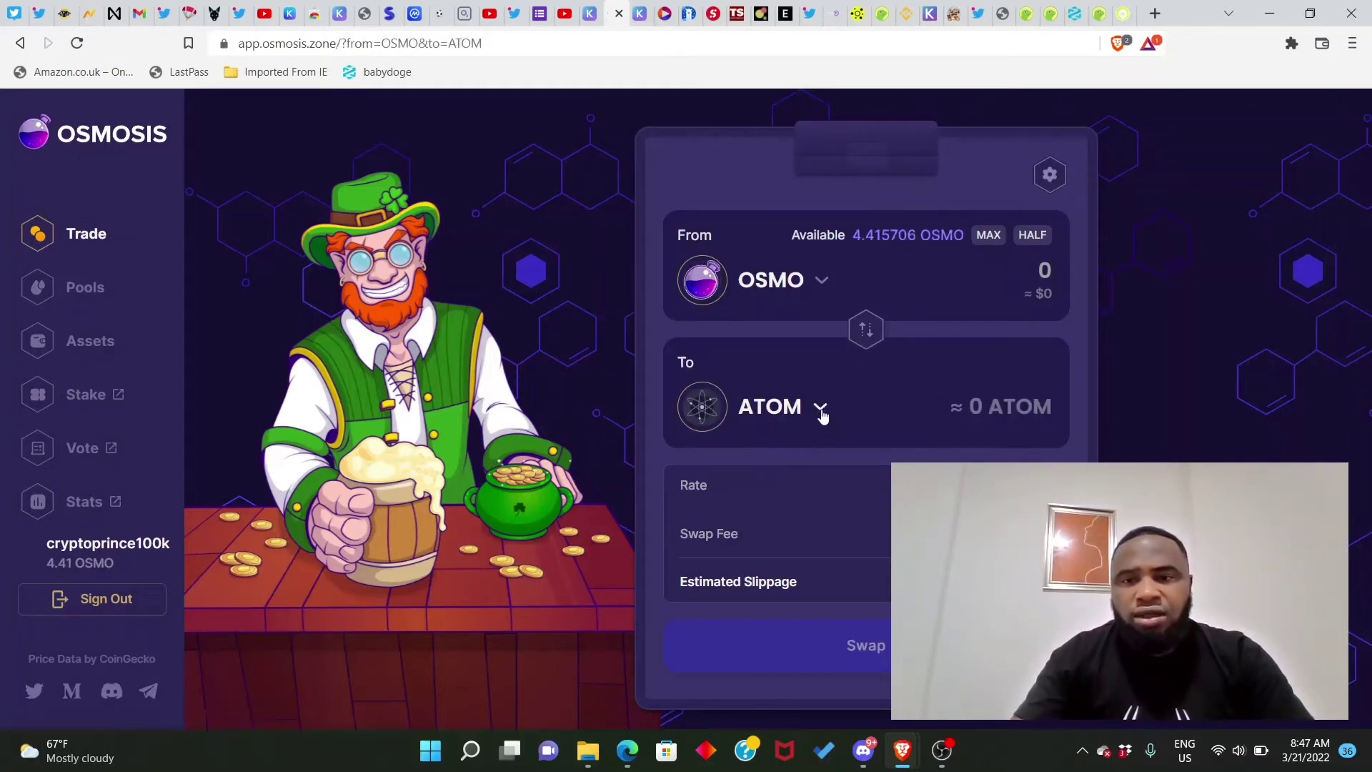
pyautogui.click(821, 412)
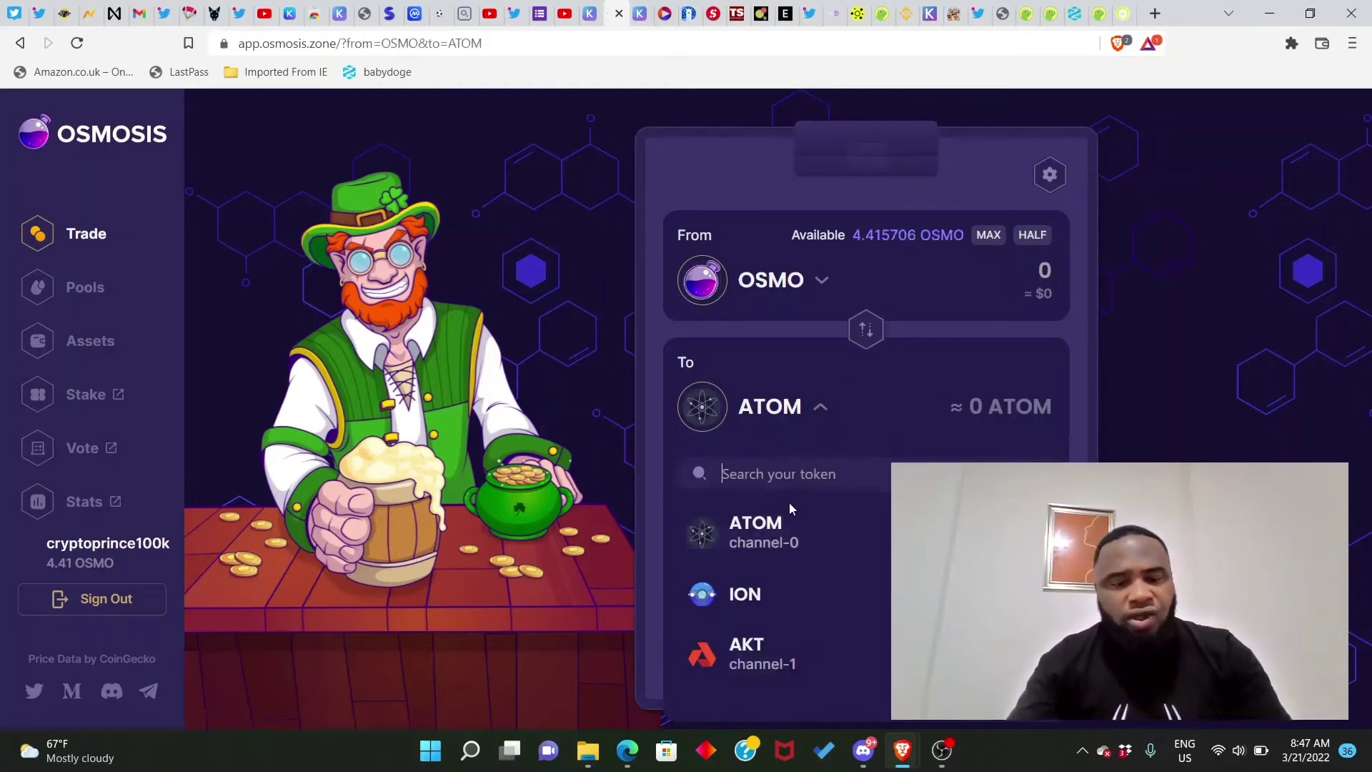
pyautogui.scroll(-3, 789, 506)
pyautogui.write('scrt')
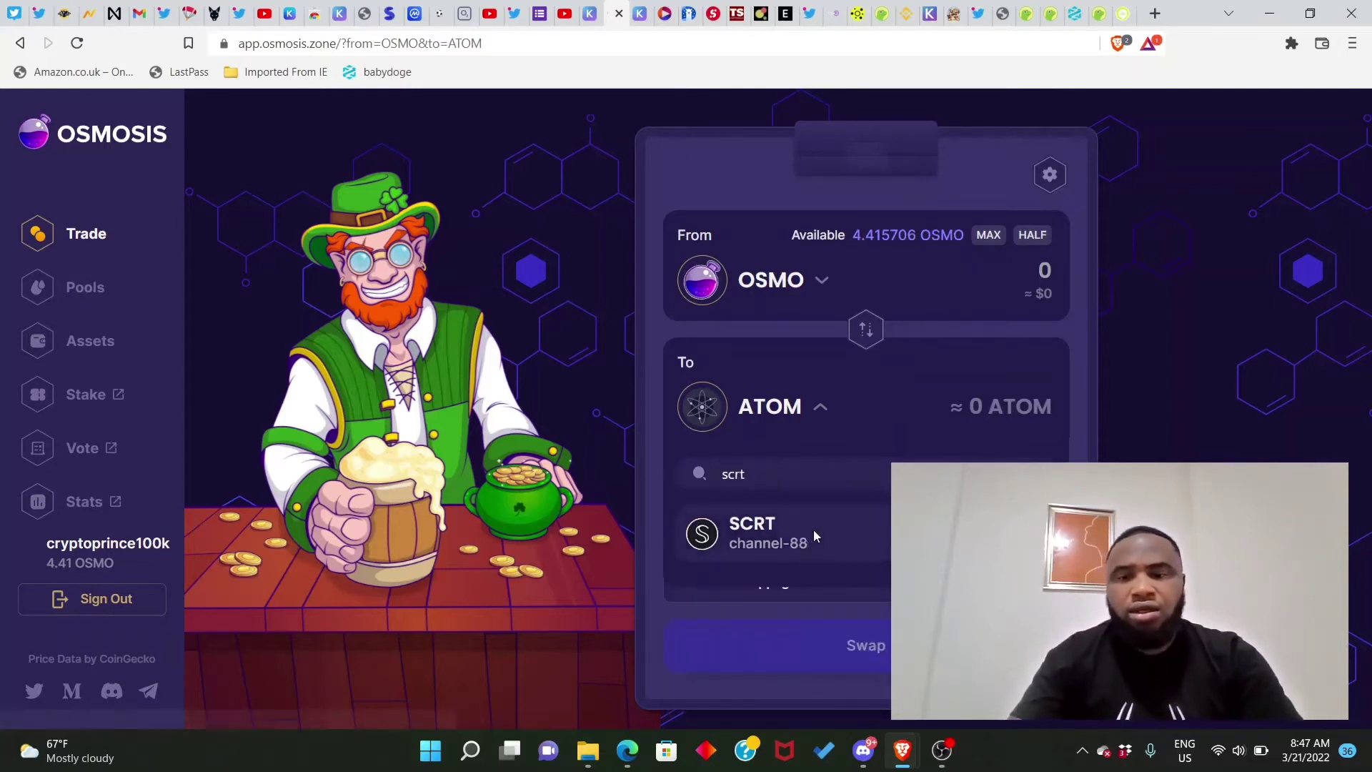
pyautogui.click(813, 536)
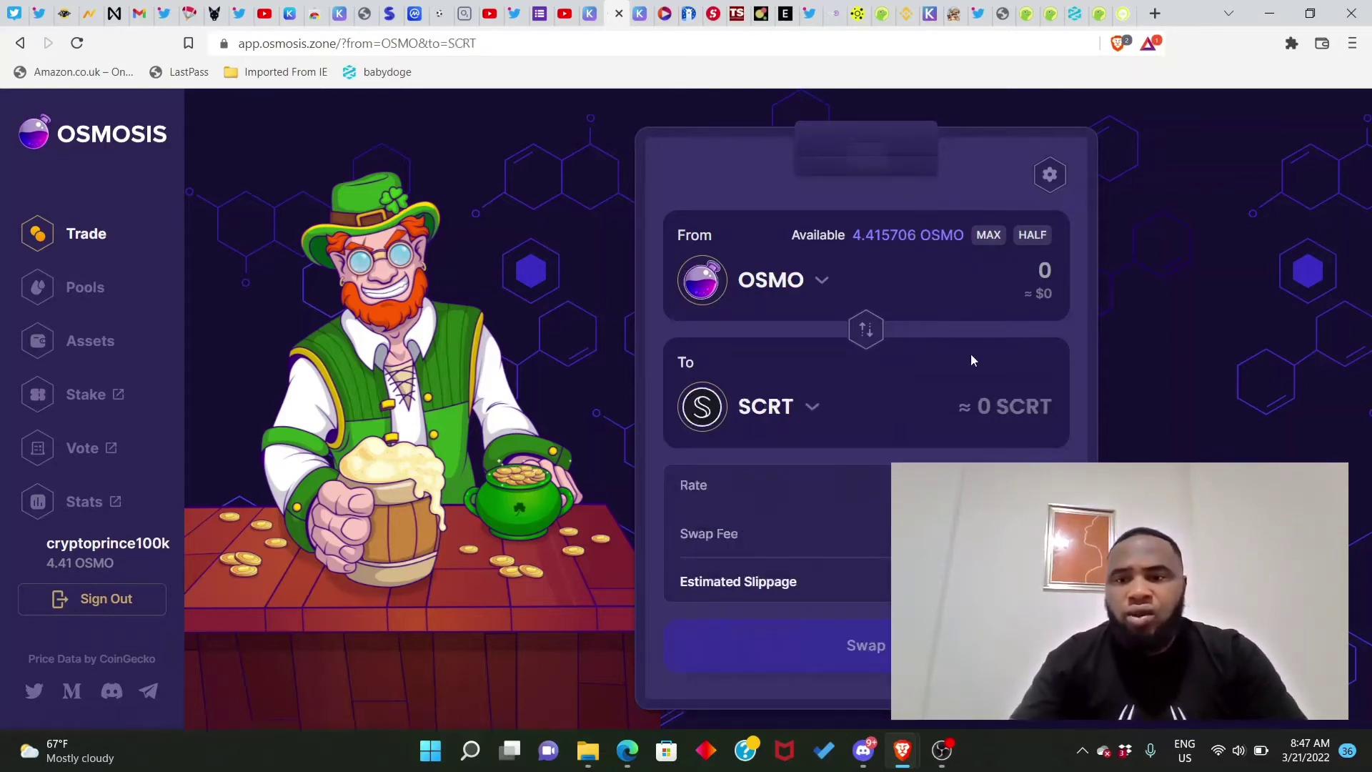
# - Swap 4 OSMO for SCRT and approve the transaction in Keplr with the Average fee
pyautogui.click(990, 235)
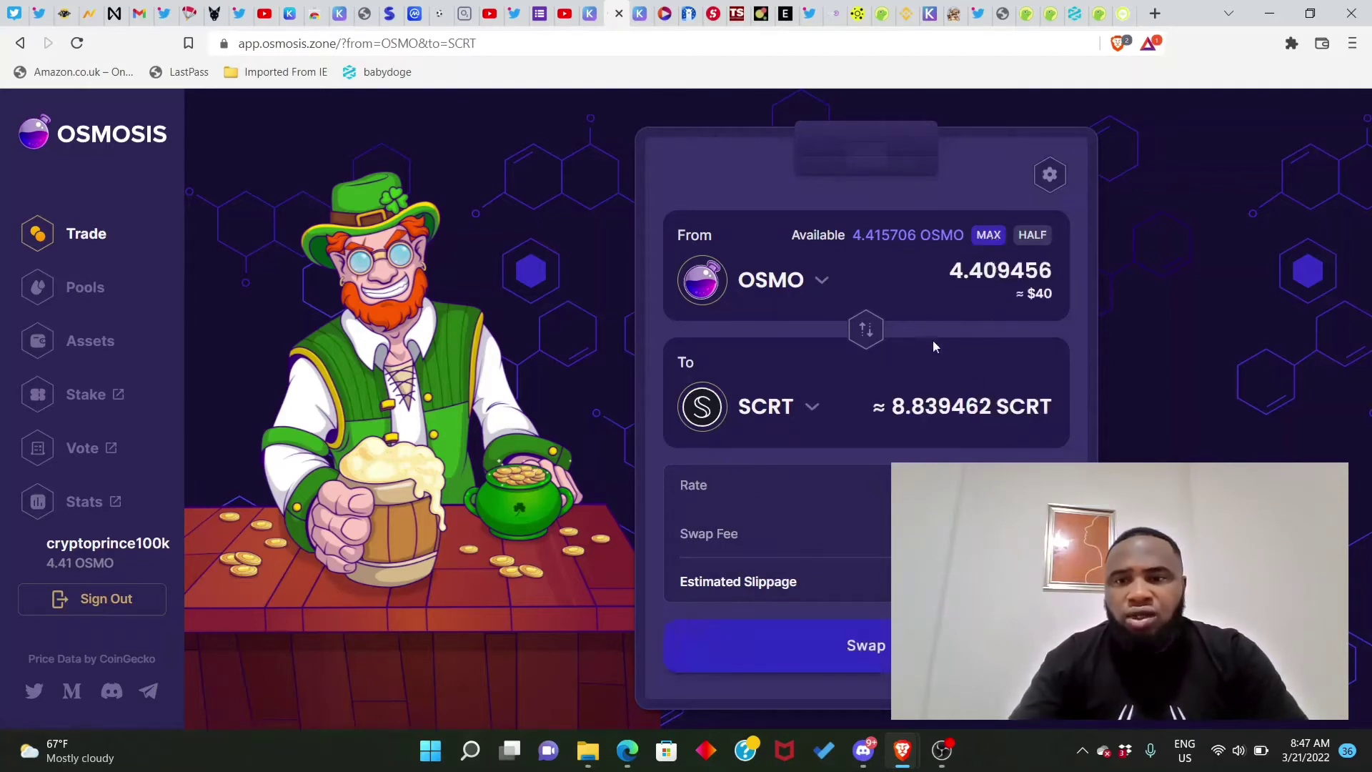
pyautogui.click(1054, 272)
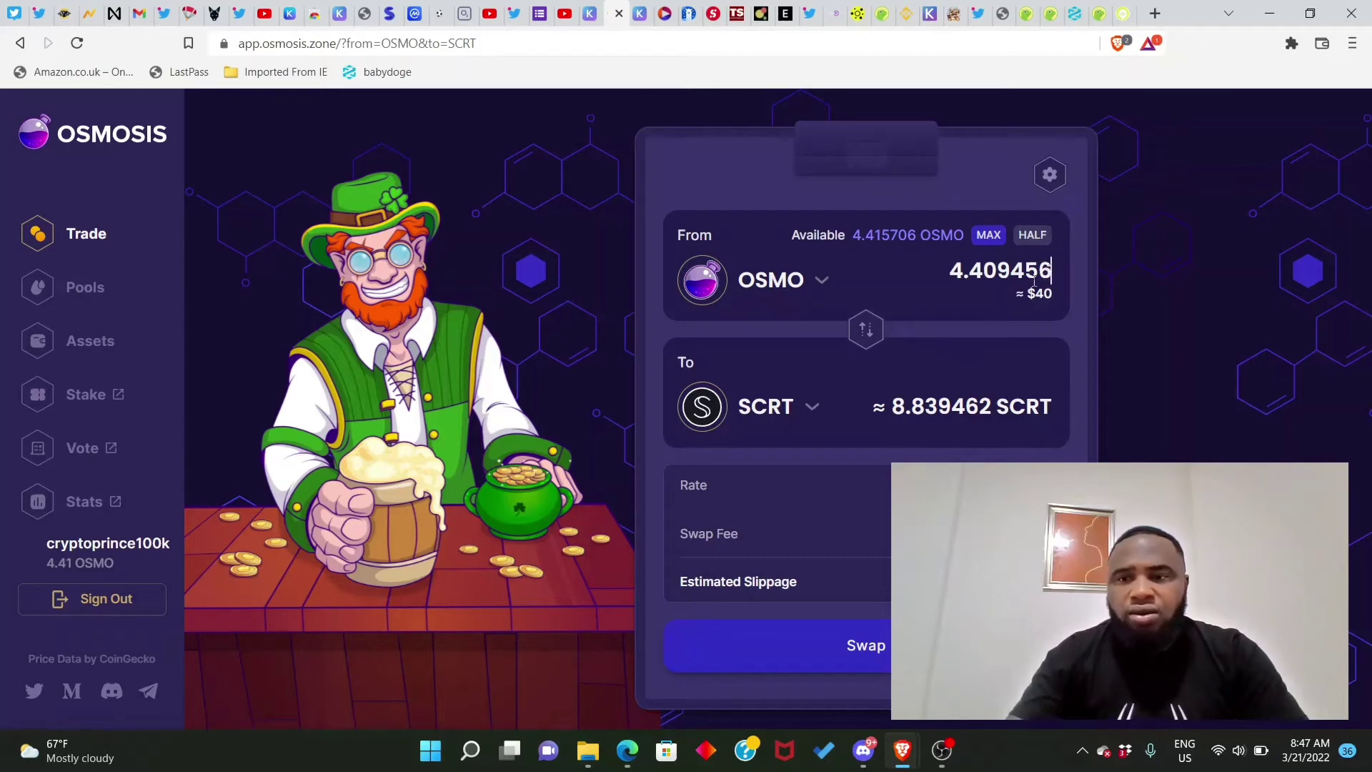
pyautogui.press('BackSpace')
pyautogui.press('BackSpace')
pyautogui.press('BackSpace')
pyautogui.press('BackSpace')
pyautogui.press('BackSpace')
pyautogui.press('BackSpace')
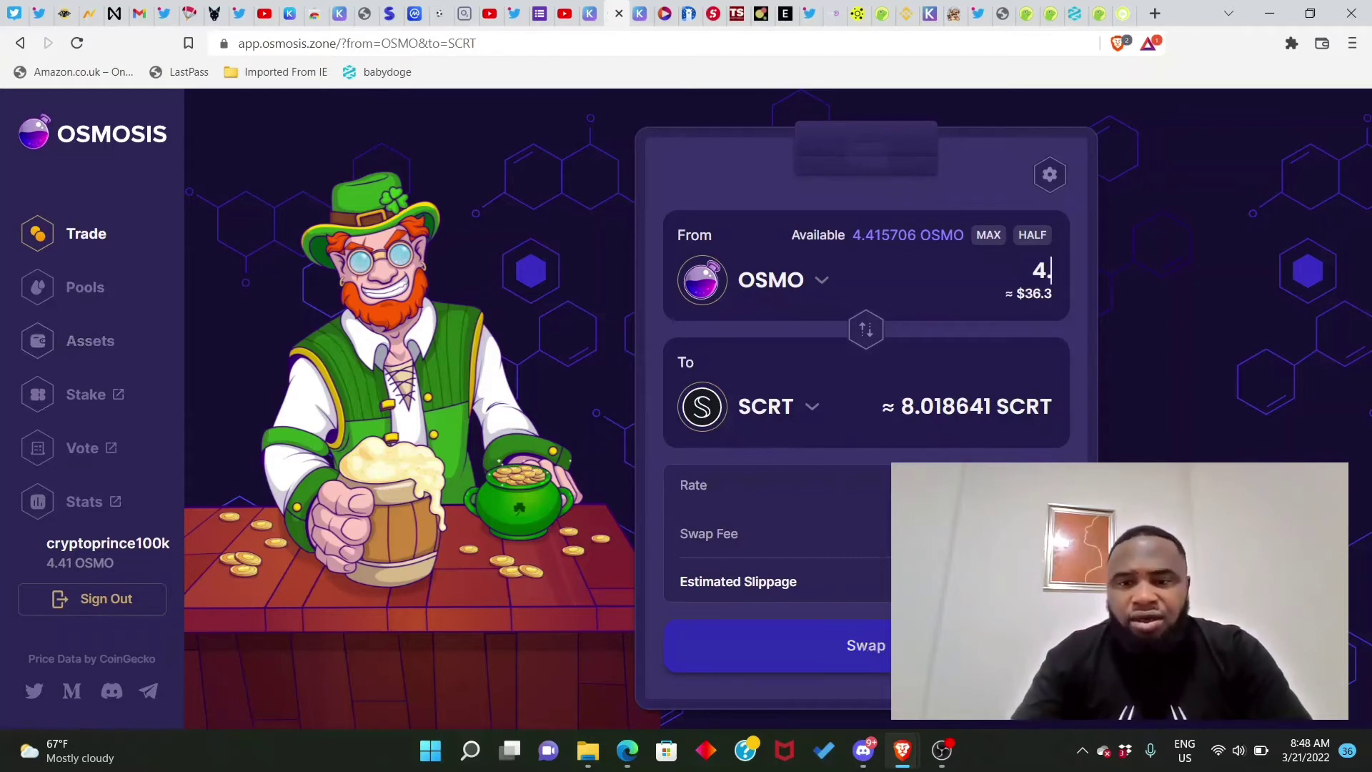
pyautogui.click(887, 658)
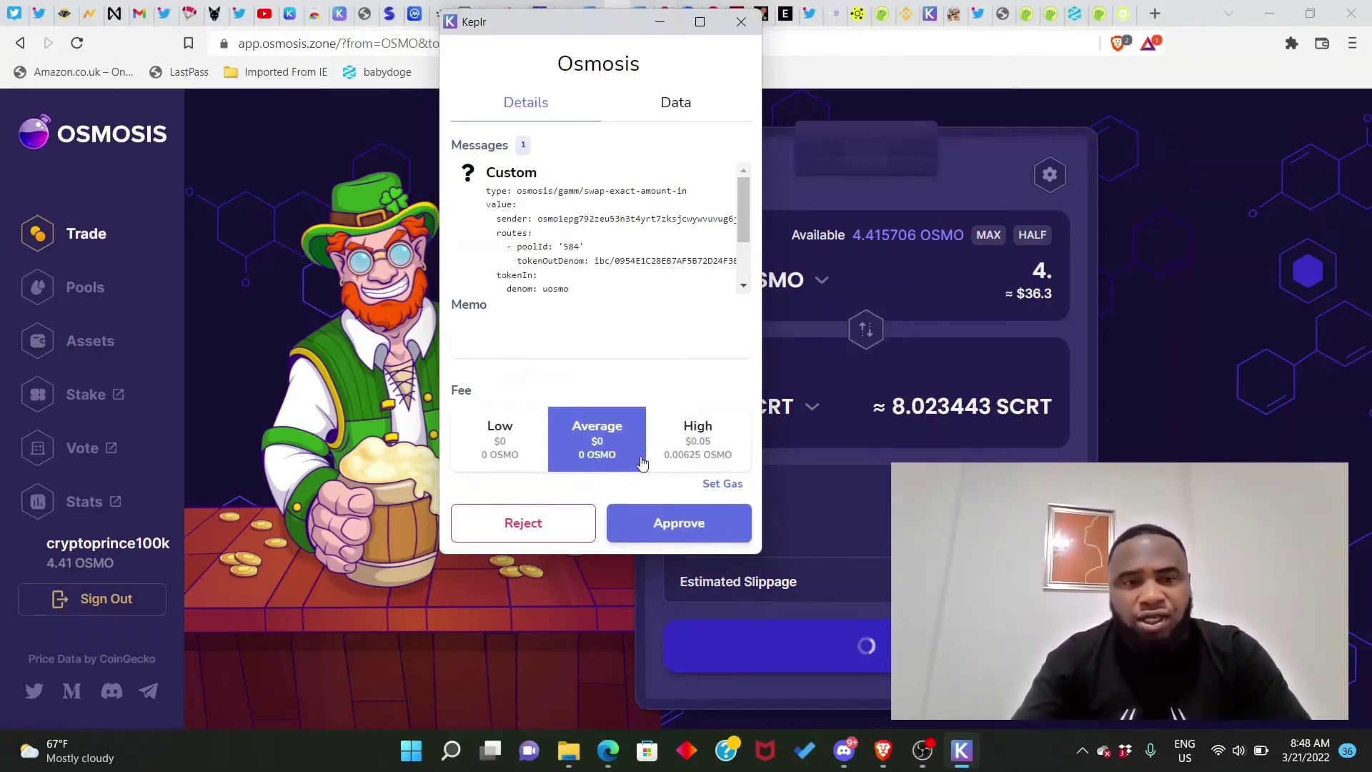
pyautogui.click(661, 533)
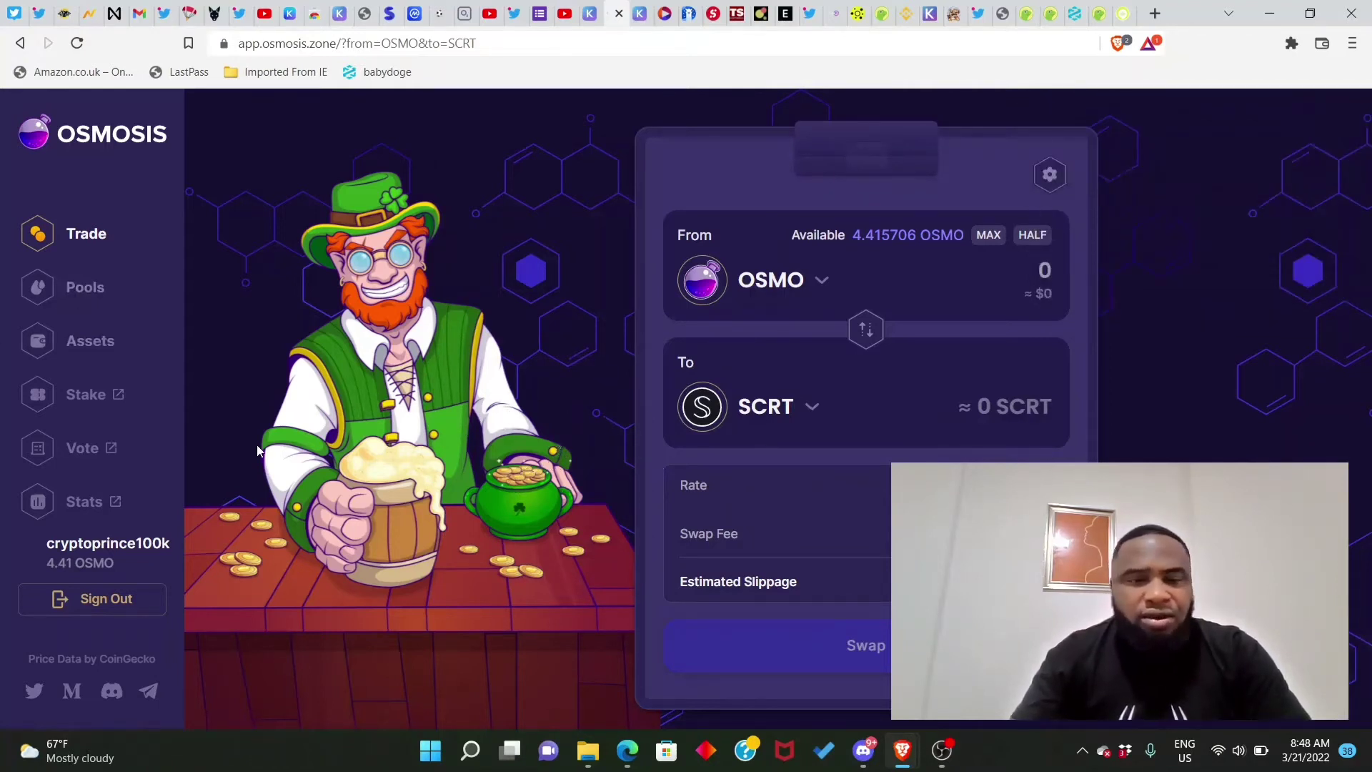
# - Open the Osmosis assets list and check the Secret Network - SCRT balance for the swapped tokens
pyautogui.click(95, 352)
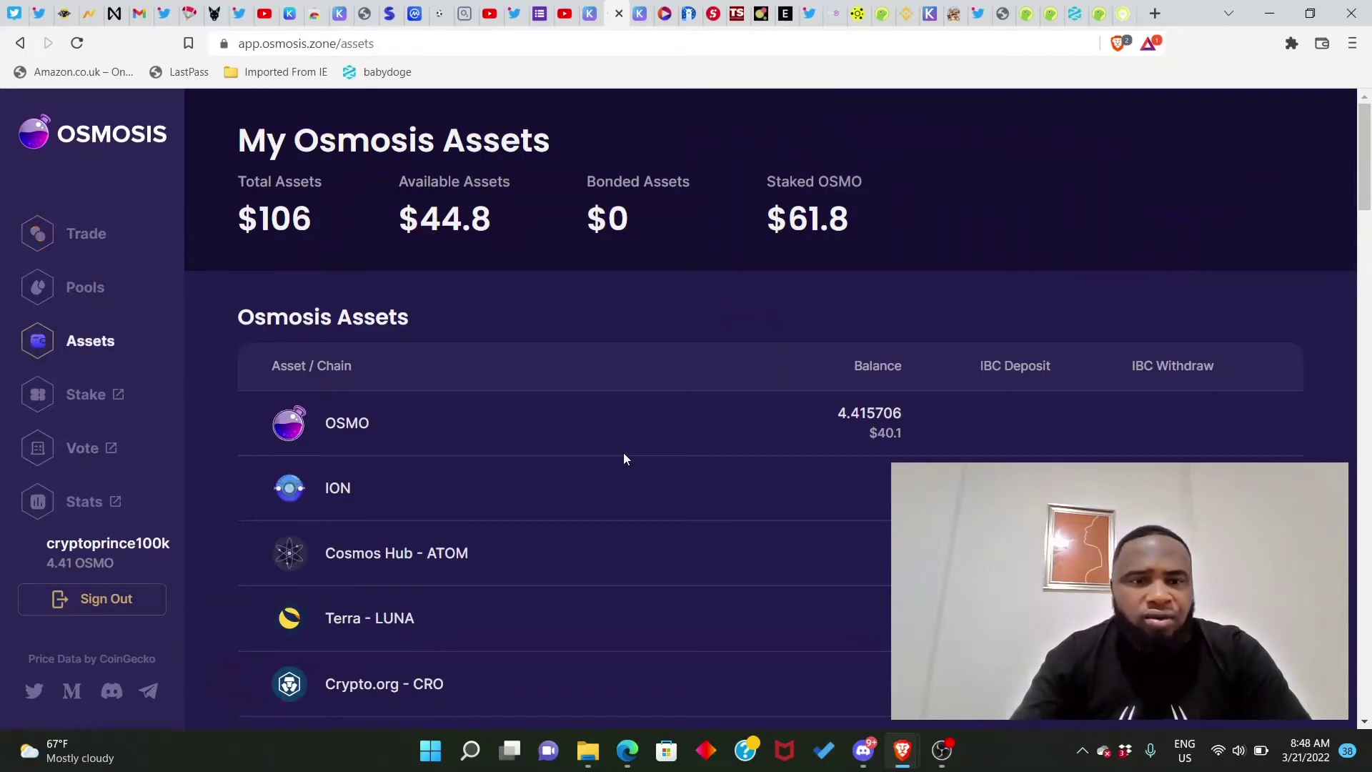
pyautogui.scroll(-8, 623, 458)
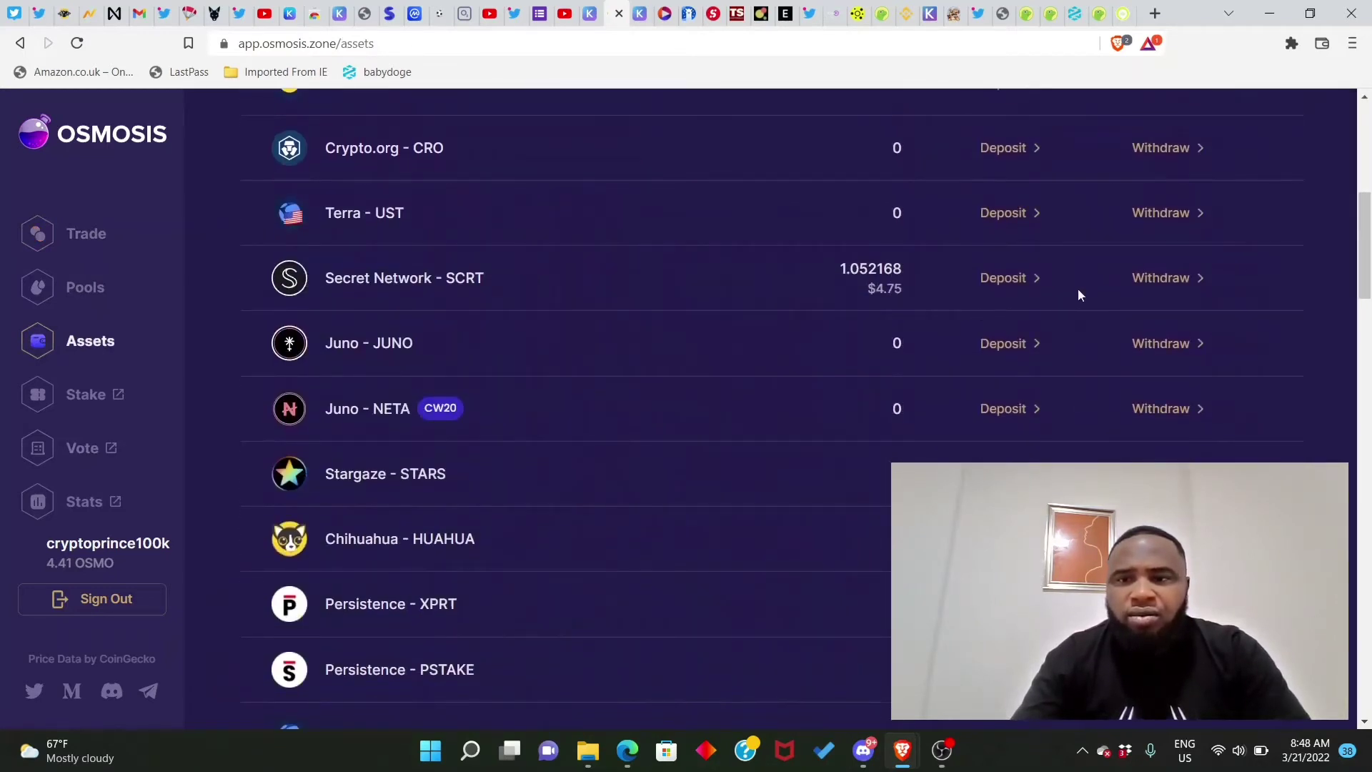
pyautogui.scroll(6, 813, 303)
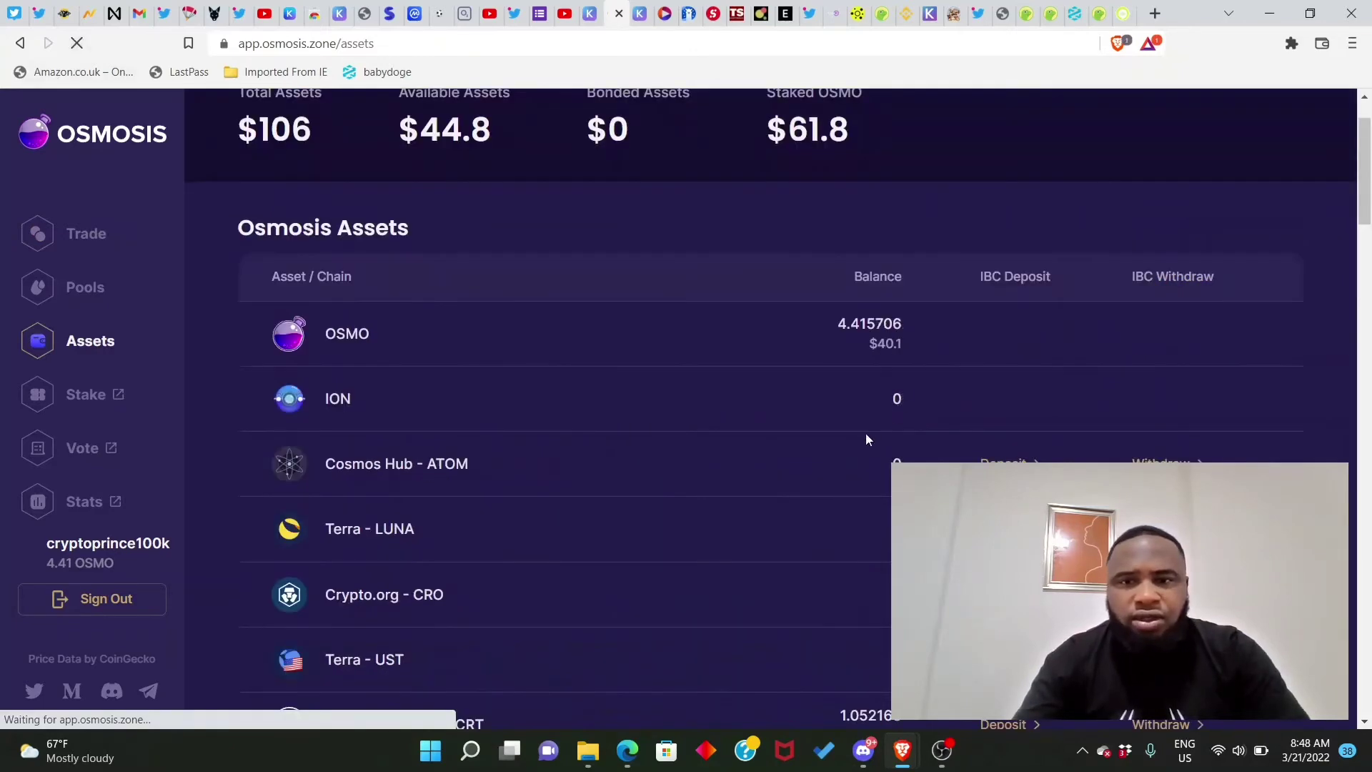
pyautogui.scroll(1, 864, 438)
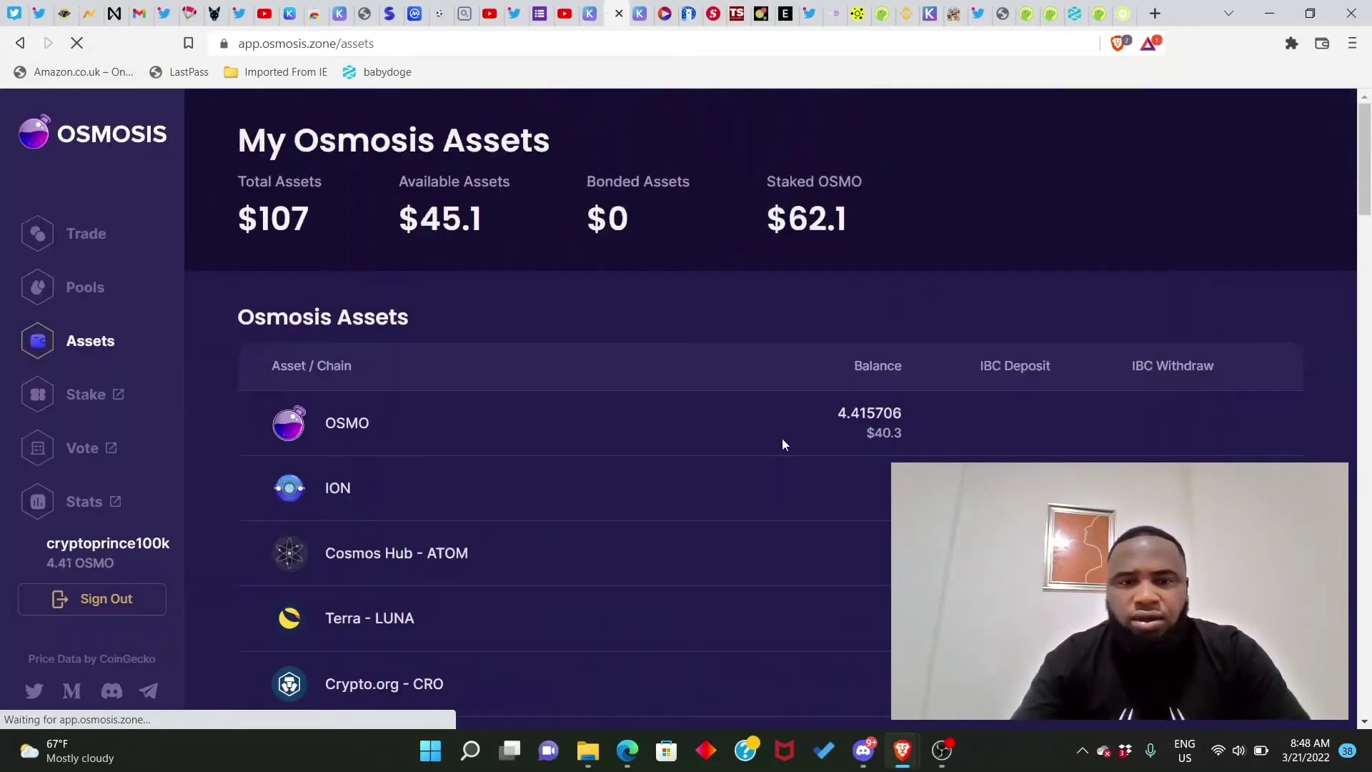
pyautogui.scroll(-5, 788, 440)
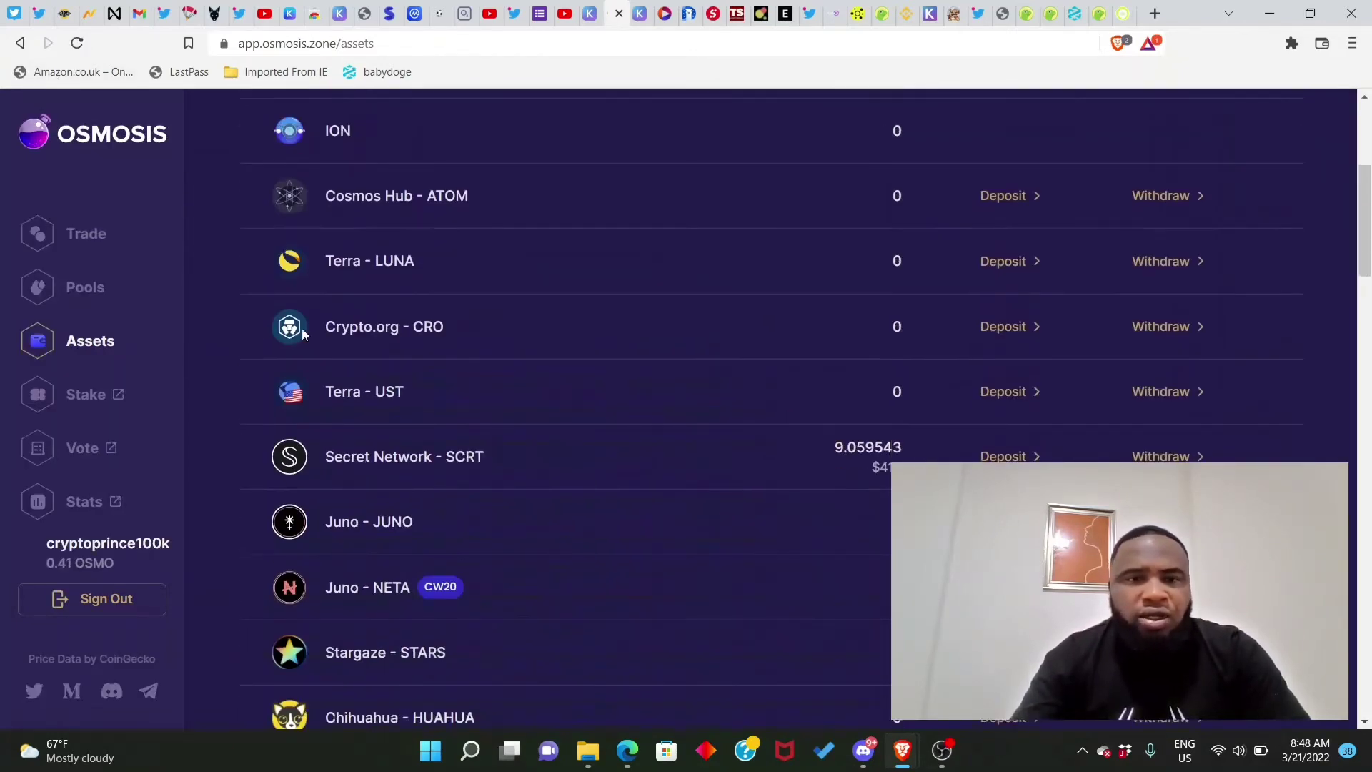
pyautogui.scroll(-3, 543, 486)
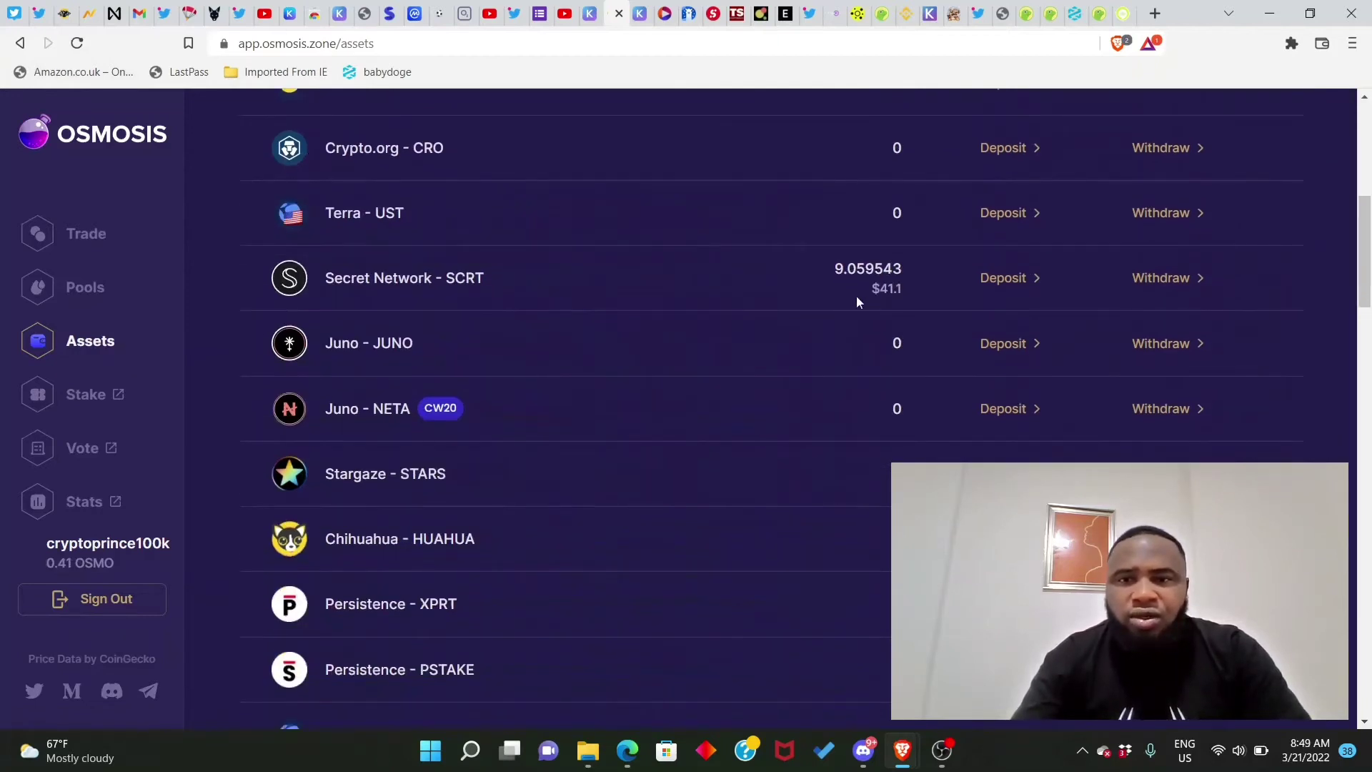
# - Withdraw 9.059543 SCRT from Osmosis to the Secret Network address and approve the IBC transfer with the Average fee
pyautogui.scroll(-1, 894, 302)
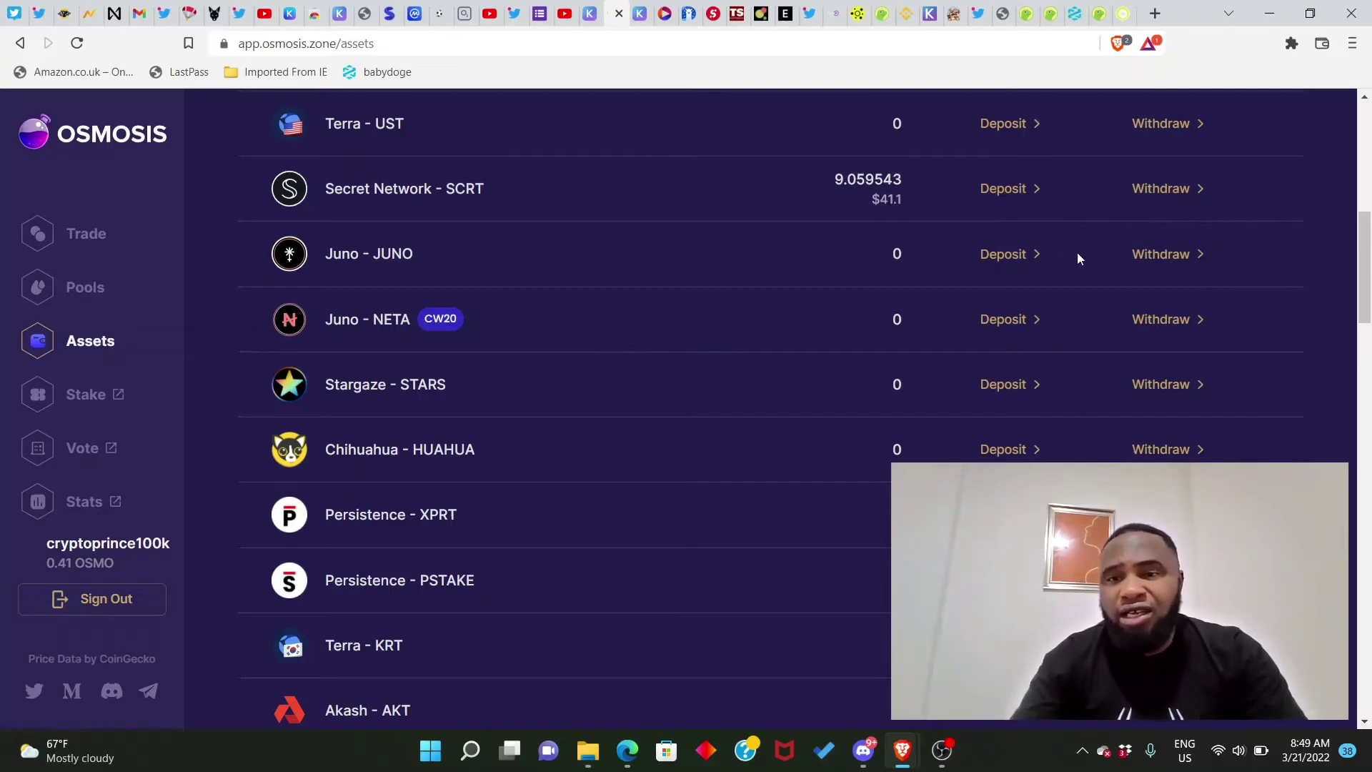
pyautogui.click(1165, 190)
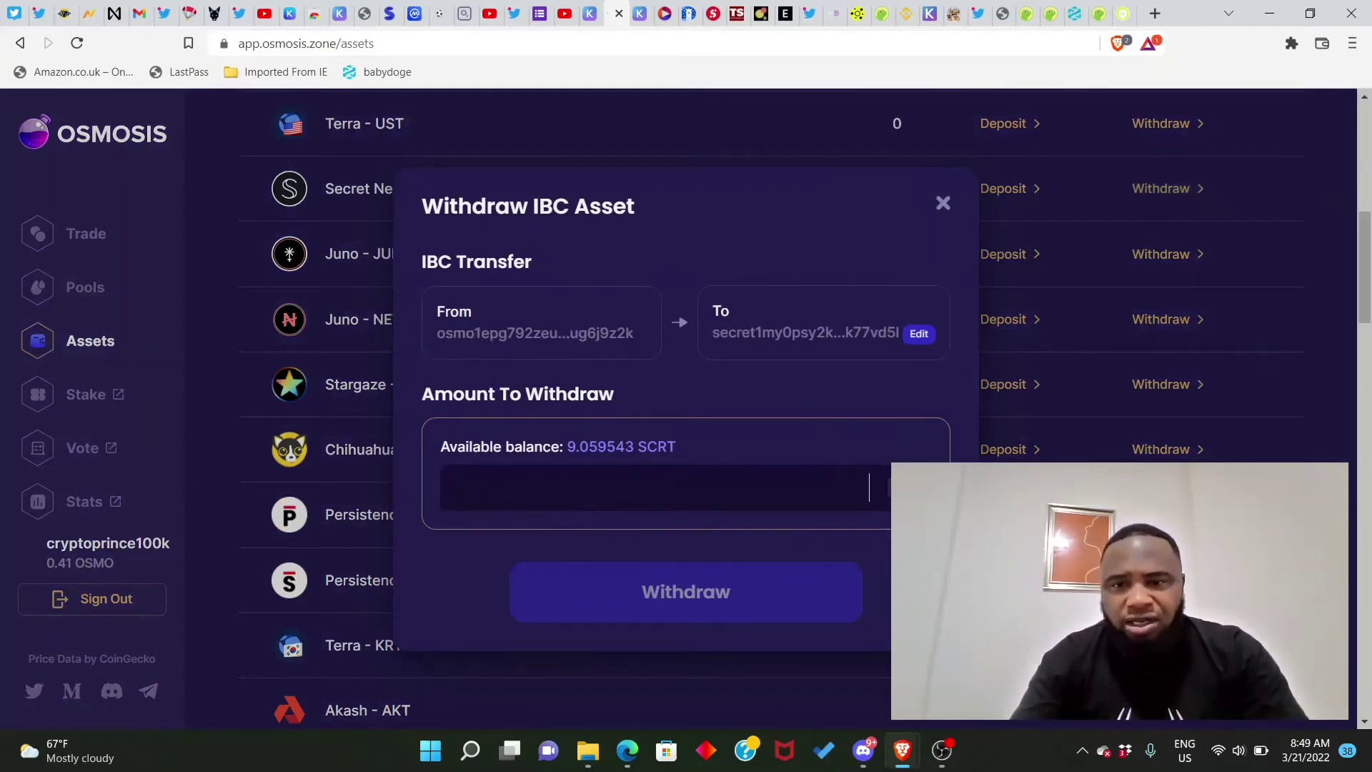
pyautogui.write('9.059543')
pyautogui.click(703, 607)
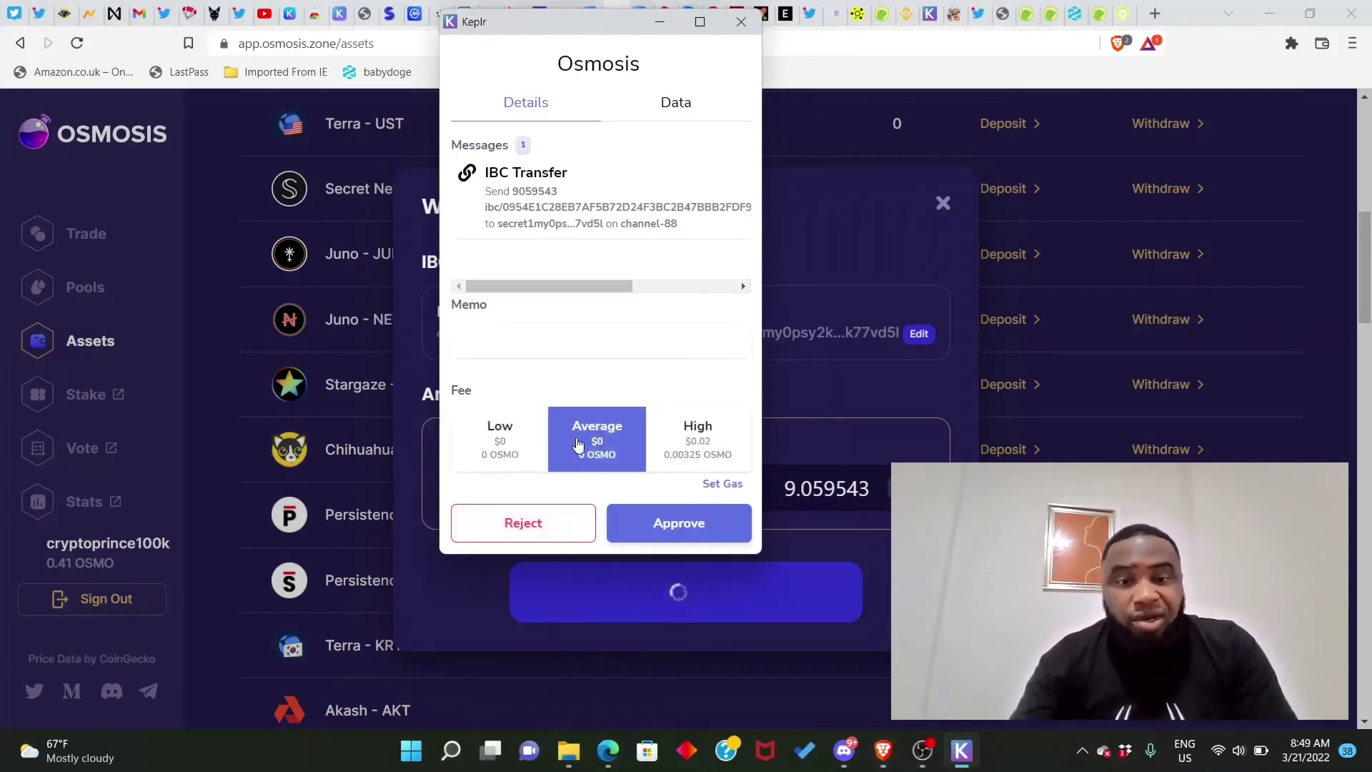
pyautogui.click(702, 522)
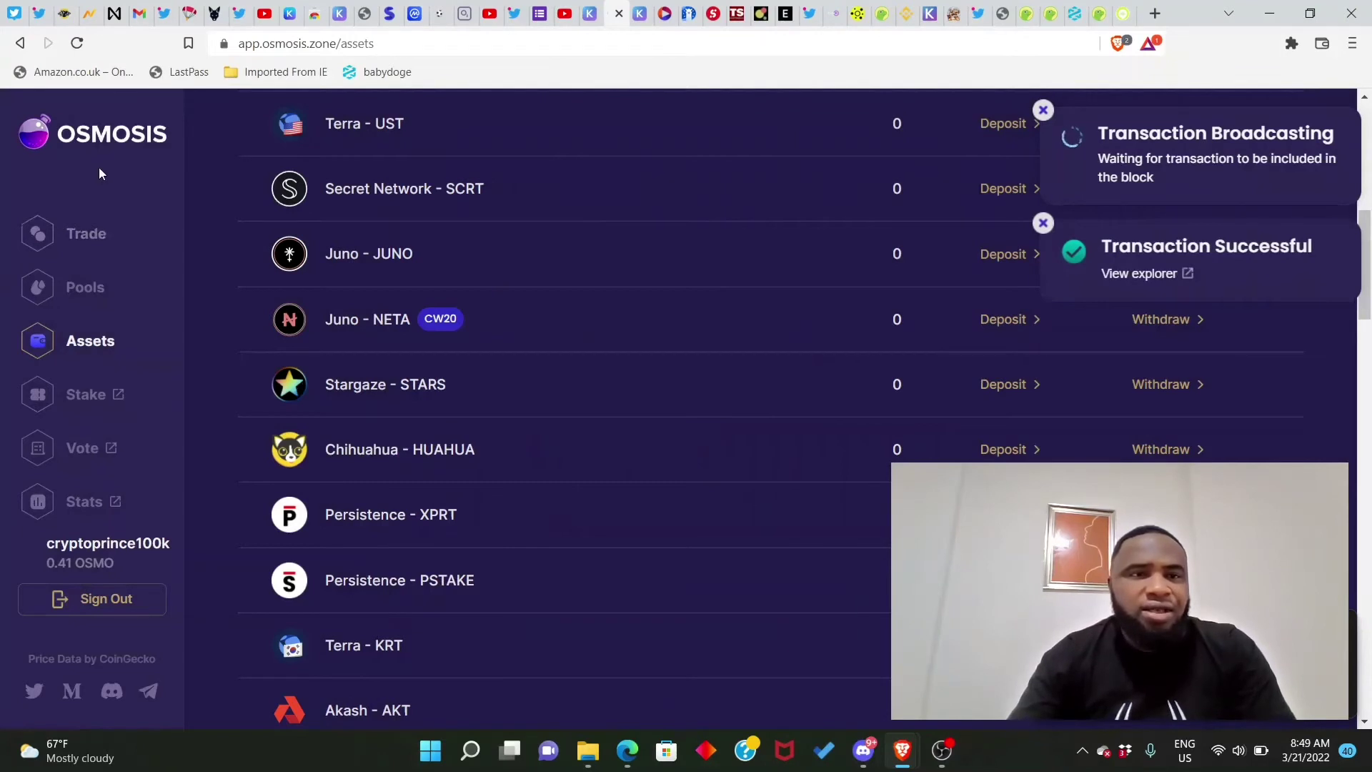
# - Reload the Osmosis assets page to check the SCRT balance, and check the Osmosis balance in the Keplr extension
pyautogui.click(76, 44)
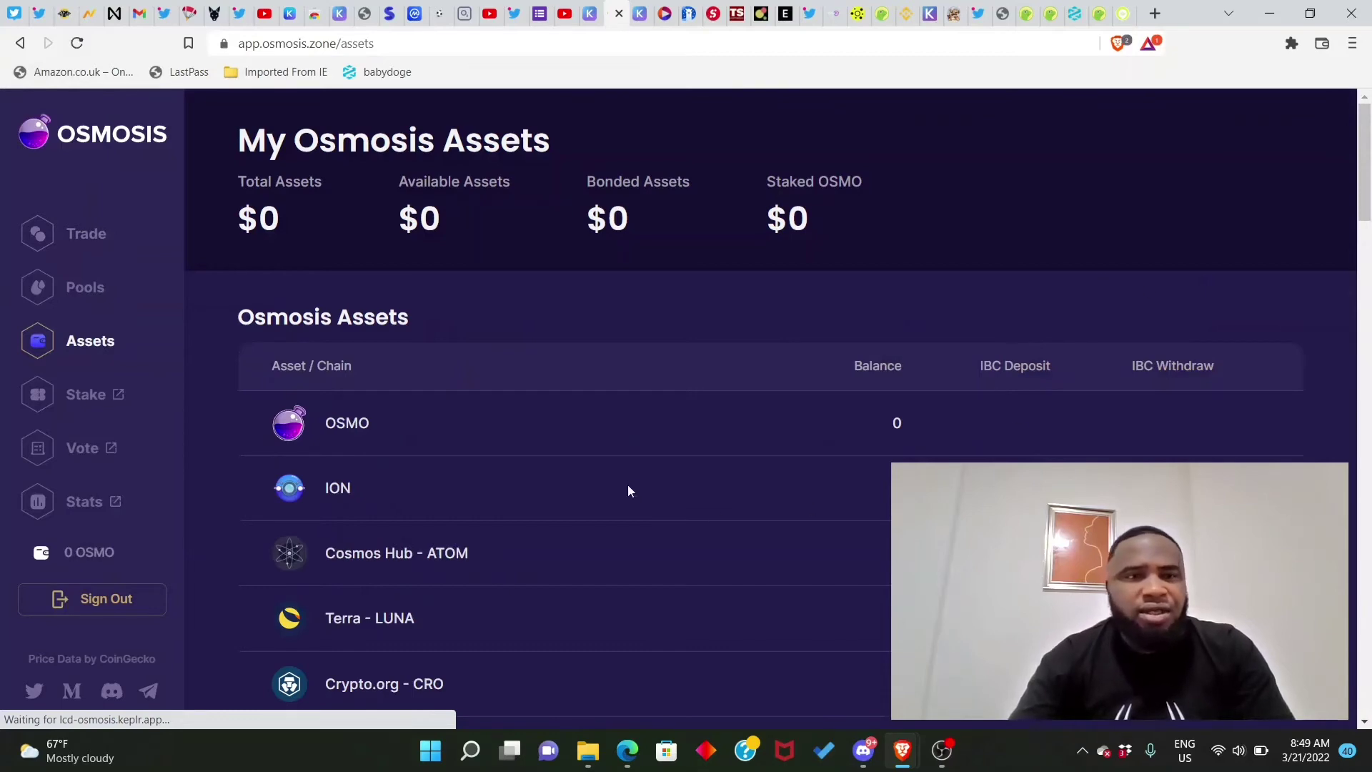
pyautogui.scroll(-6, 619, 479)
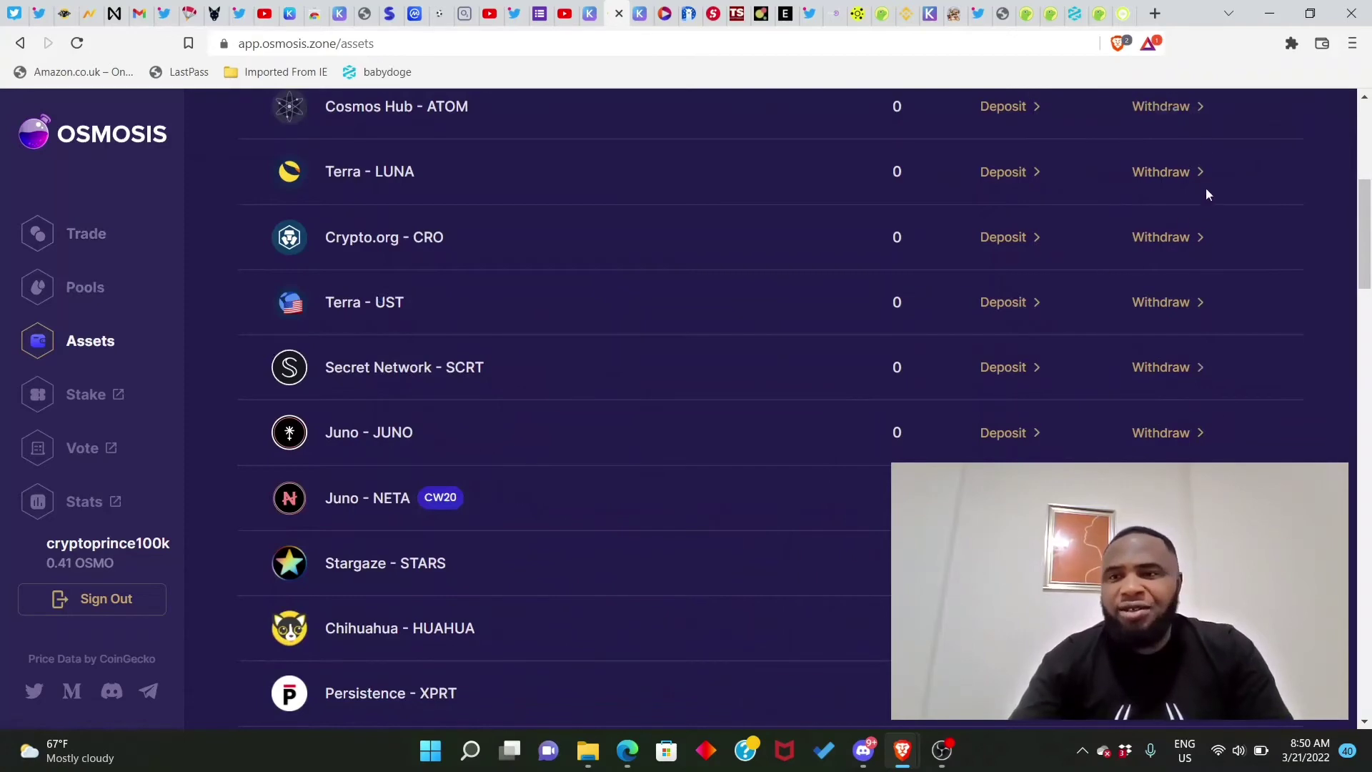
pyautogui.click(1291, 49)
pyautogui.click(1097, 221)
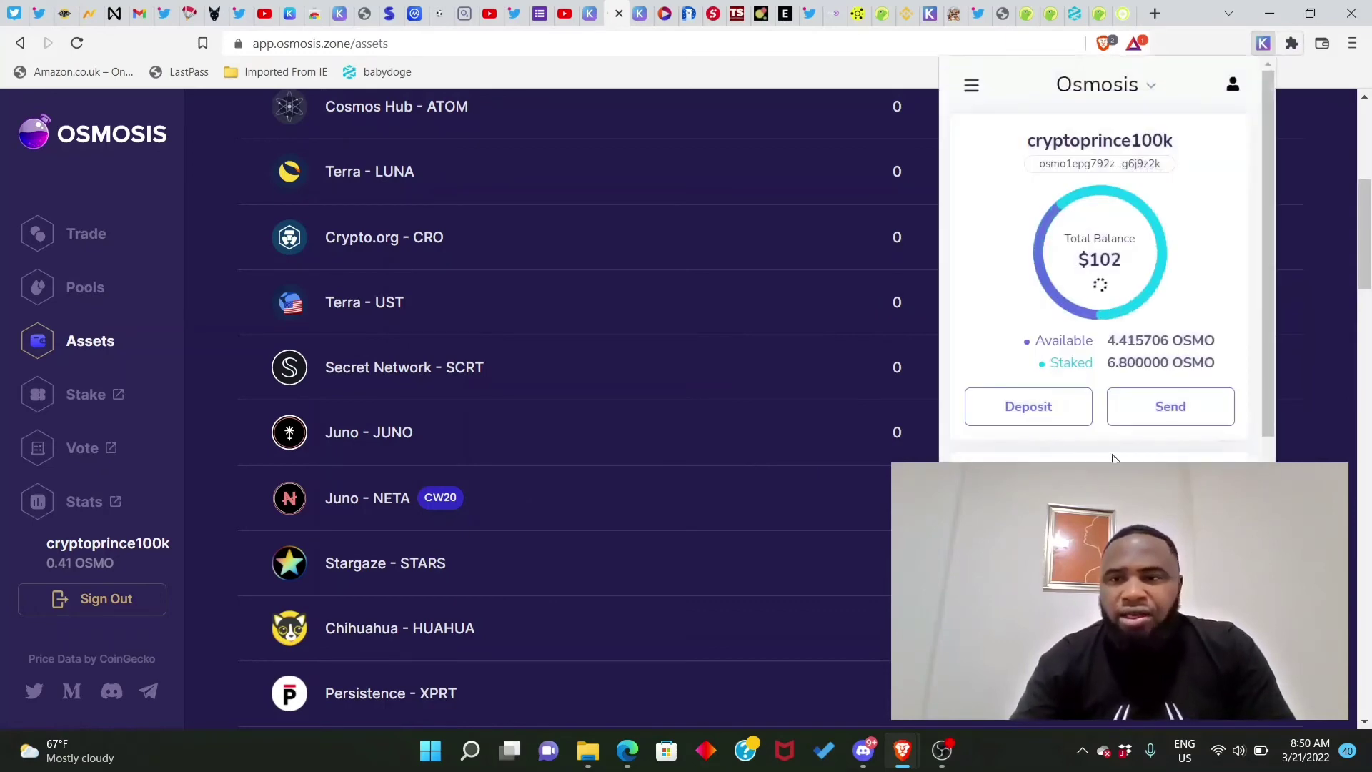
pyautogui.moveTo(1120, 304)
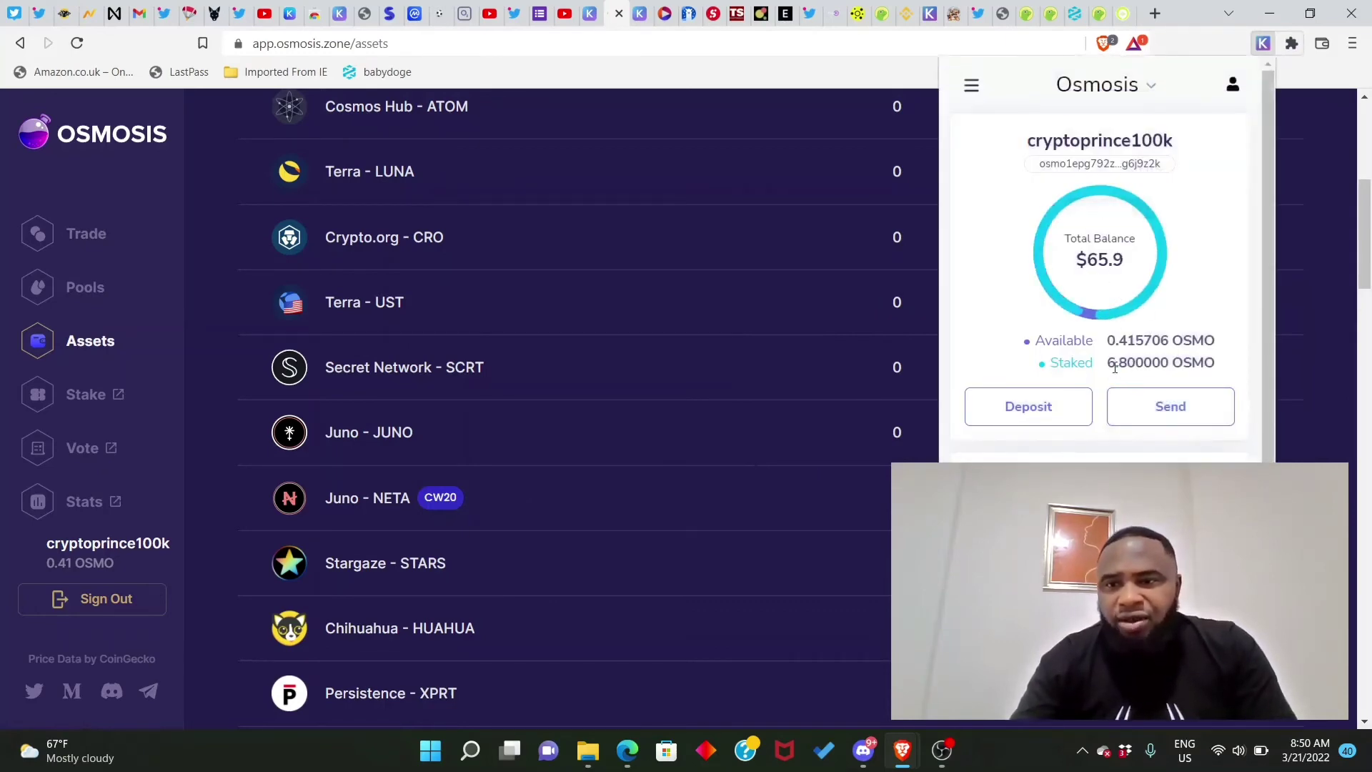
# - Switch the Keplr extension's network to Secret Network and open its staking page in the Keplr web wallet
pyautogui.click(1093, 90)
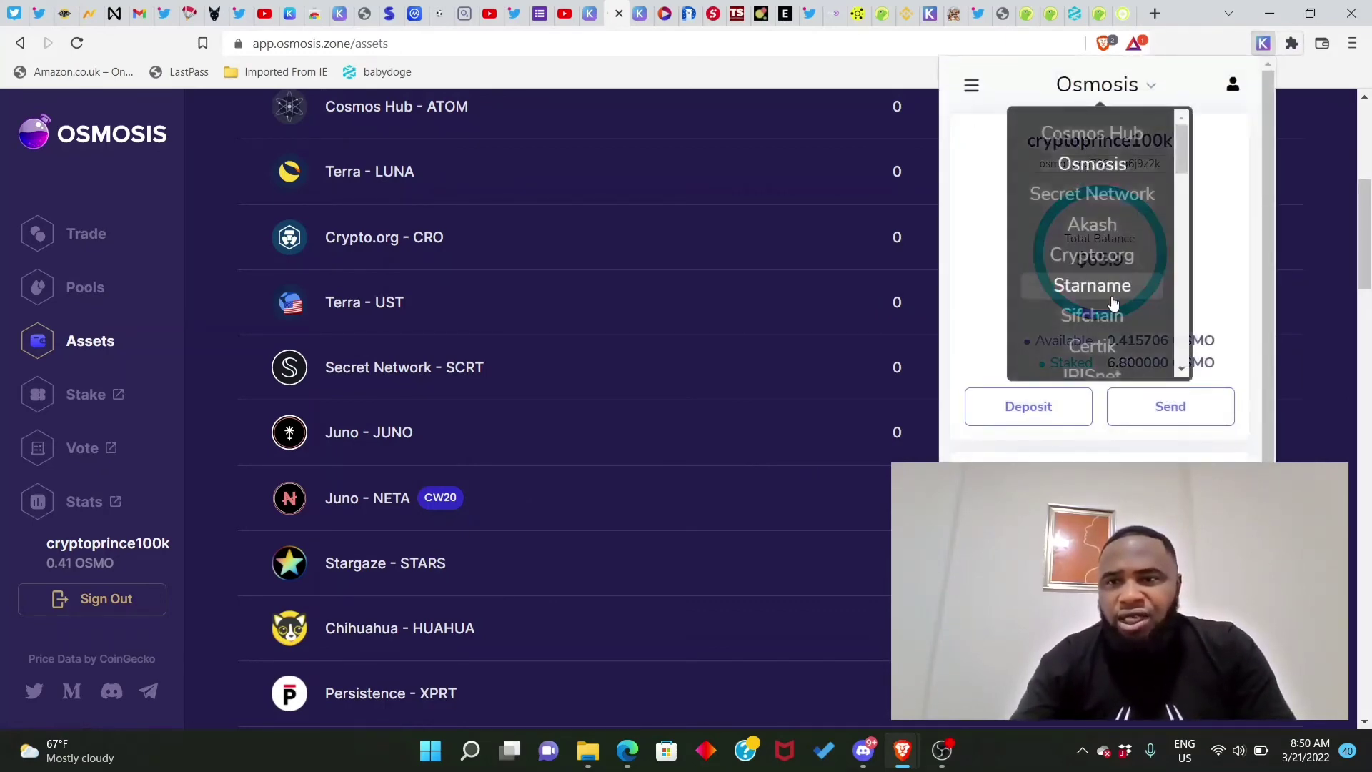
pyautogui.click(1105, 204)
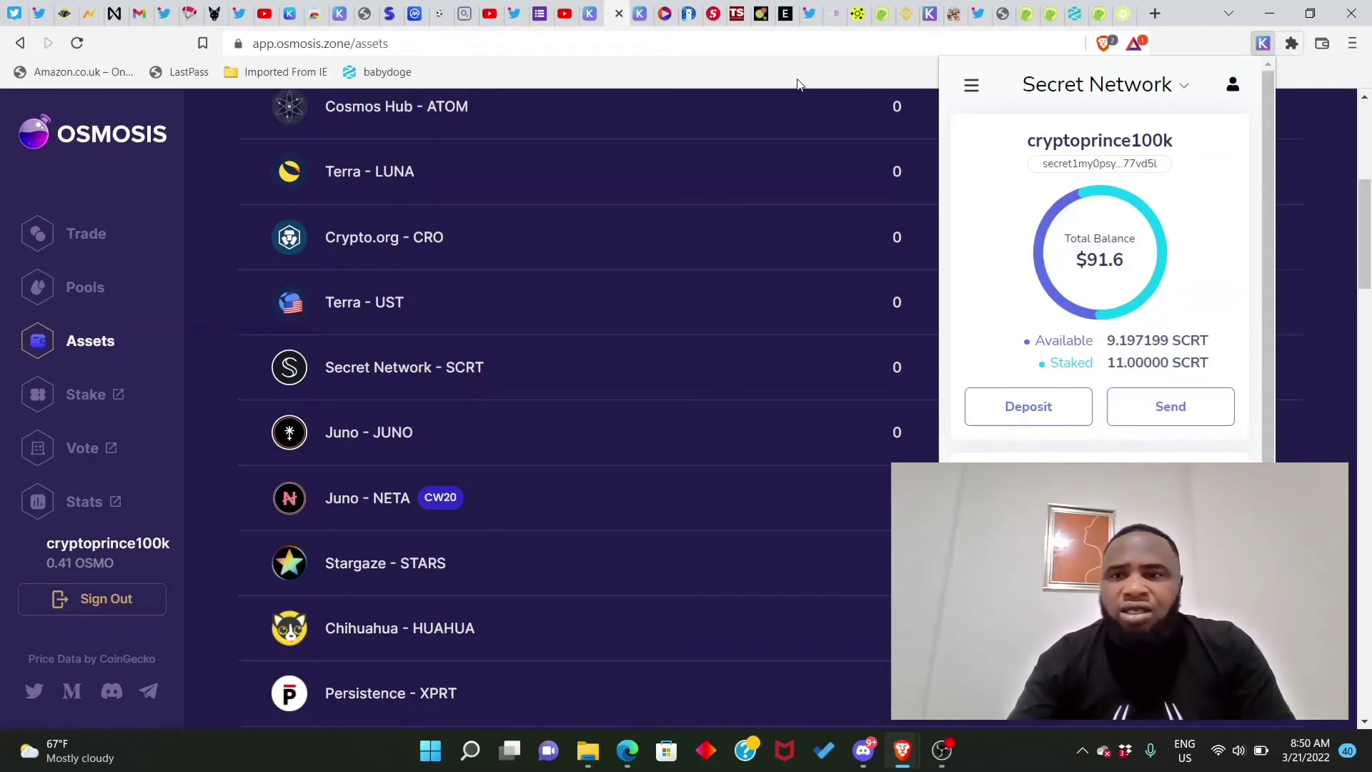
pyautogui.scroll(-2, 1166, 408)
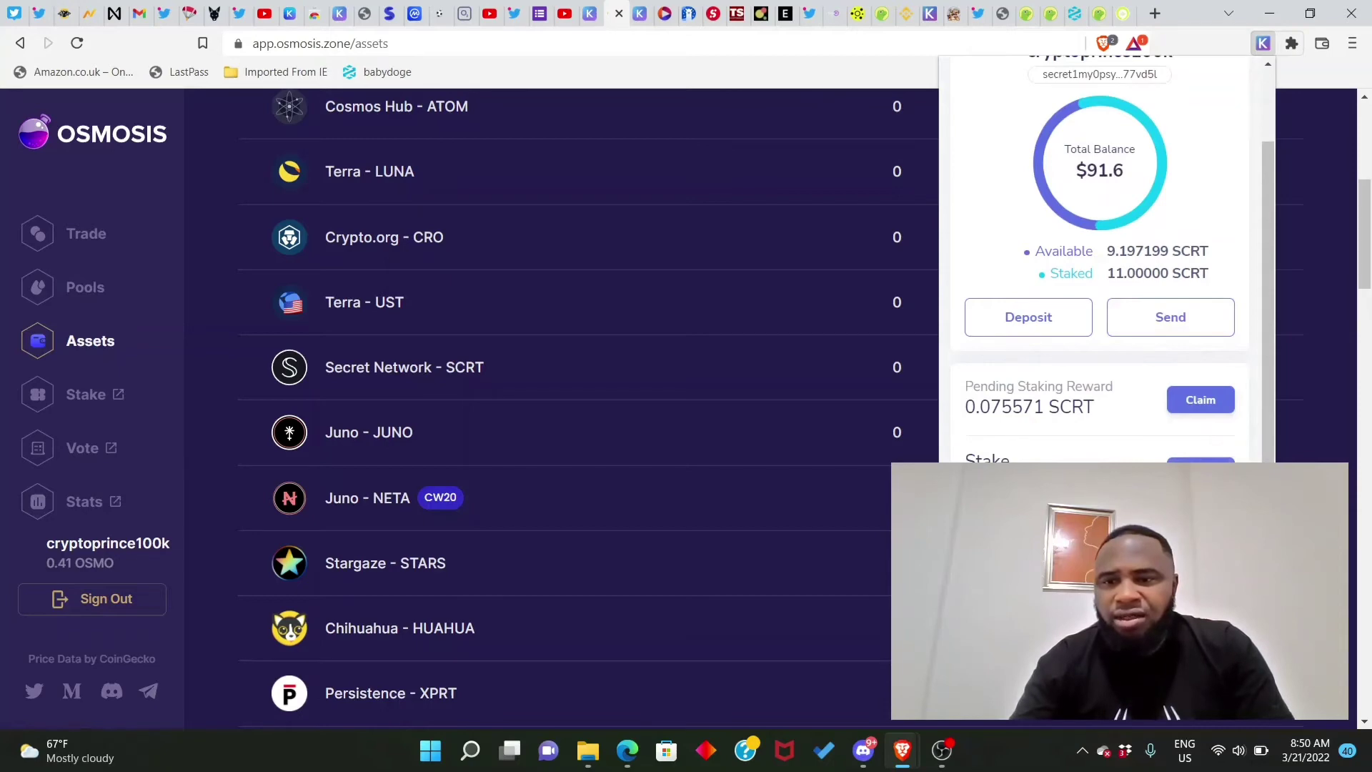
pyautogui.click(1201, 466)
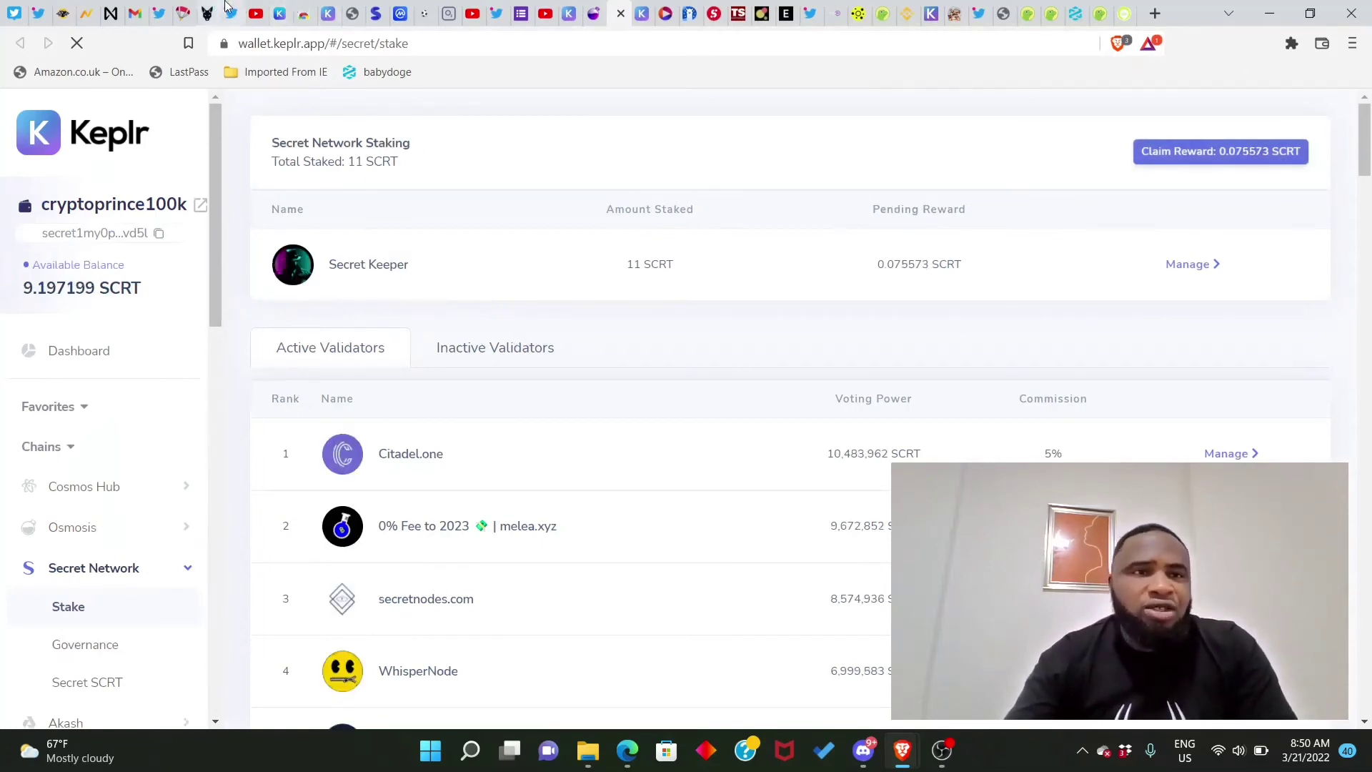
# - Switch to the JACKAL Wiki Airdrops page and read the Jackal DAO validator bonus and the snapshot details
pyautogui.click(175, 20)
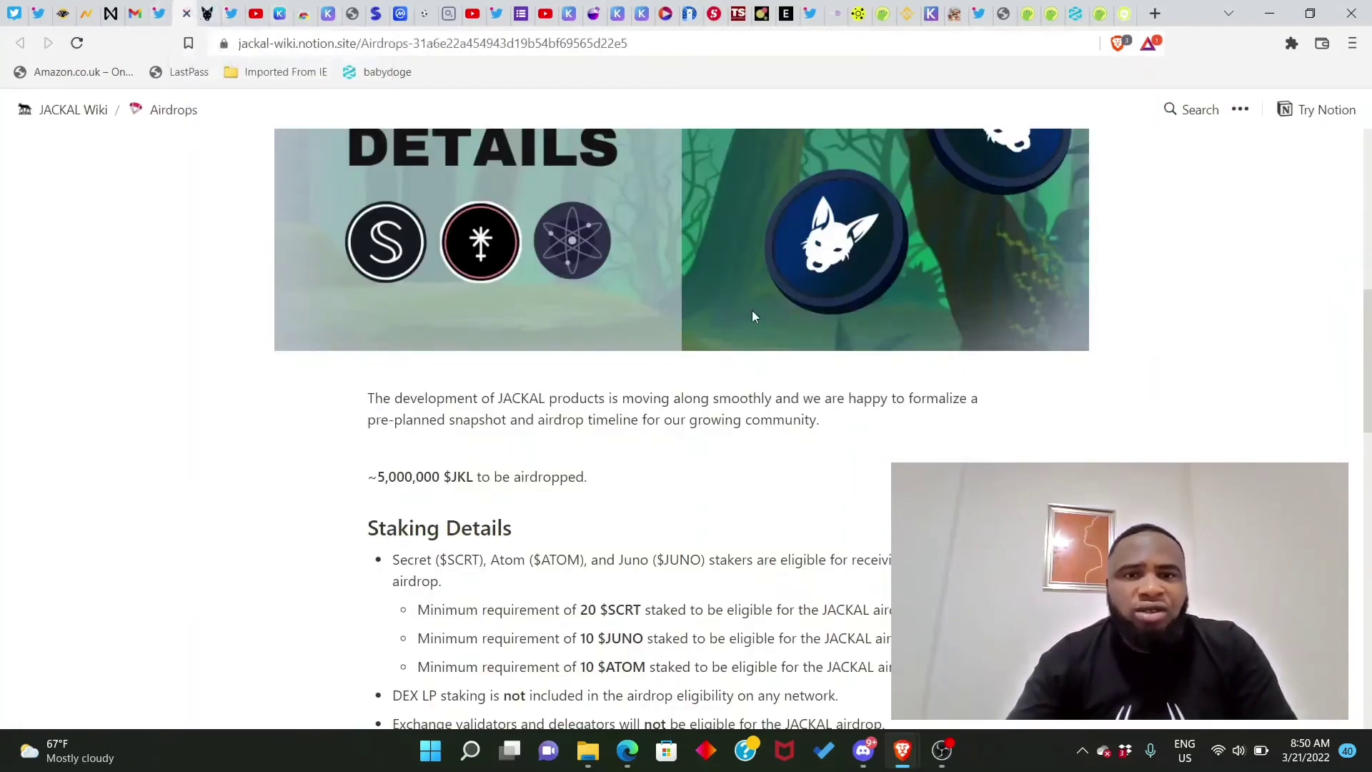
pyautogui.scroll(-7, 768, 521)
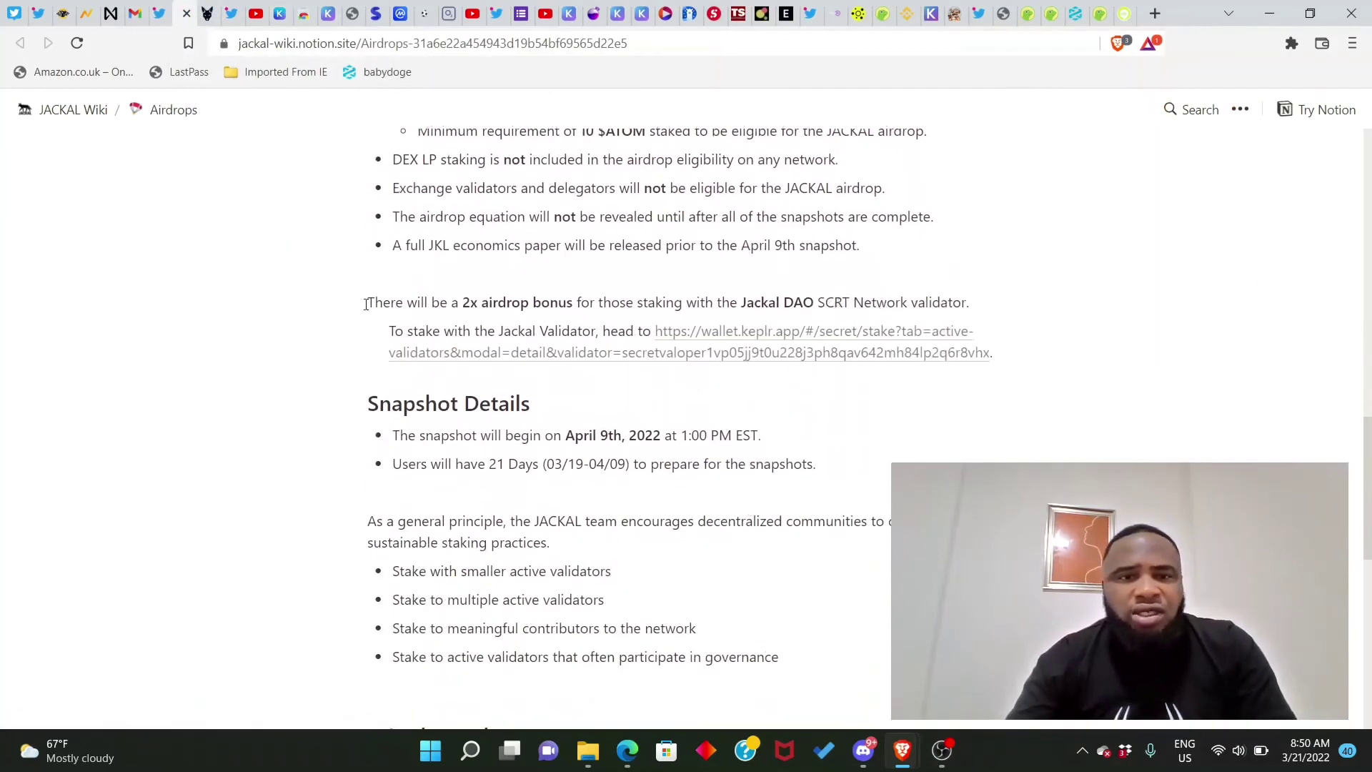
pyautogui.moveTo(366, 304); pyautogui.dragTo(820, 314)
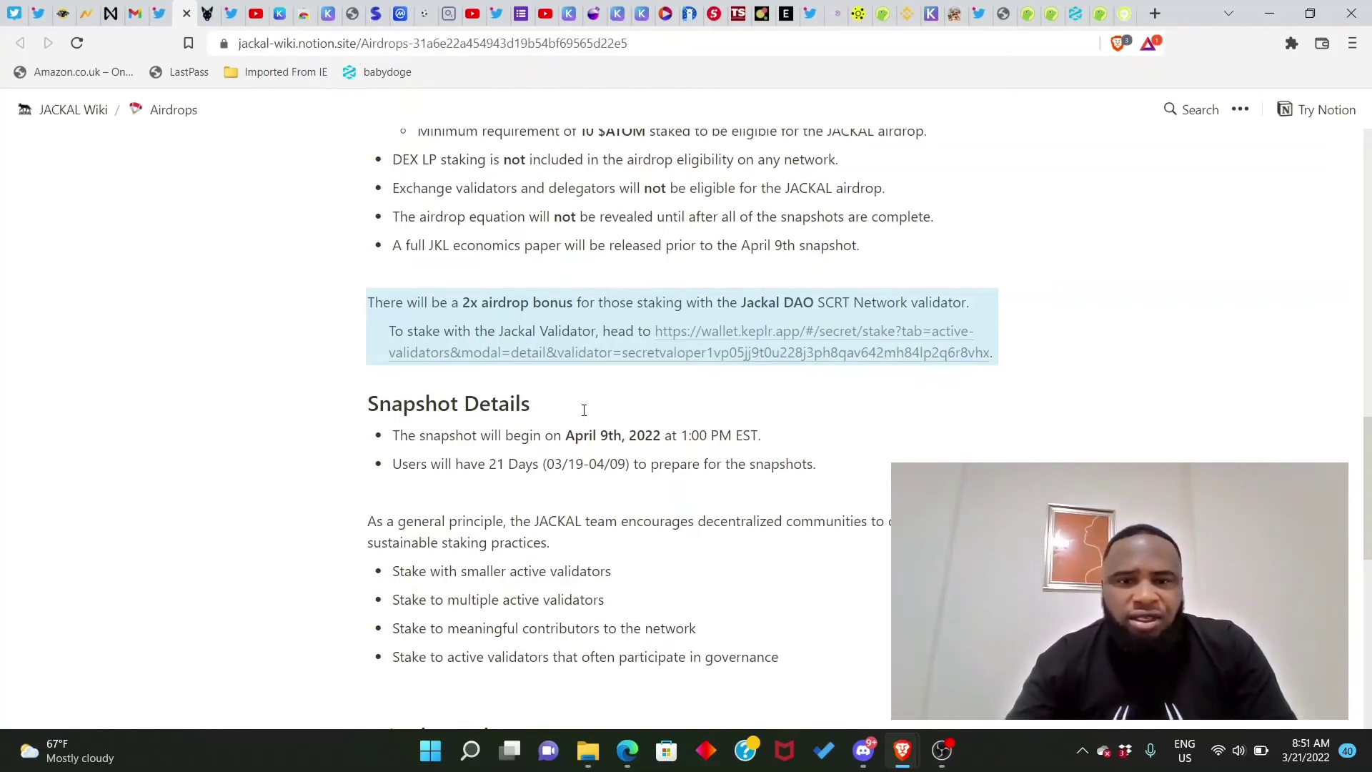
pyautogui.scroll(-1, 1046, 372)
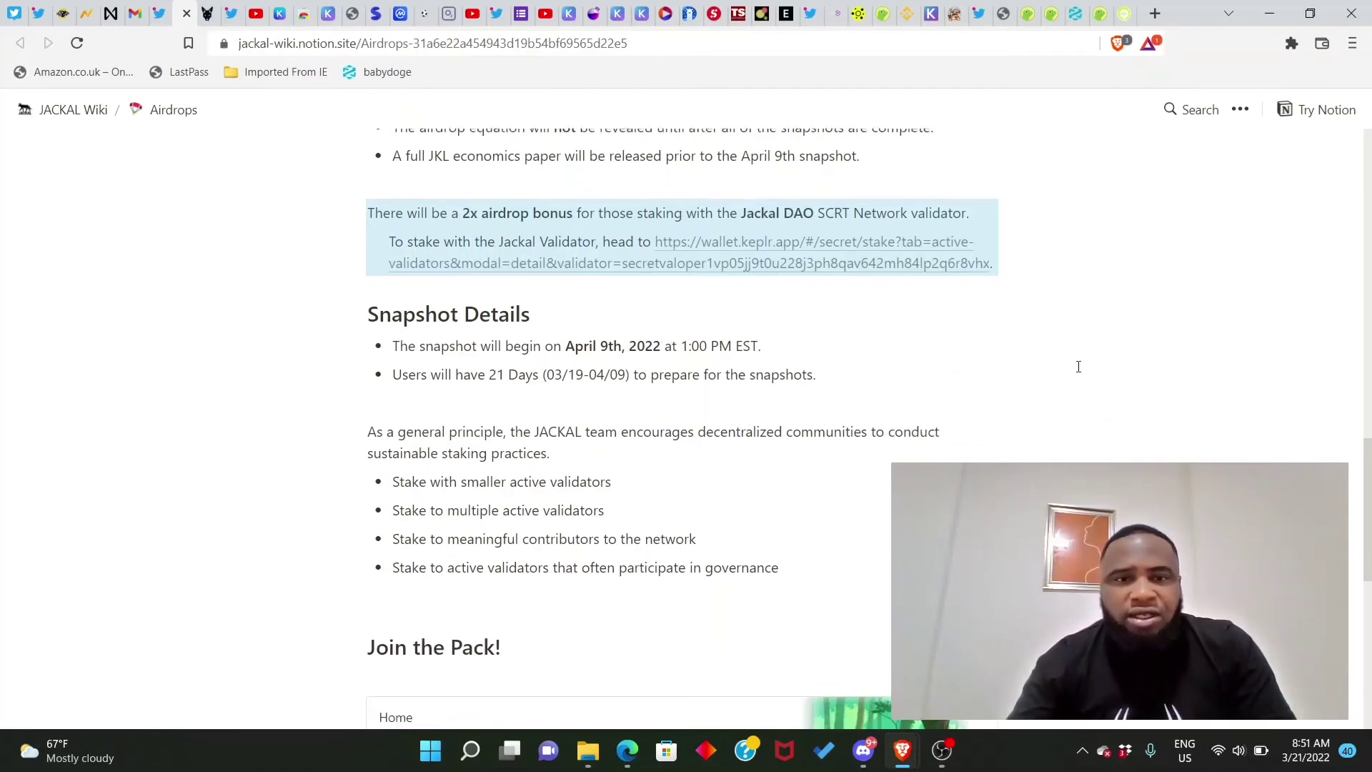
# - Return to the Keplr Secret Network staking page and look through the inactive validators for Jackal DAO
pyautogui.click(1078, 367)
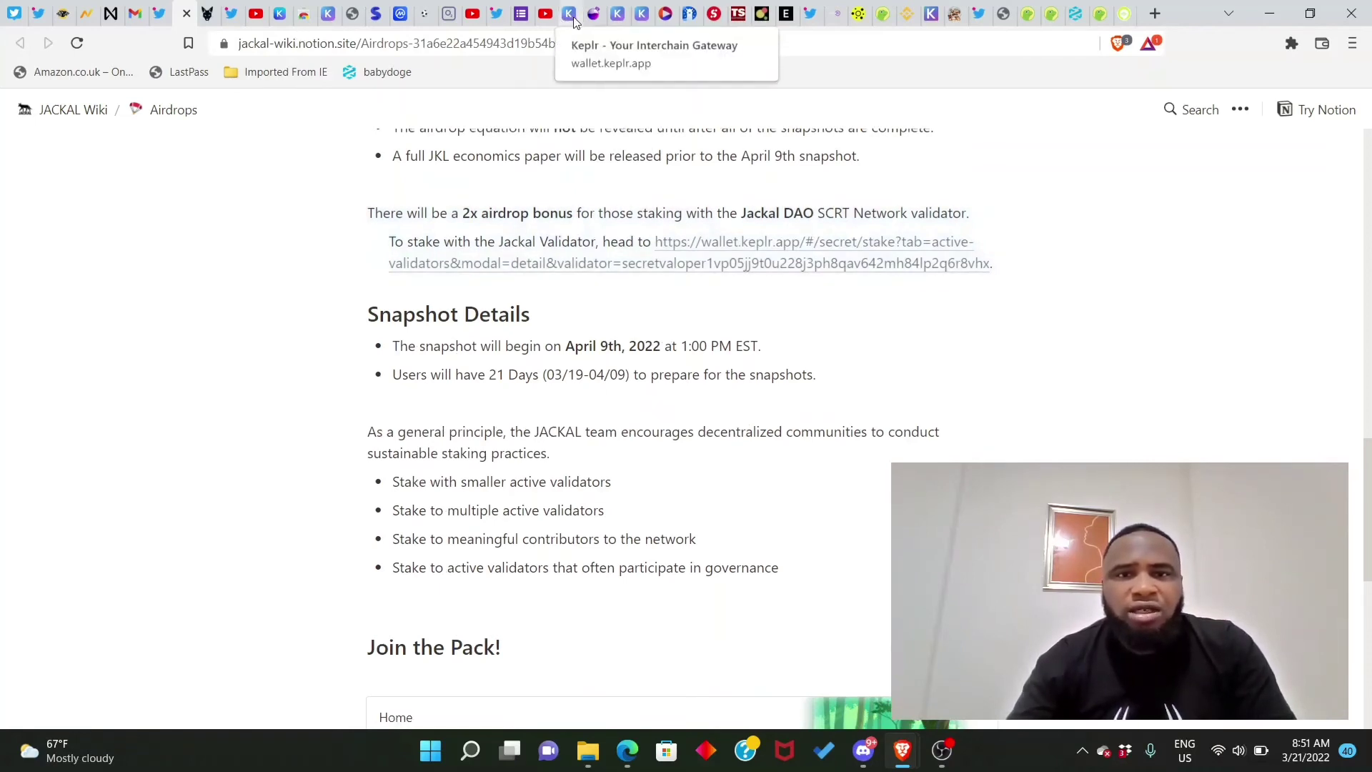
pyautogui.click(619, 14)
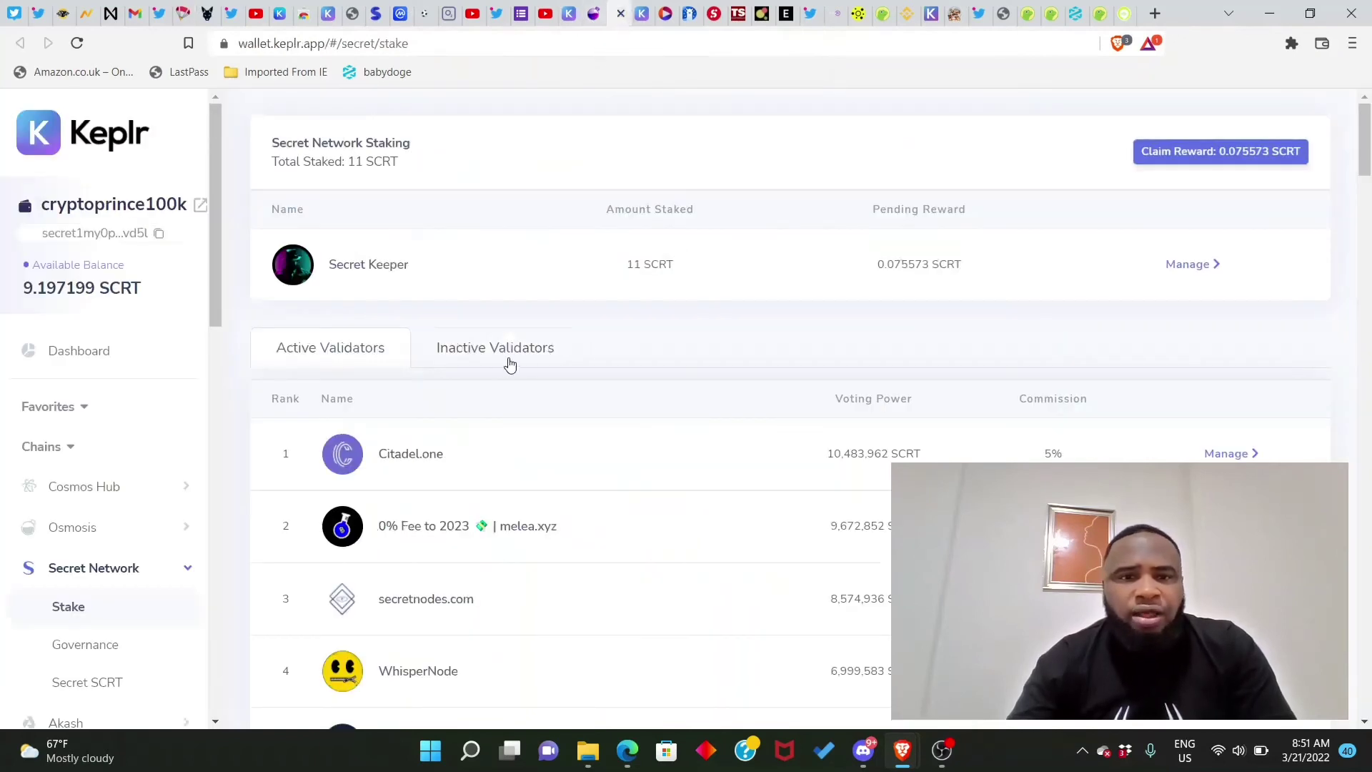
pyautogui.scroll(-1, 518, 362)
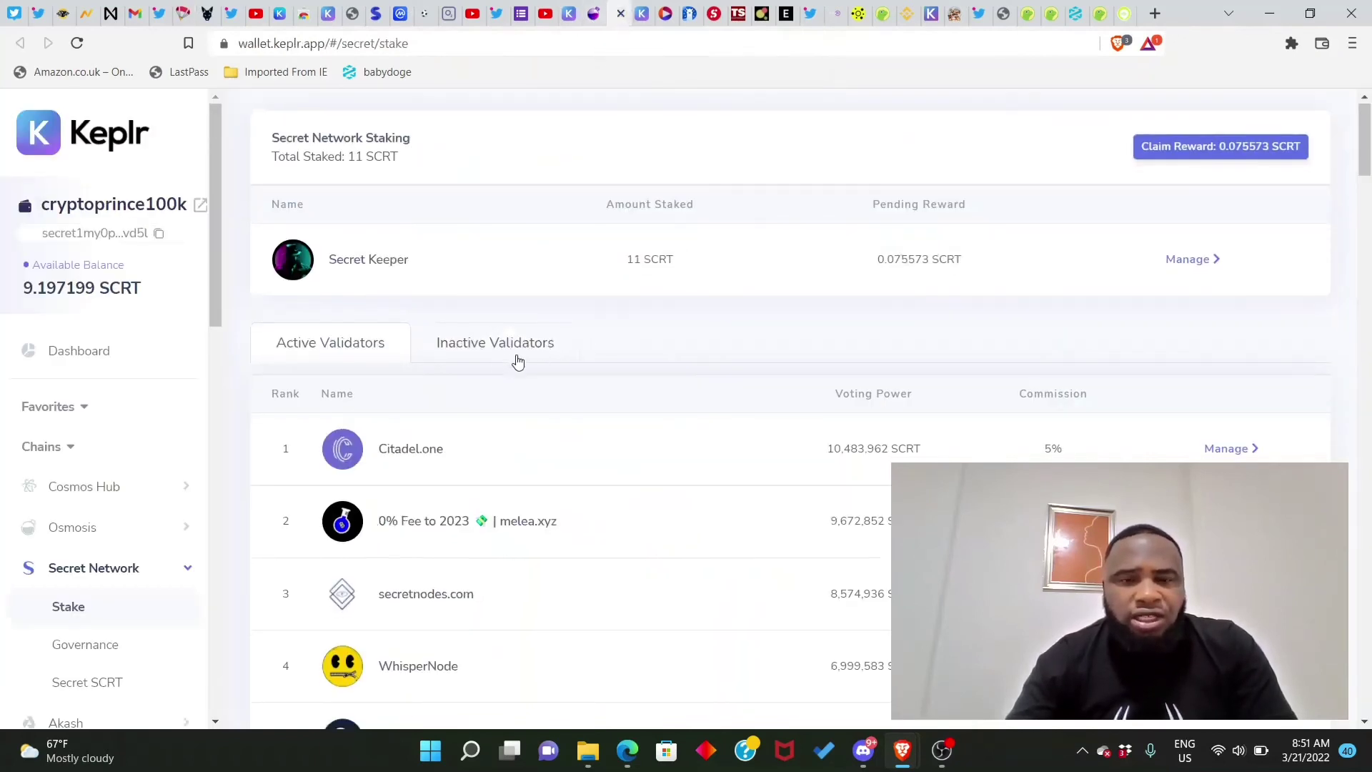
pyautogui.scroll(-3, 518, 363)
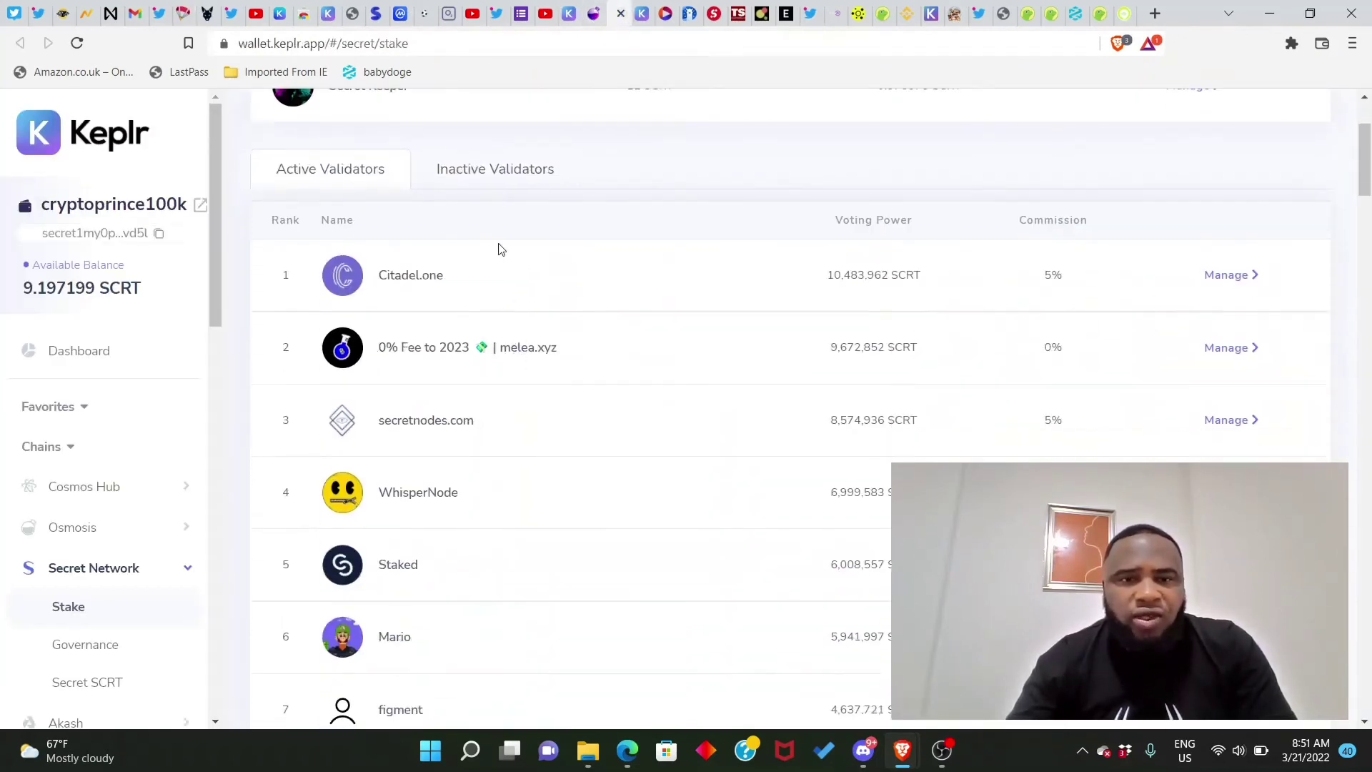
pyautogui.click(488, 172)
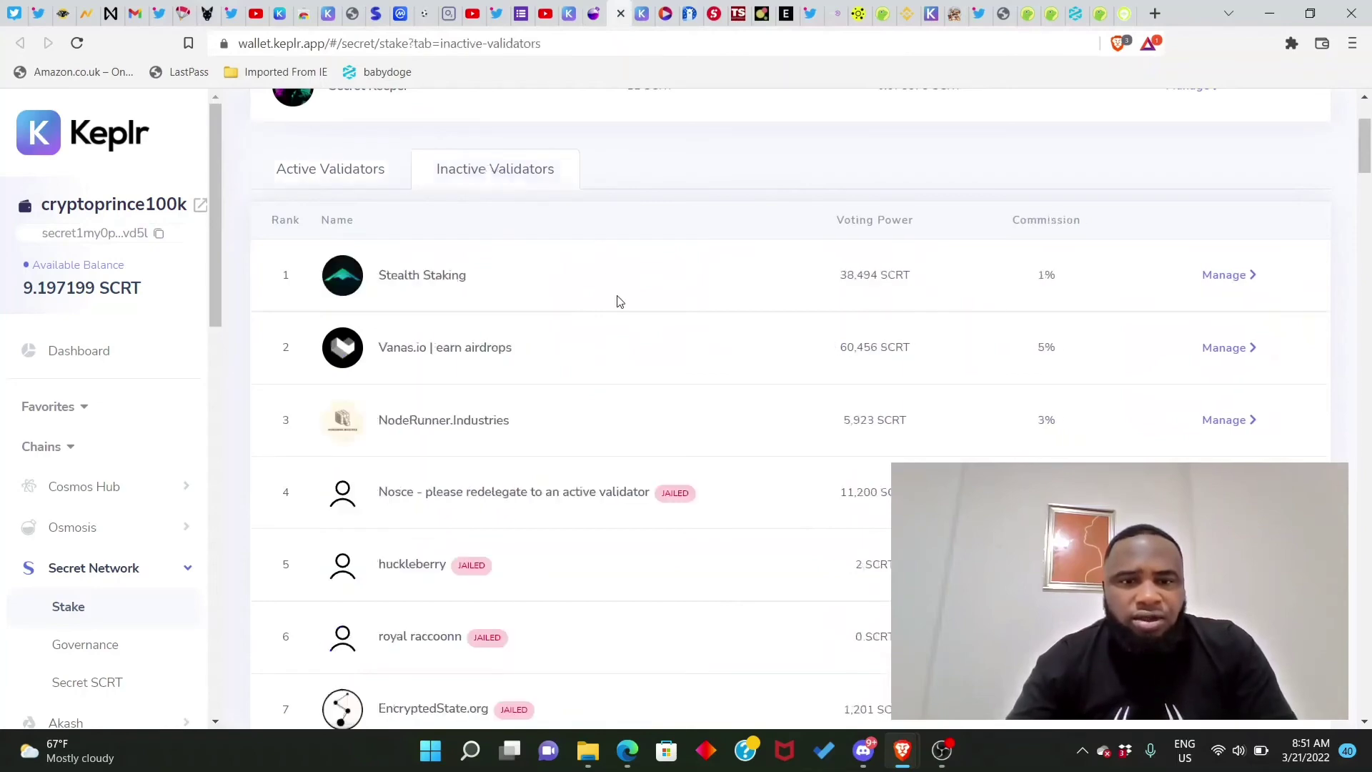
pyautogui.scroll(-3, 619, 301)
pyautogui.scroll(-4, 619, 301)
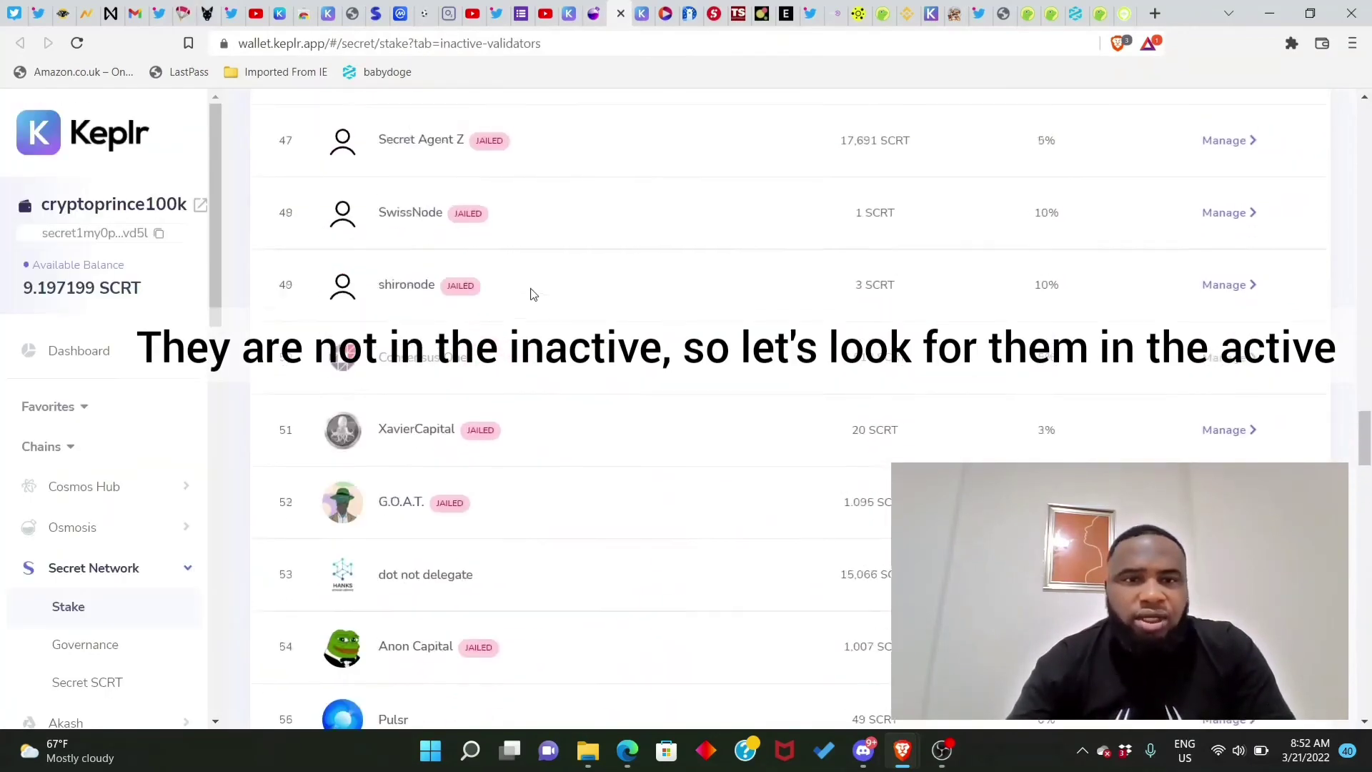
pyautogui.scroll(20, 530, 294)
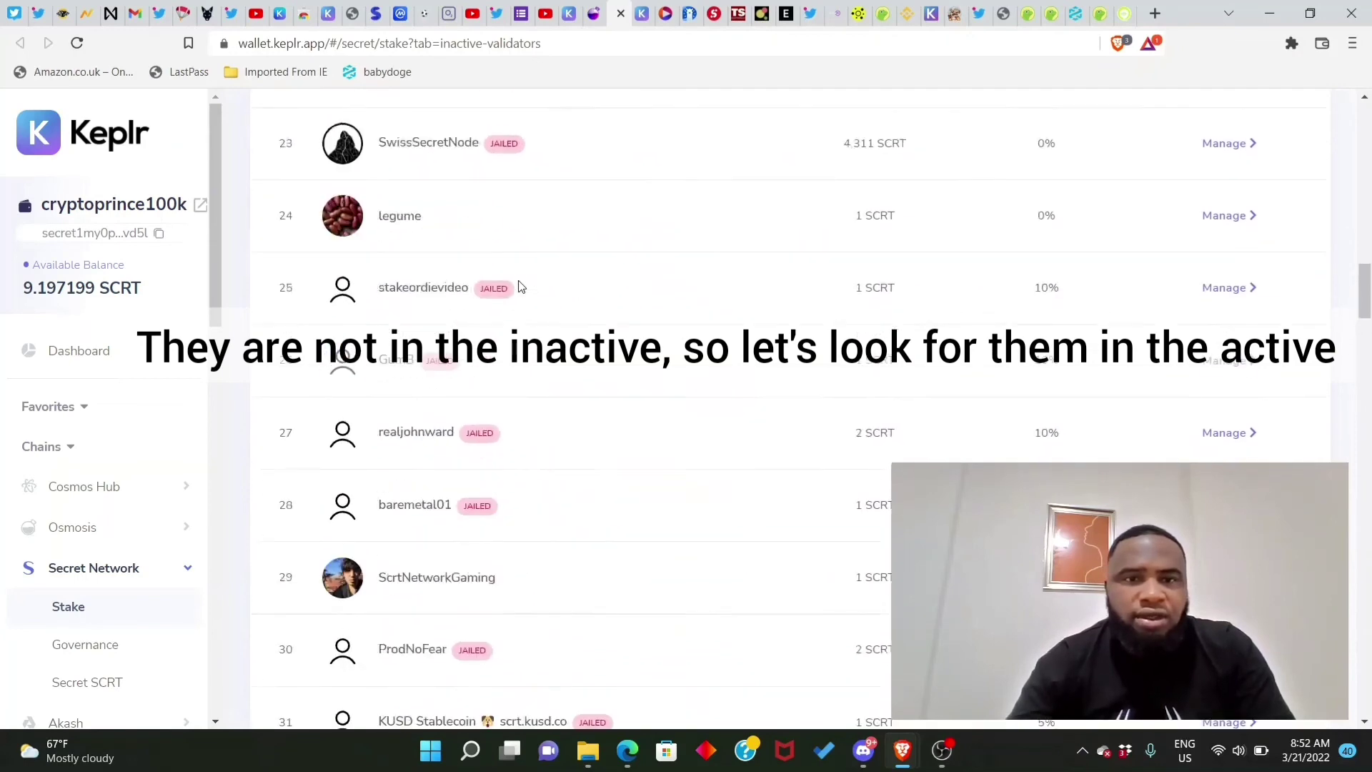
pyautogui.scroll(5, 520, 285)
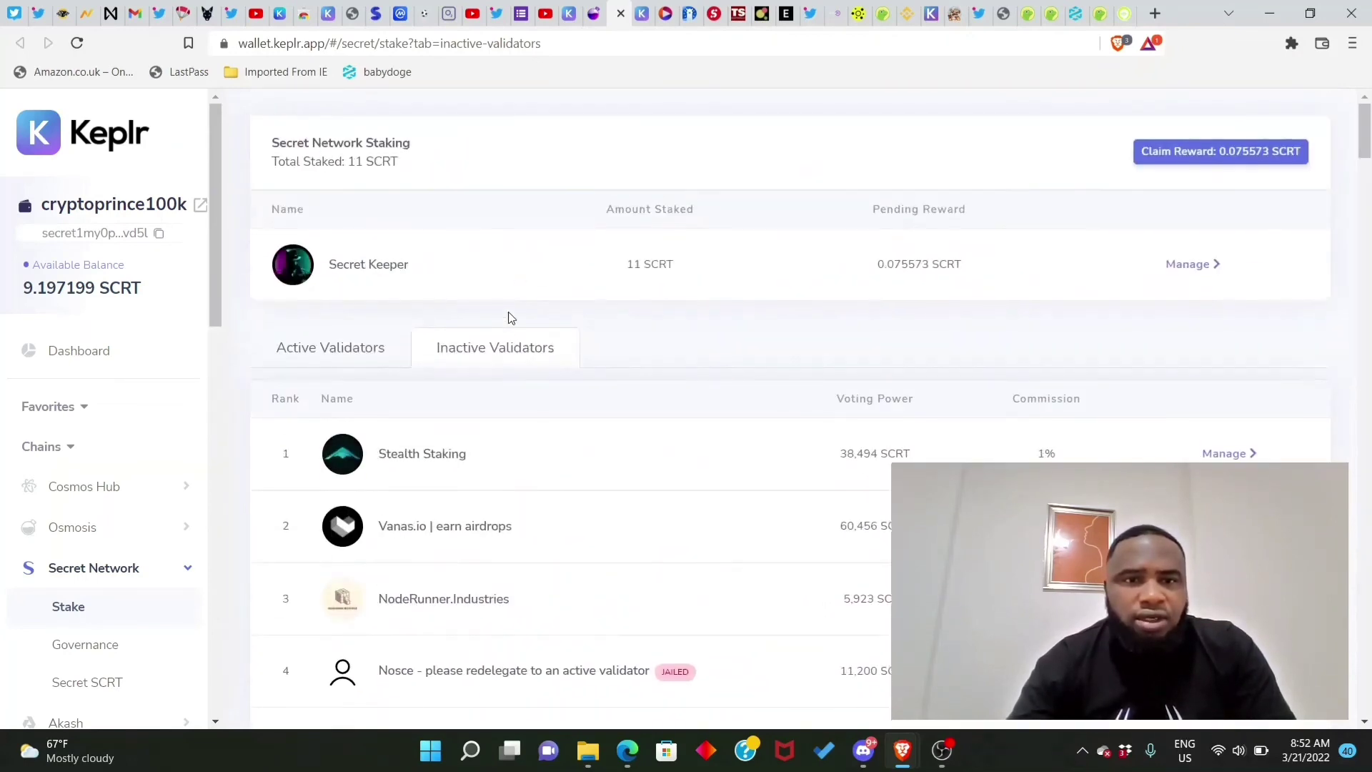
# - Find Jackal DAO among the active validators and open its delegation form
pyautogui.click(353, 349)
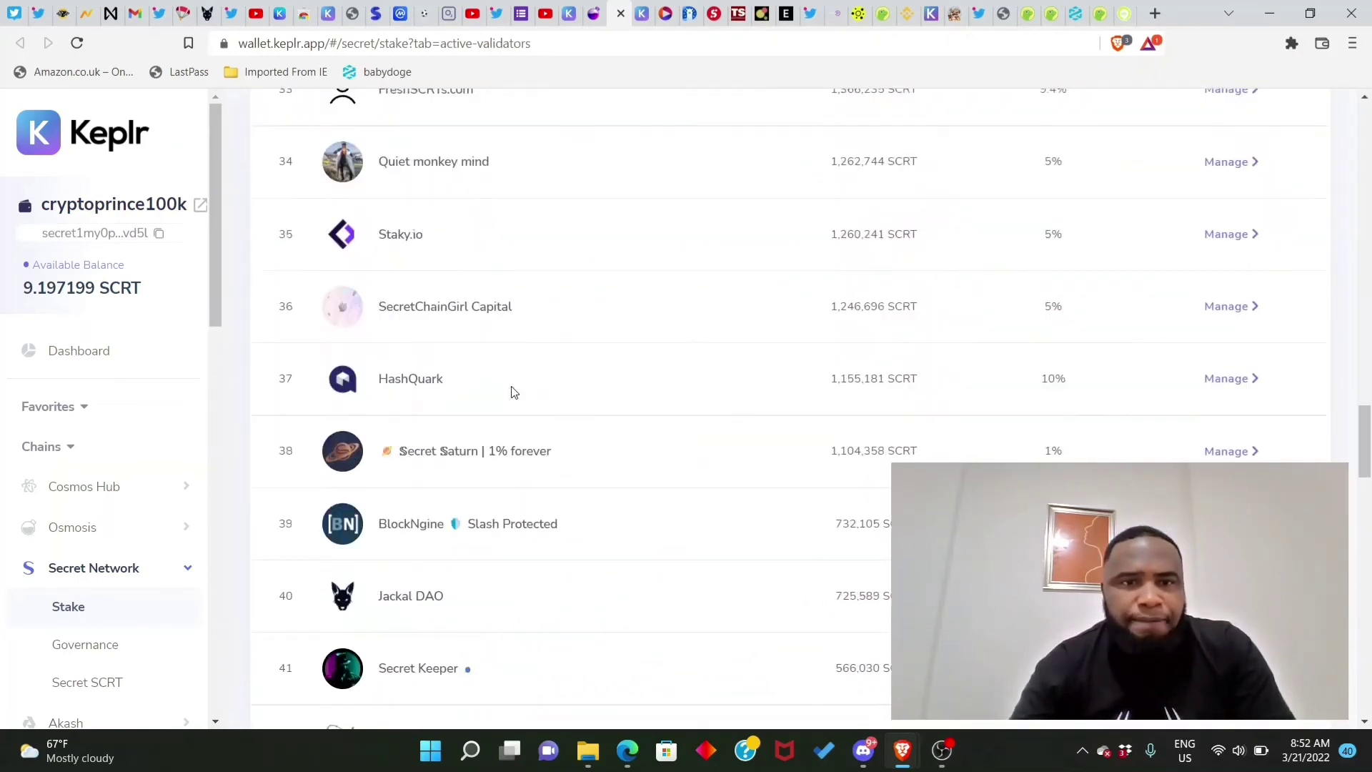
pyautogui.scroll(-2, 512, 393)
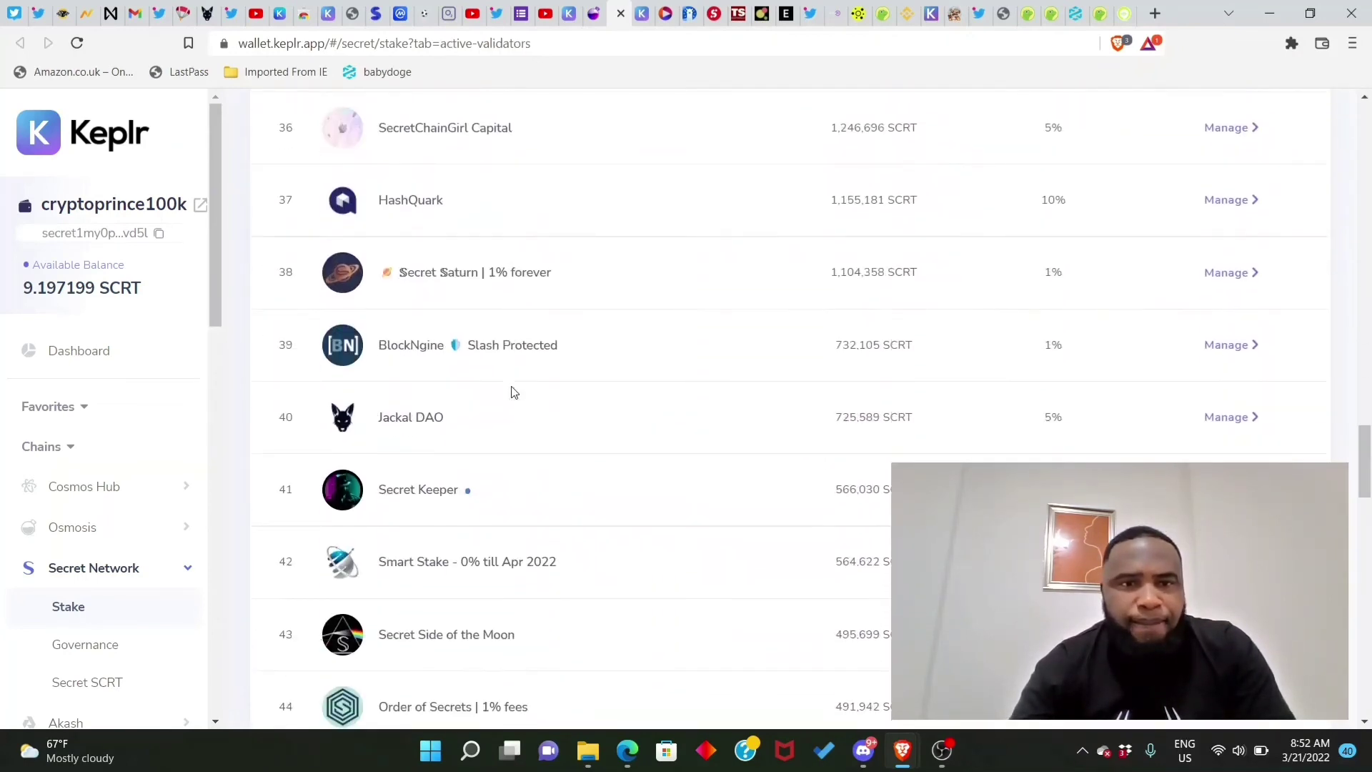
pyautogui.scroll(-5, 512, 393)
pyautogui.scroll(2, 512, 253)
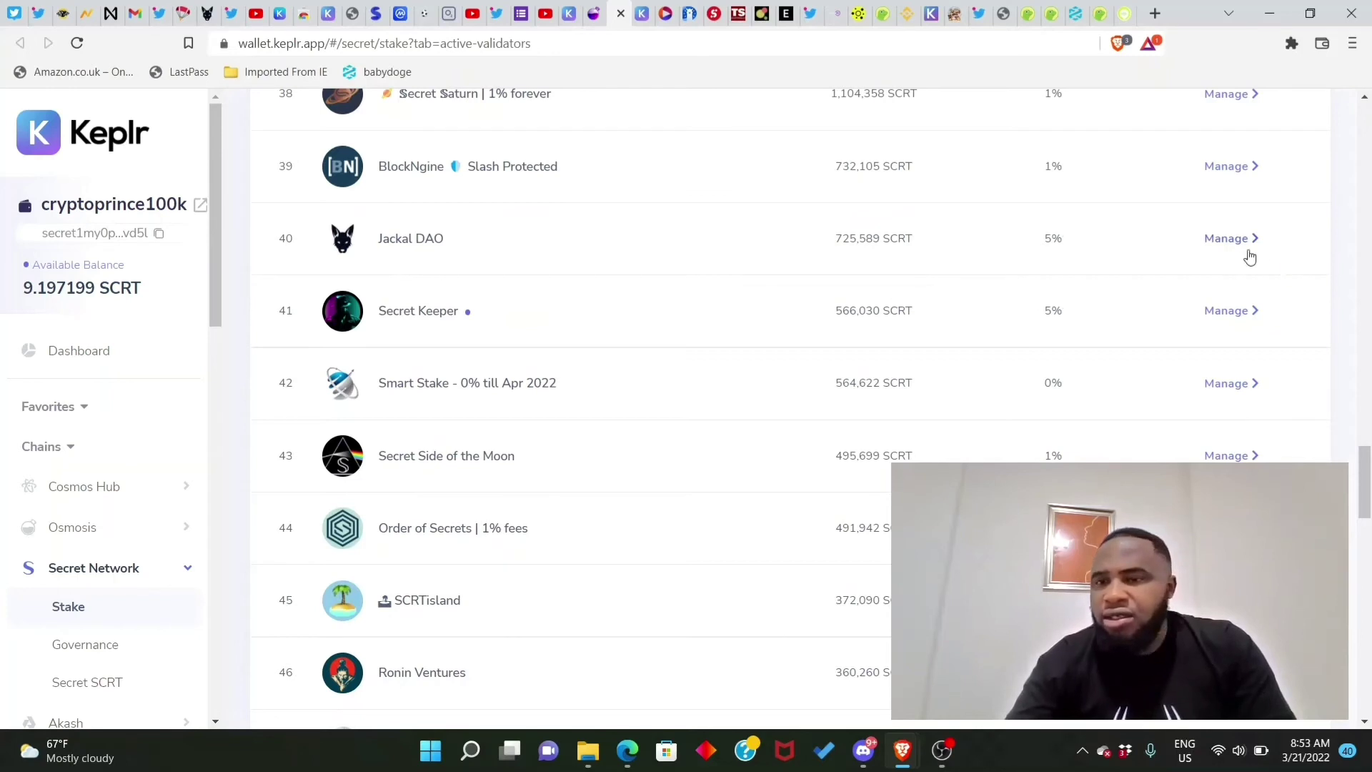
pyautogui.scroll(-1, 1213, 256)
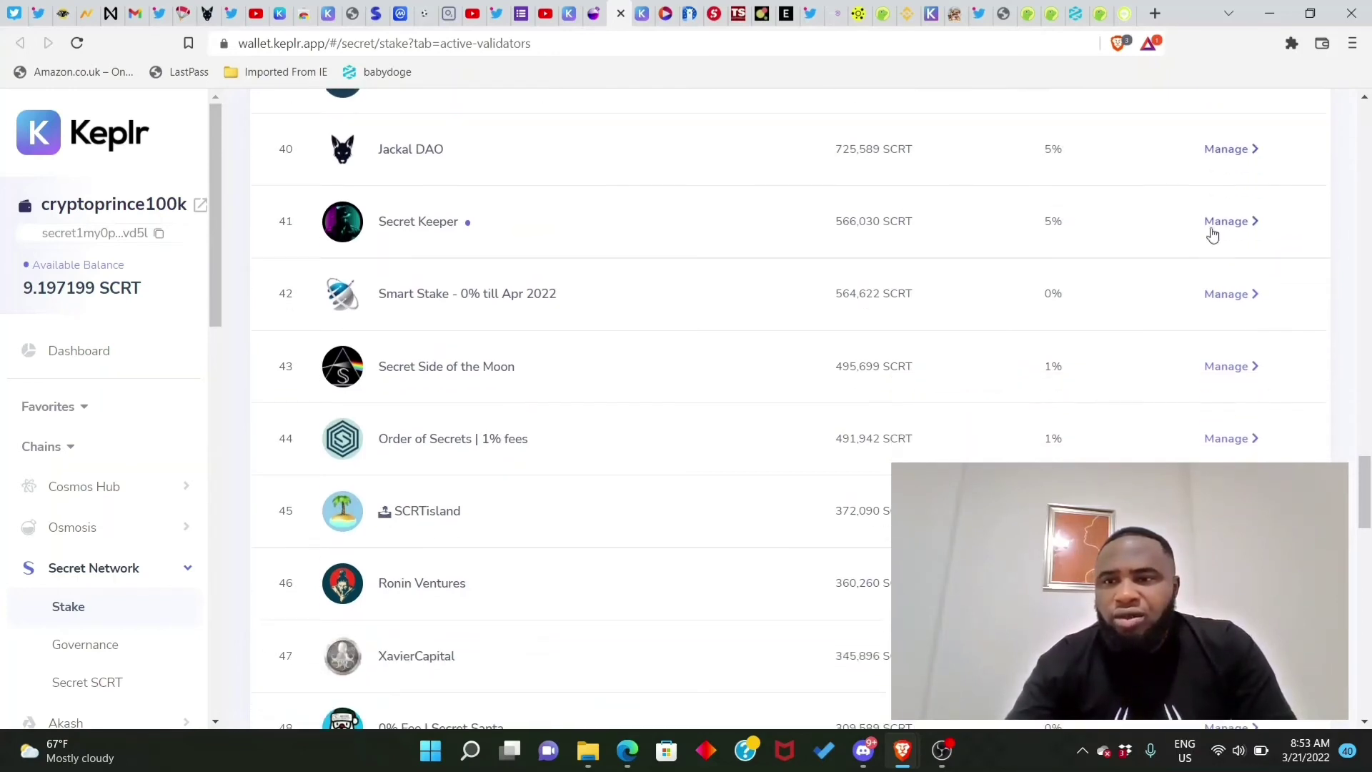
pyautogui.click(1228, 150)
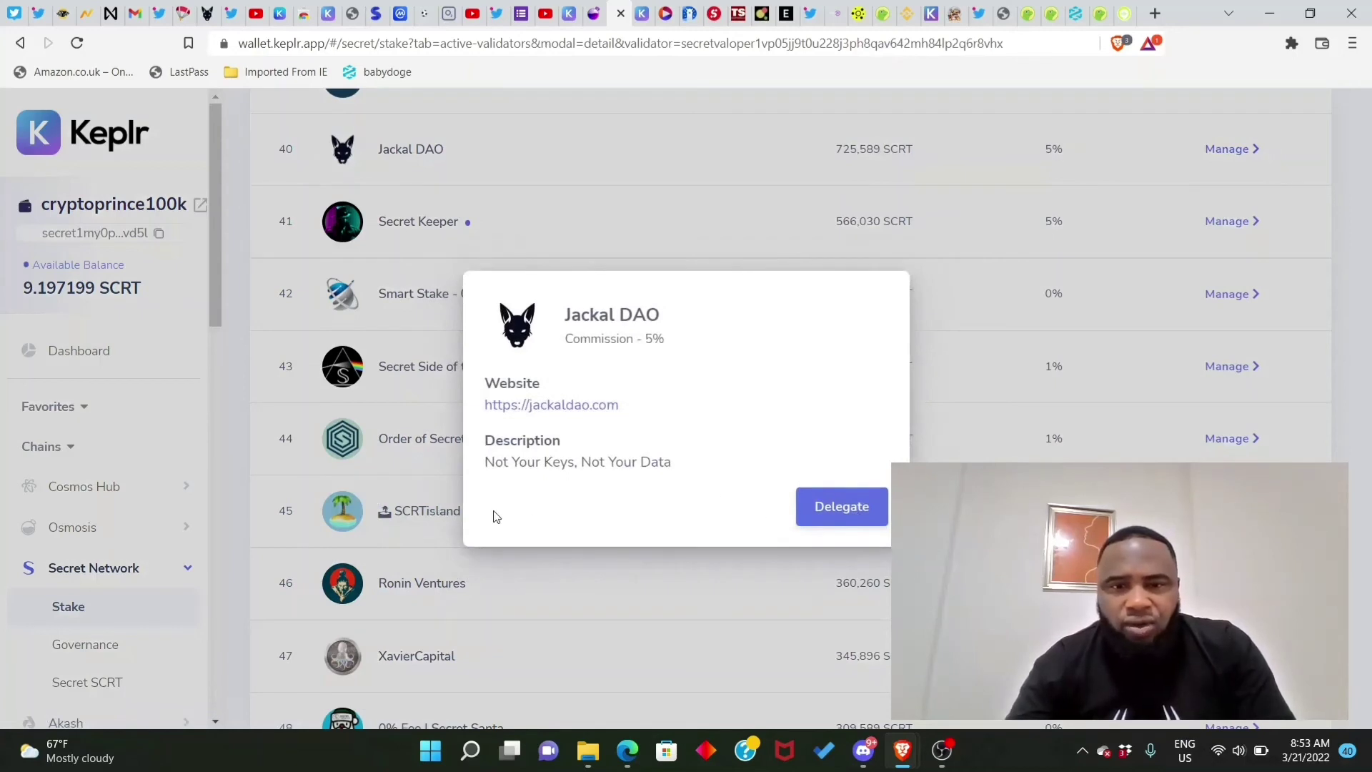
pyautogui.click(842, 508)
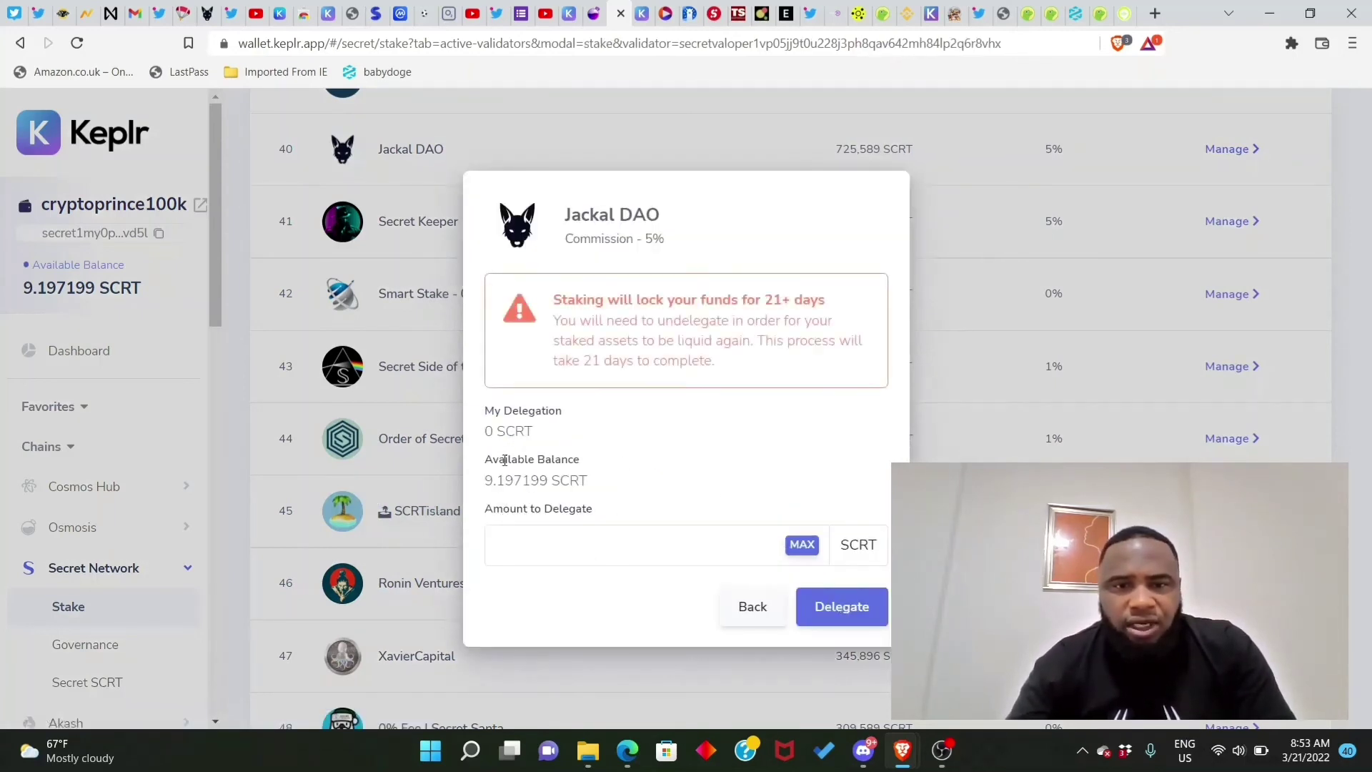
# - Set the amount to delegate to Jackal DAO to 9 SCRT, leaving the rest of the balance for fees
pyautogui.click(802, 547)
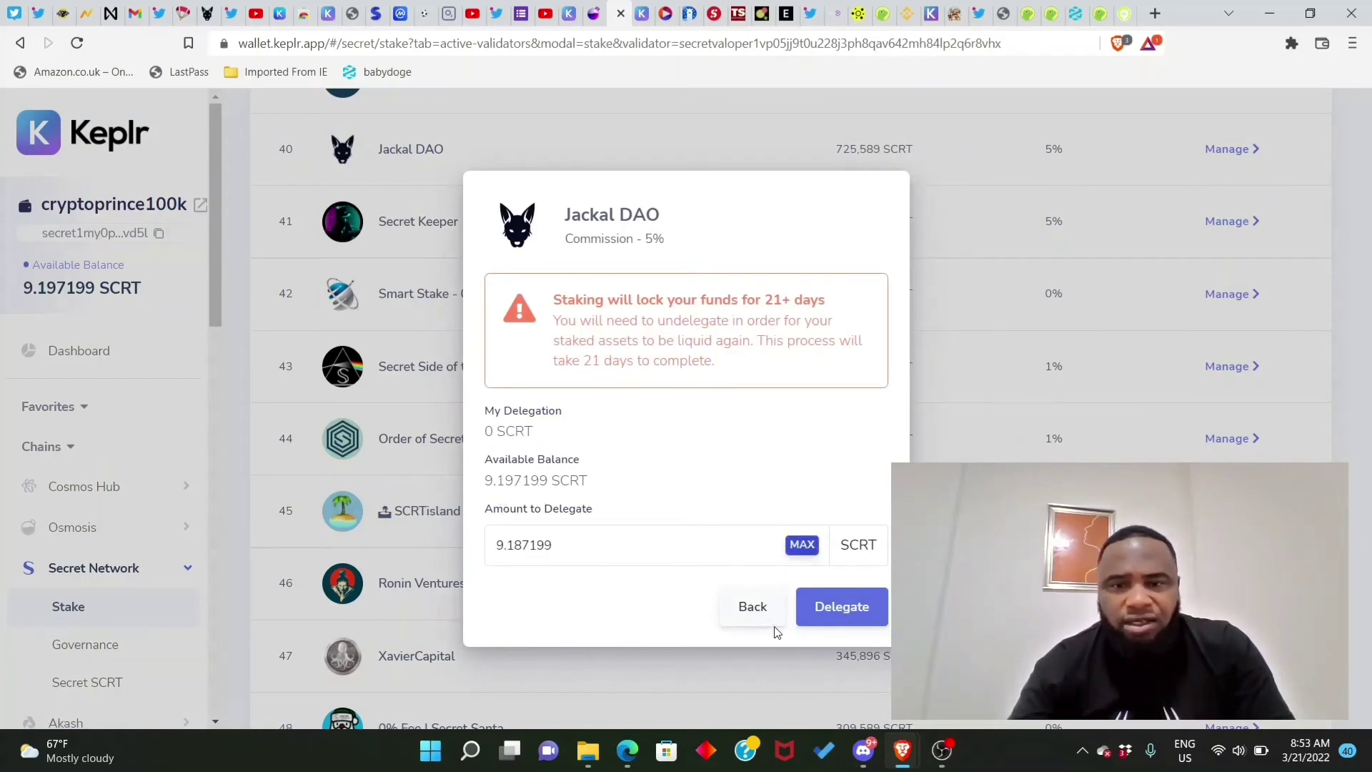
pyautogui.click(576, 545)
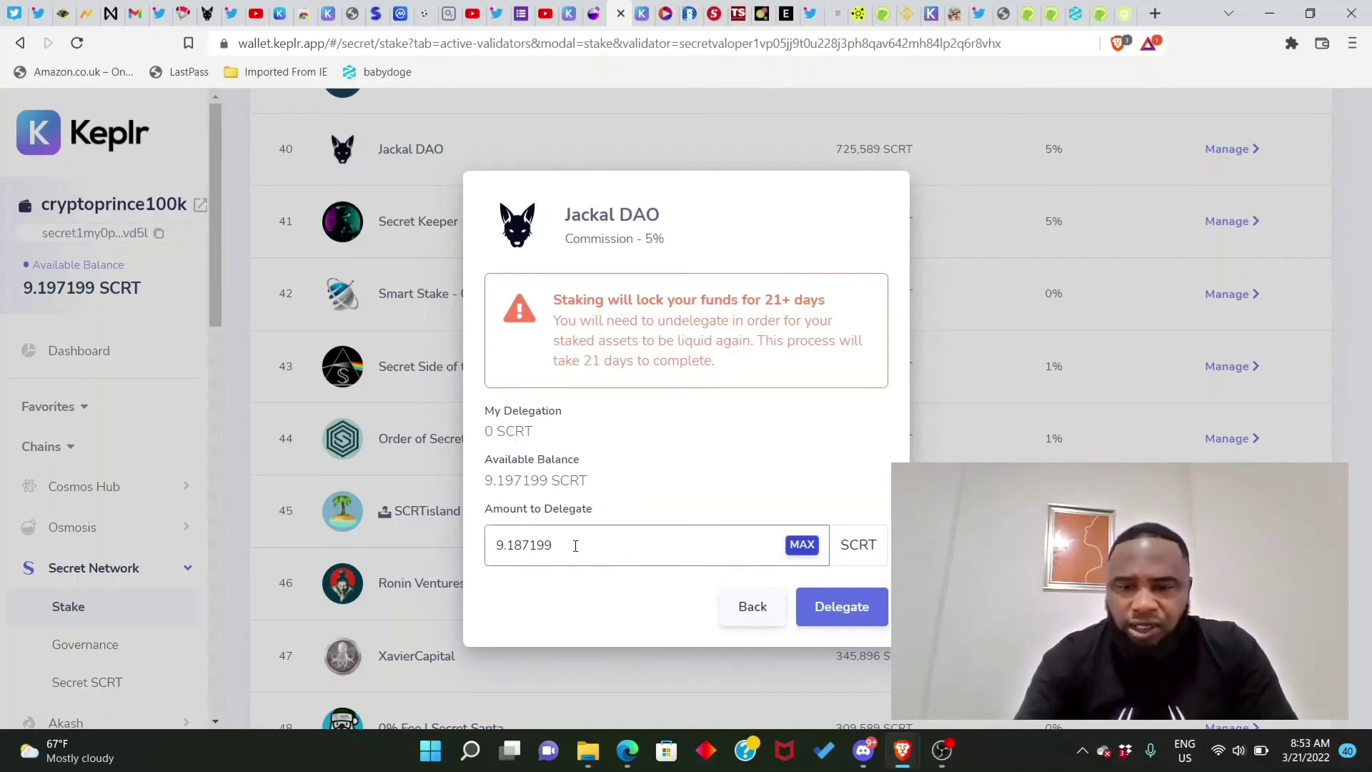
pyautogui.press('BackSpace')
pyautogui.press('BackSpace')
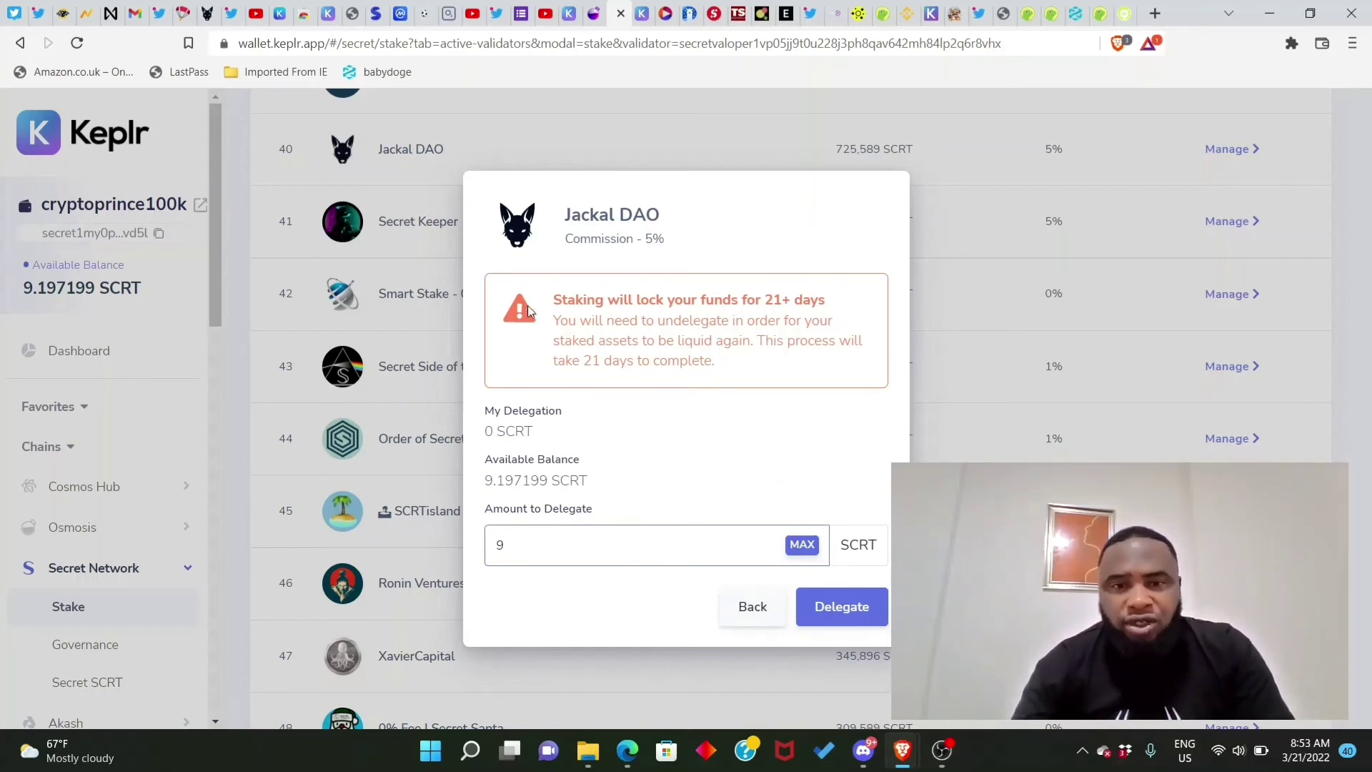
# - Read the staking lock-up warning, then submit the Jackal DAO delegation and approve the transaction with the Average fee
pyautogui.moveTo(554, 301); pyautogui.dragTo(827, 364)
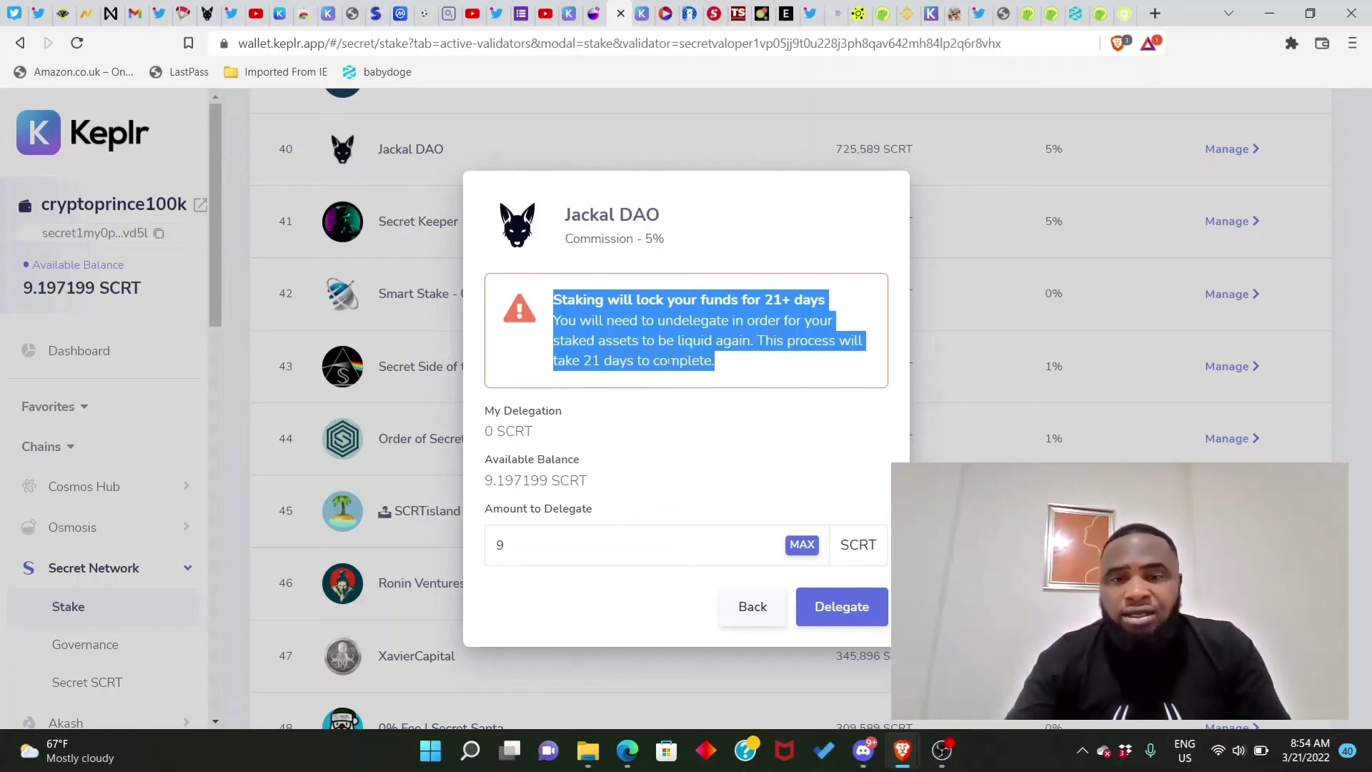
pyautogui.click(677, 412)
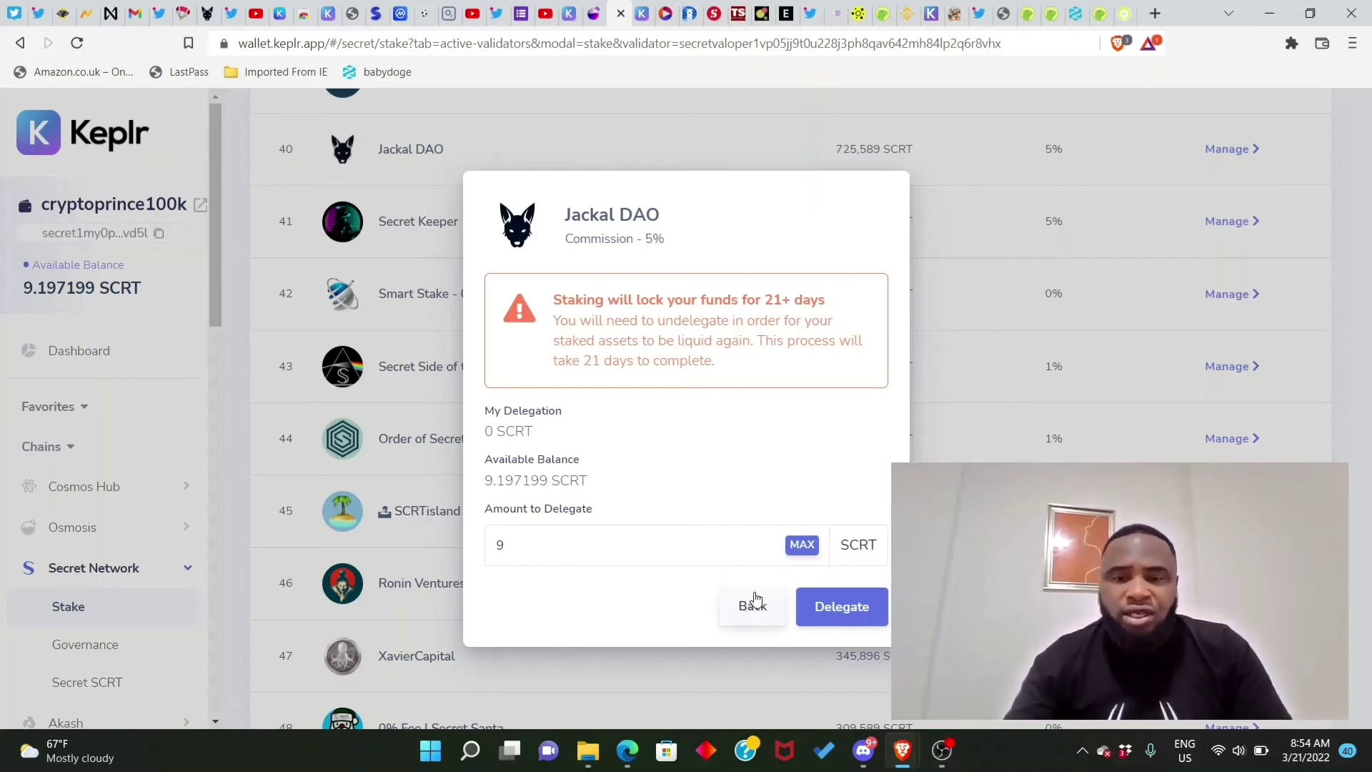
pyautogui.click(849, 613)
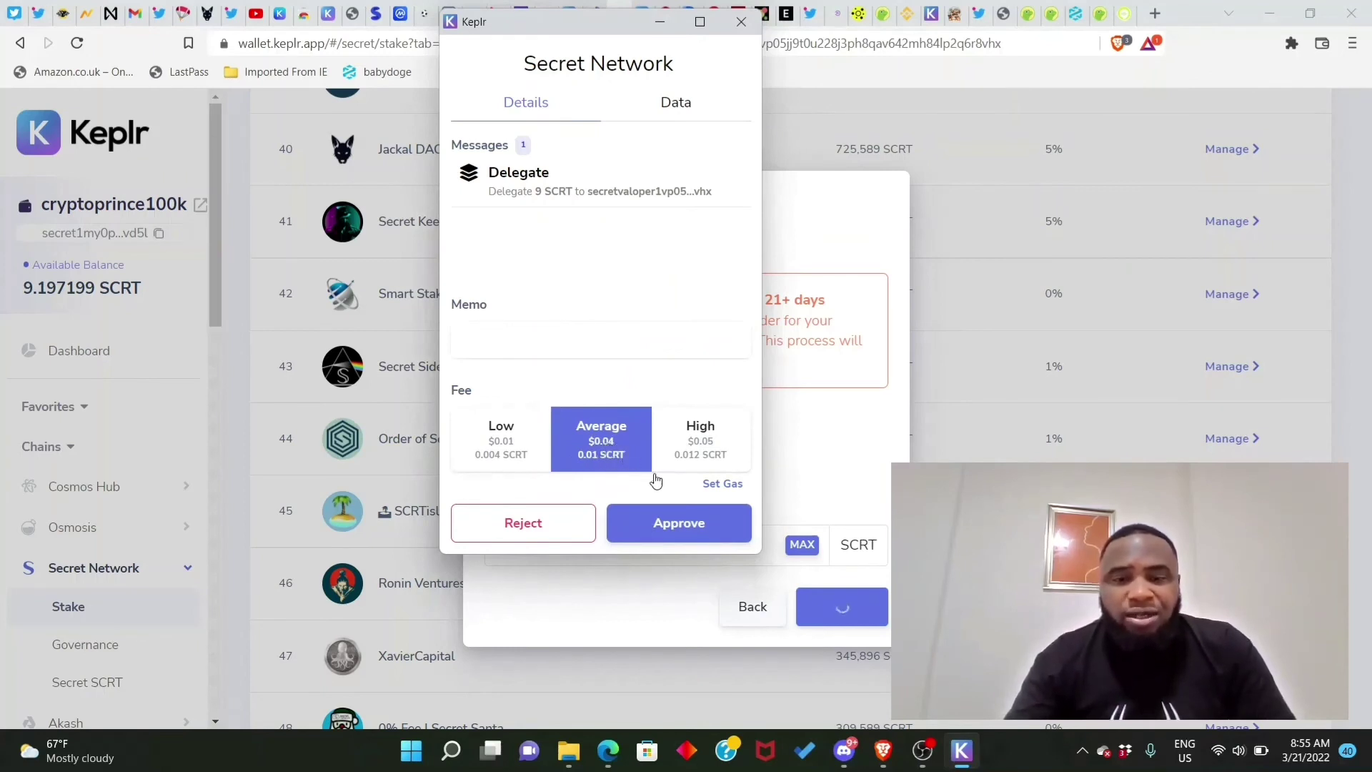
pyautogui.click(701, 527)
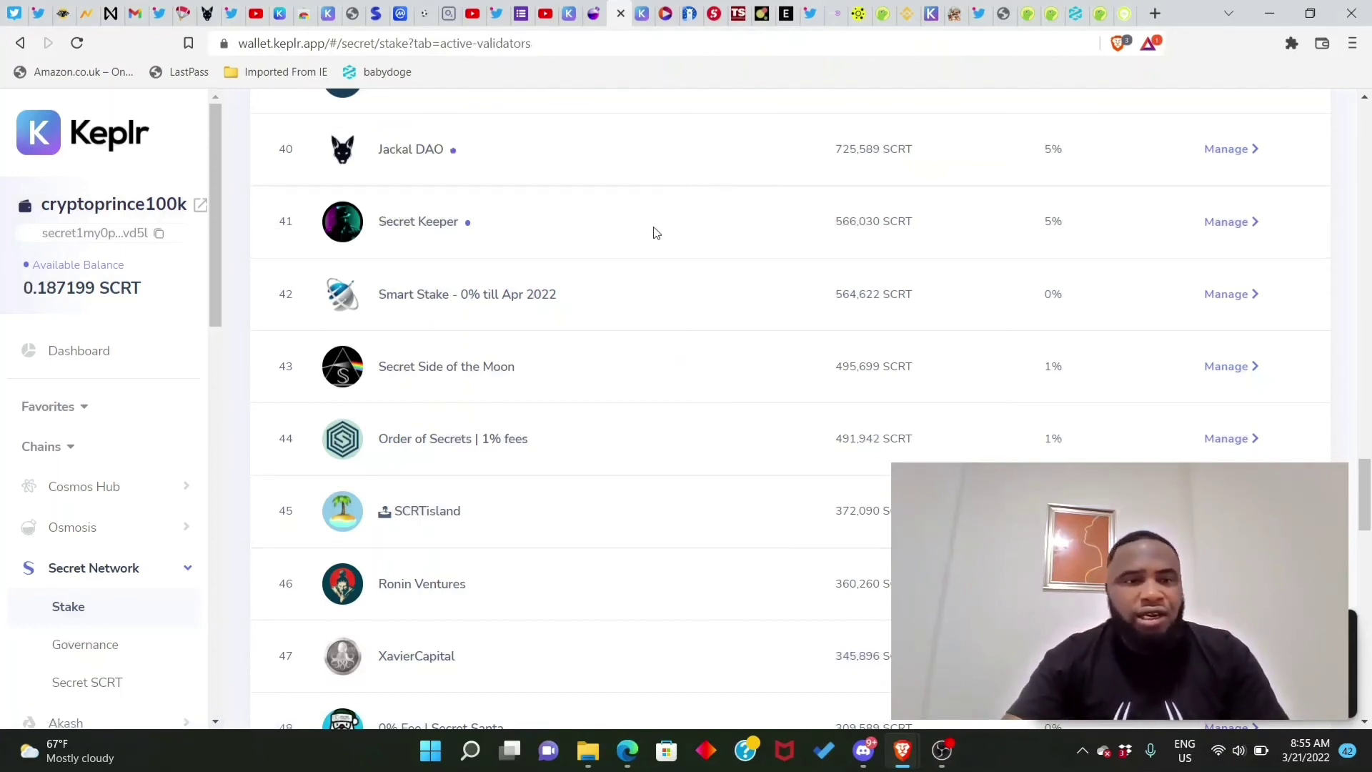
# - Review the amount staked and the pending reward for Jackal DAO in the Secret Network Staking overview
pyautogui.scroll(20, 523, 233)
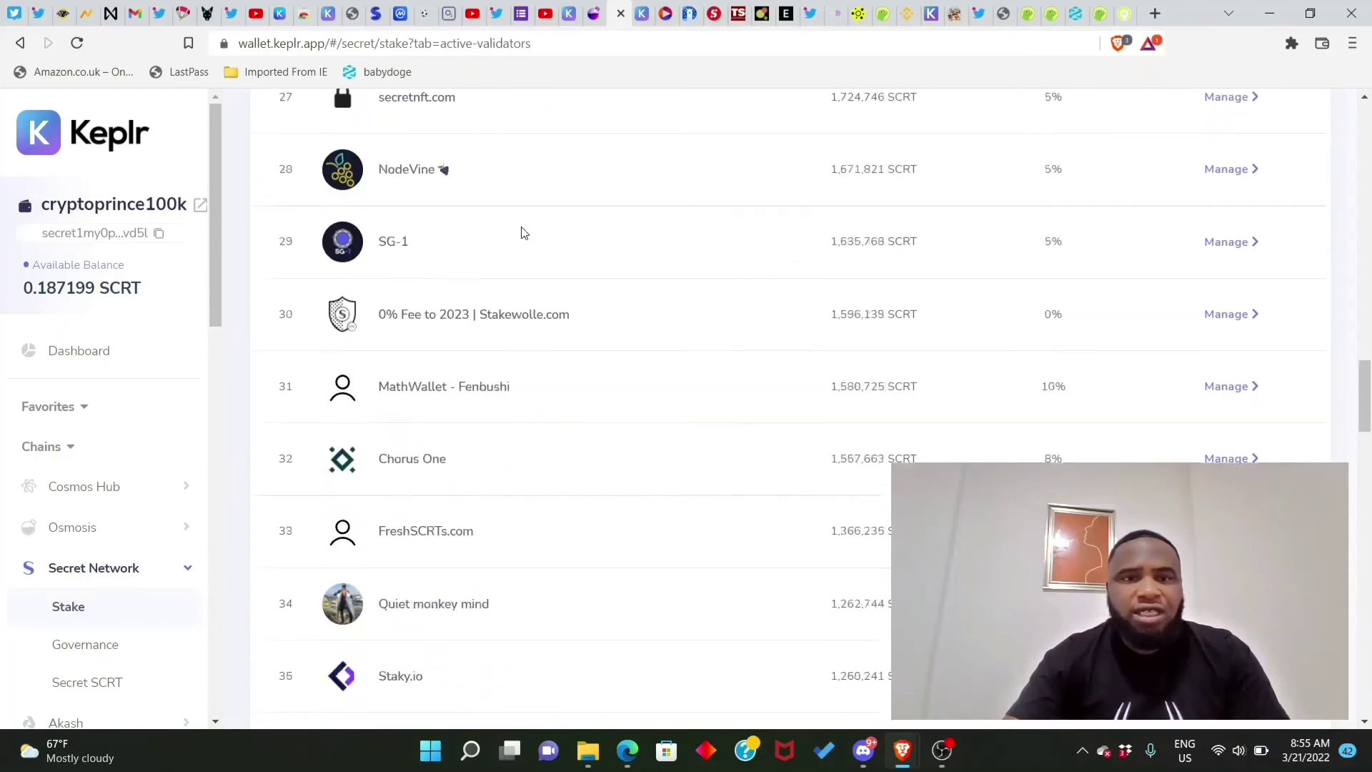
pyautogui.scroll(20, 523, 233)
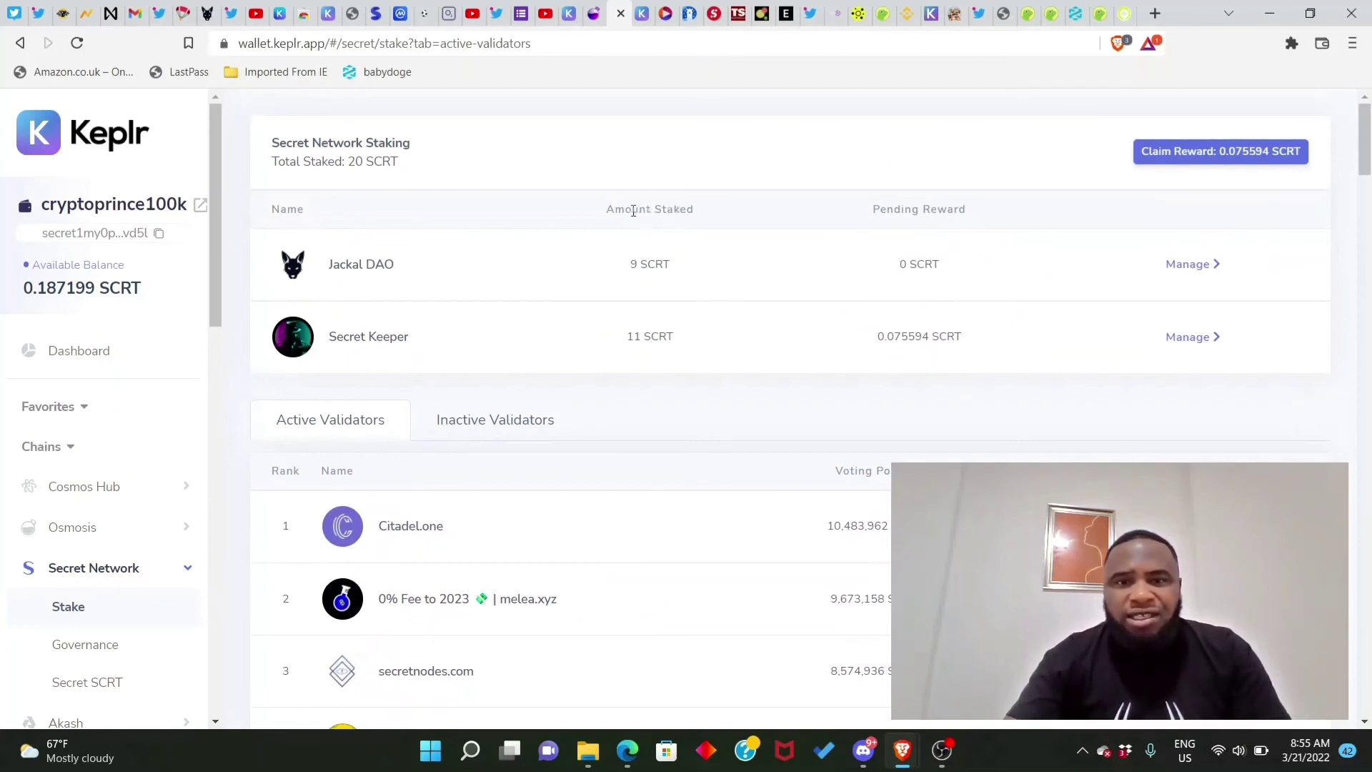
pyautogui.moveTo(606, 210); pyautogui.dragTo(728, 221)
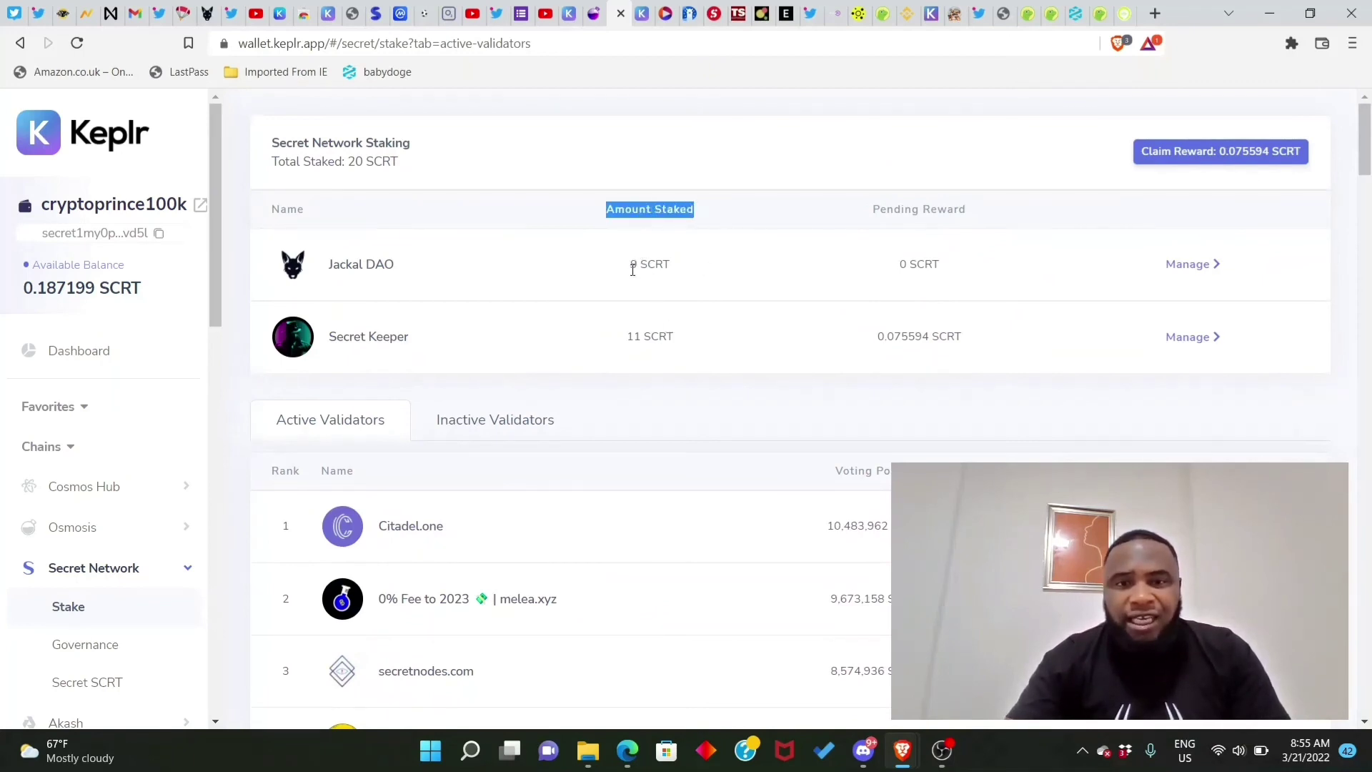
pyautogui.moveTo(631, 269); pyautogui.dragTo(720, 270)
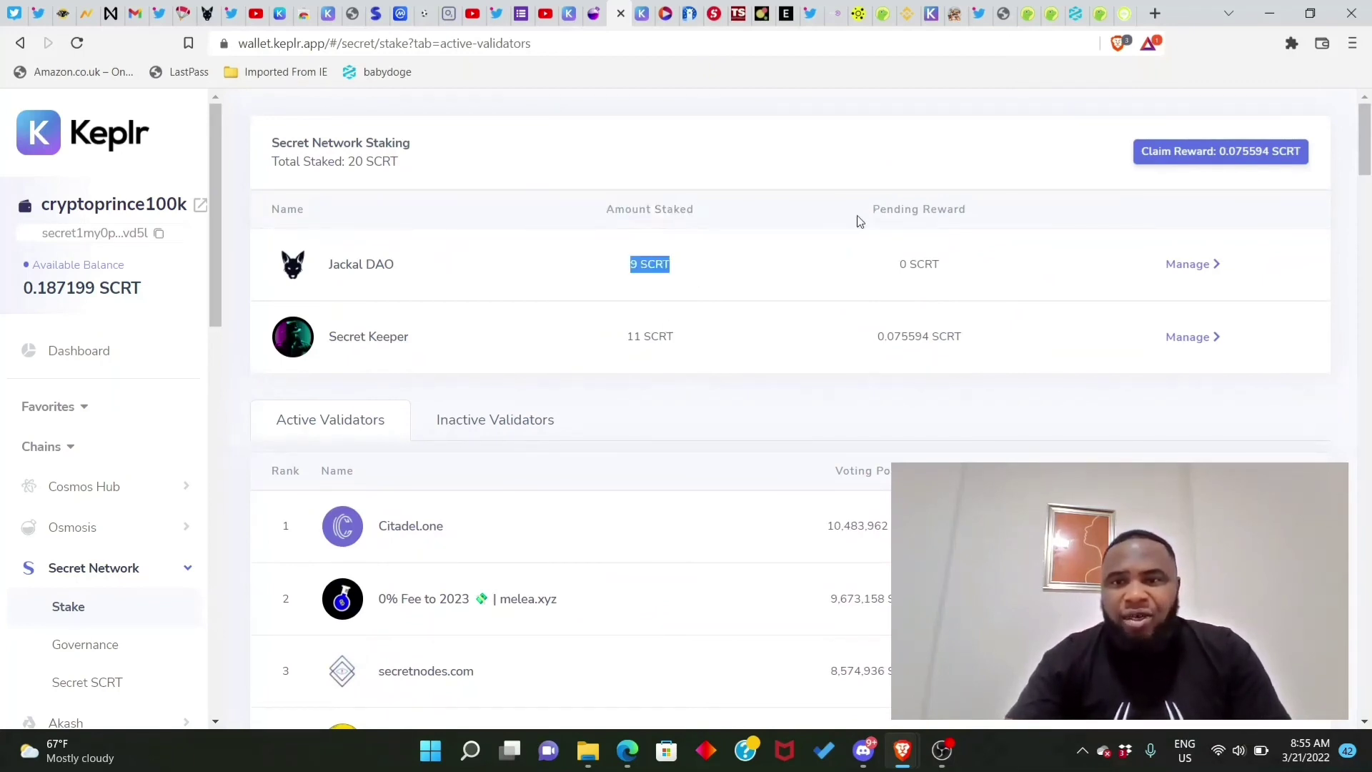
pyautogui.moveTo(869, 209); pyautogui.dragTo(968, 236)
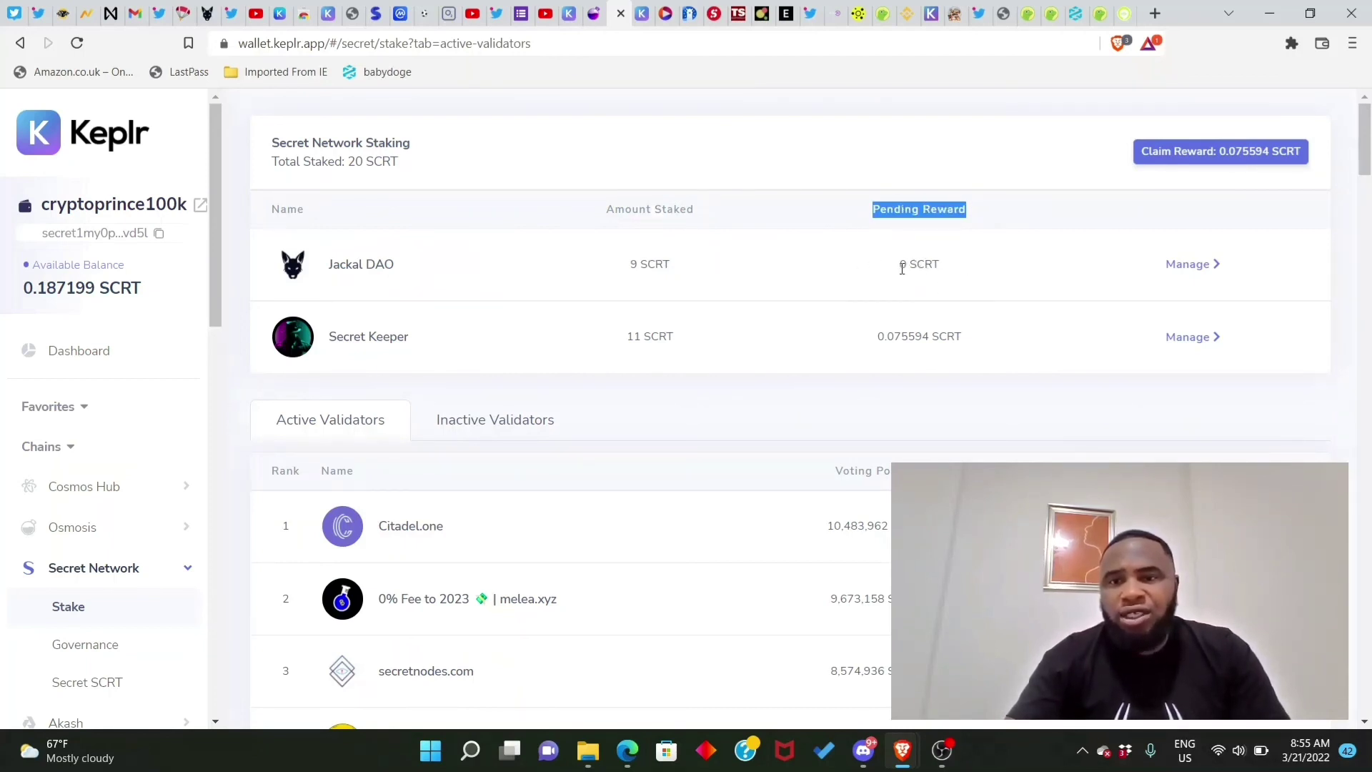
pyautogui.moveTo(898, 266); pyautogui.dragTo(947, 264)
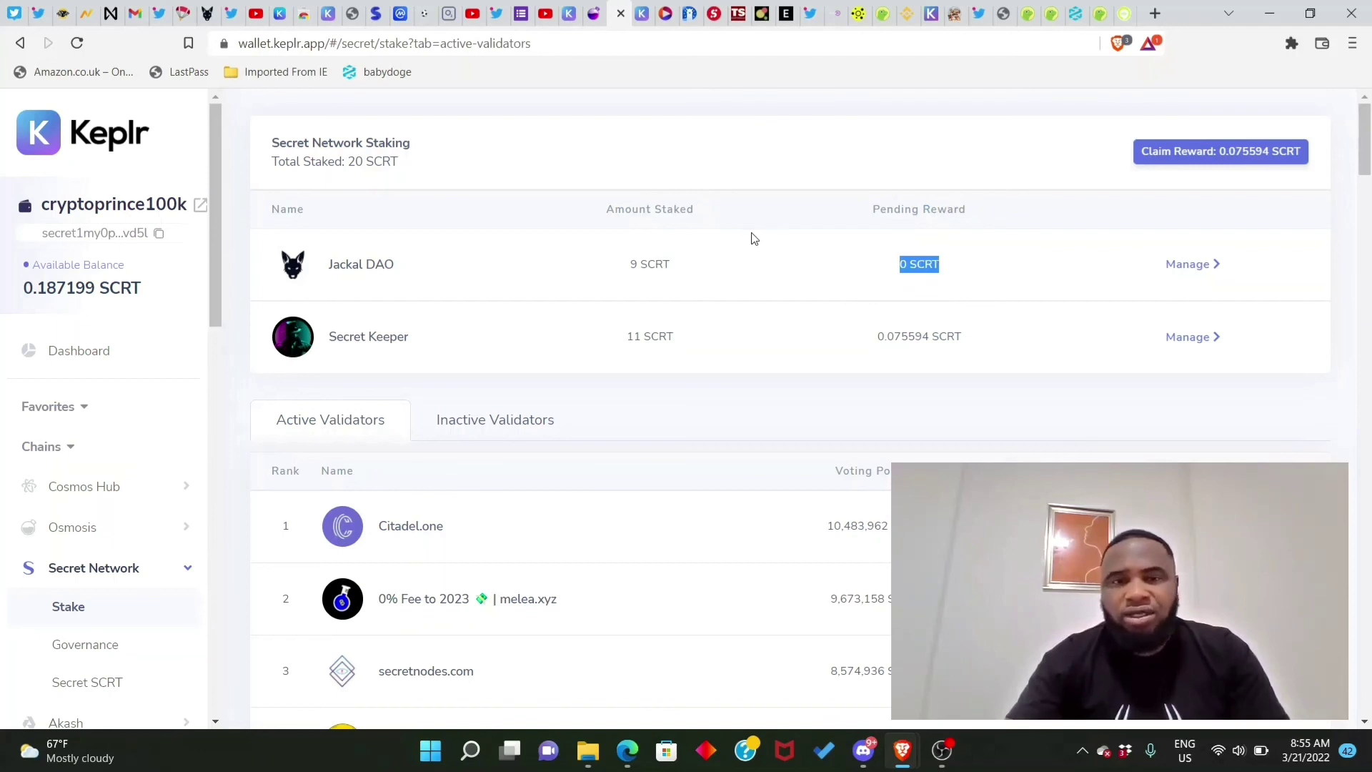
pyautogui.click(537, 232)
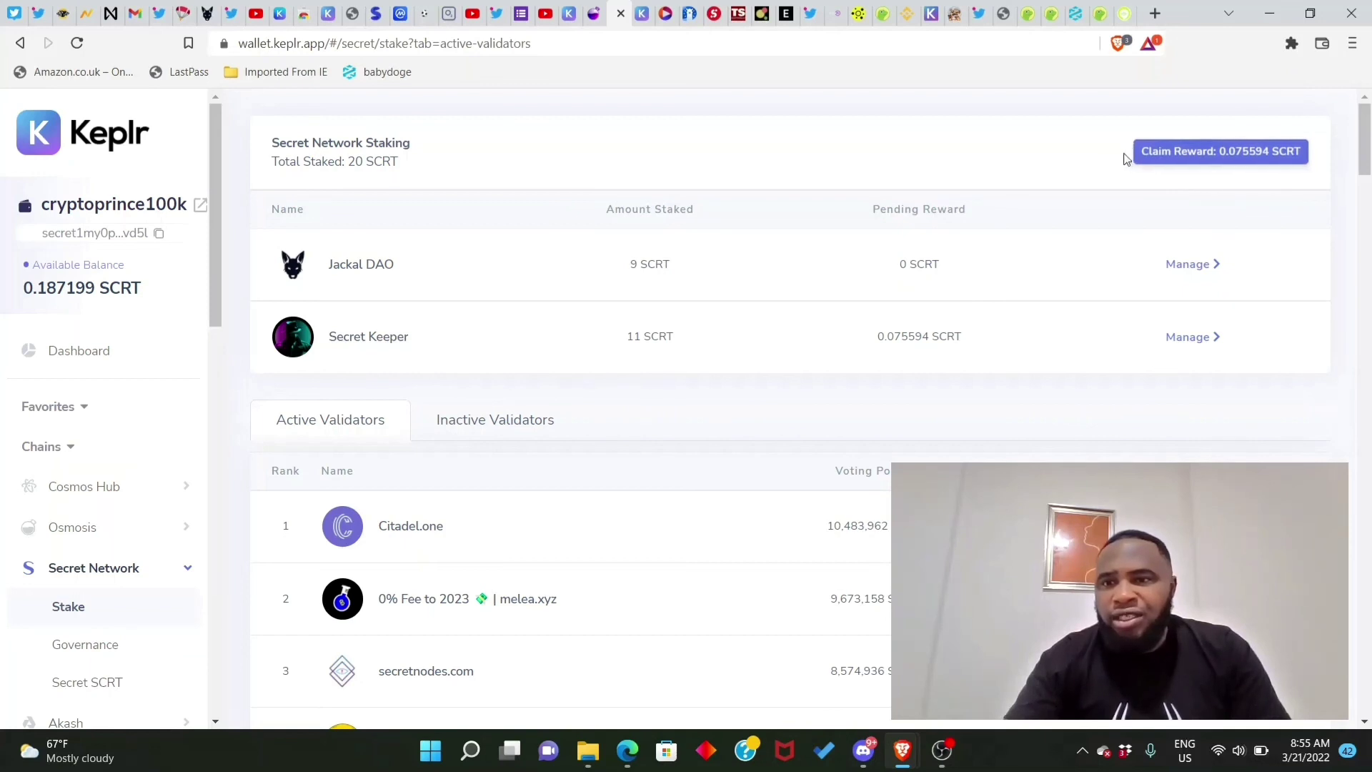
# - Check the available, staked and pending reward amounts in the Keplr extension, and review the Secret Keeper delegation on the staking page
pyautogui.click(1244, 166)
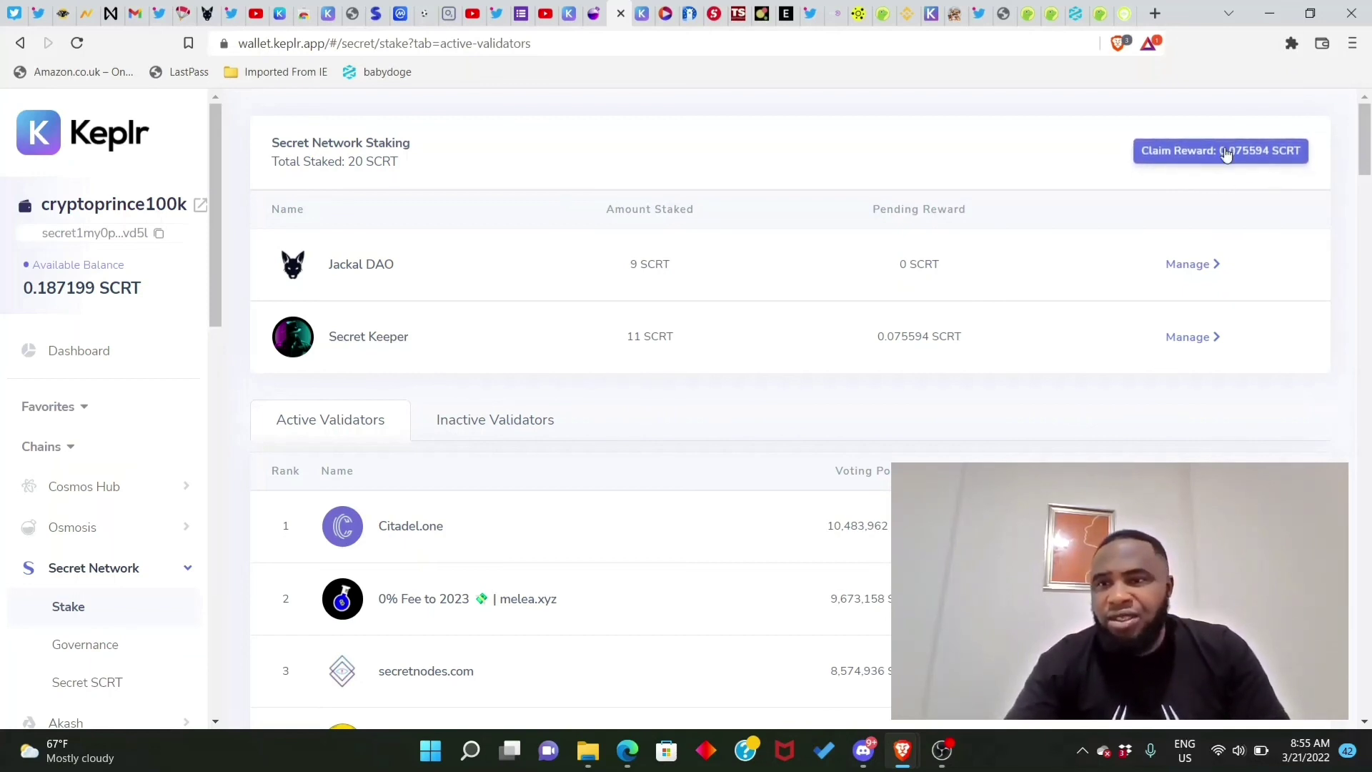
pyautogui.click(1292, 43)
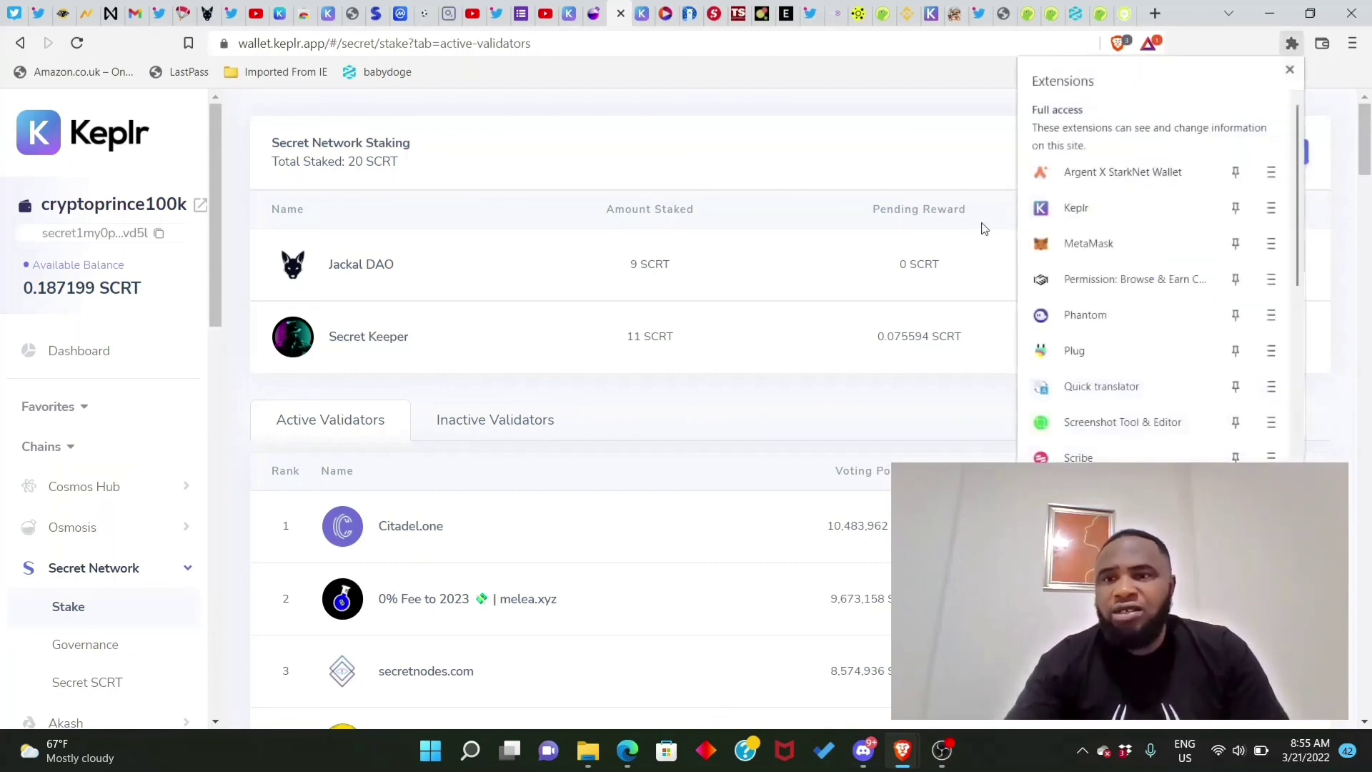
pyautogui.click(1101, 216)
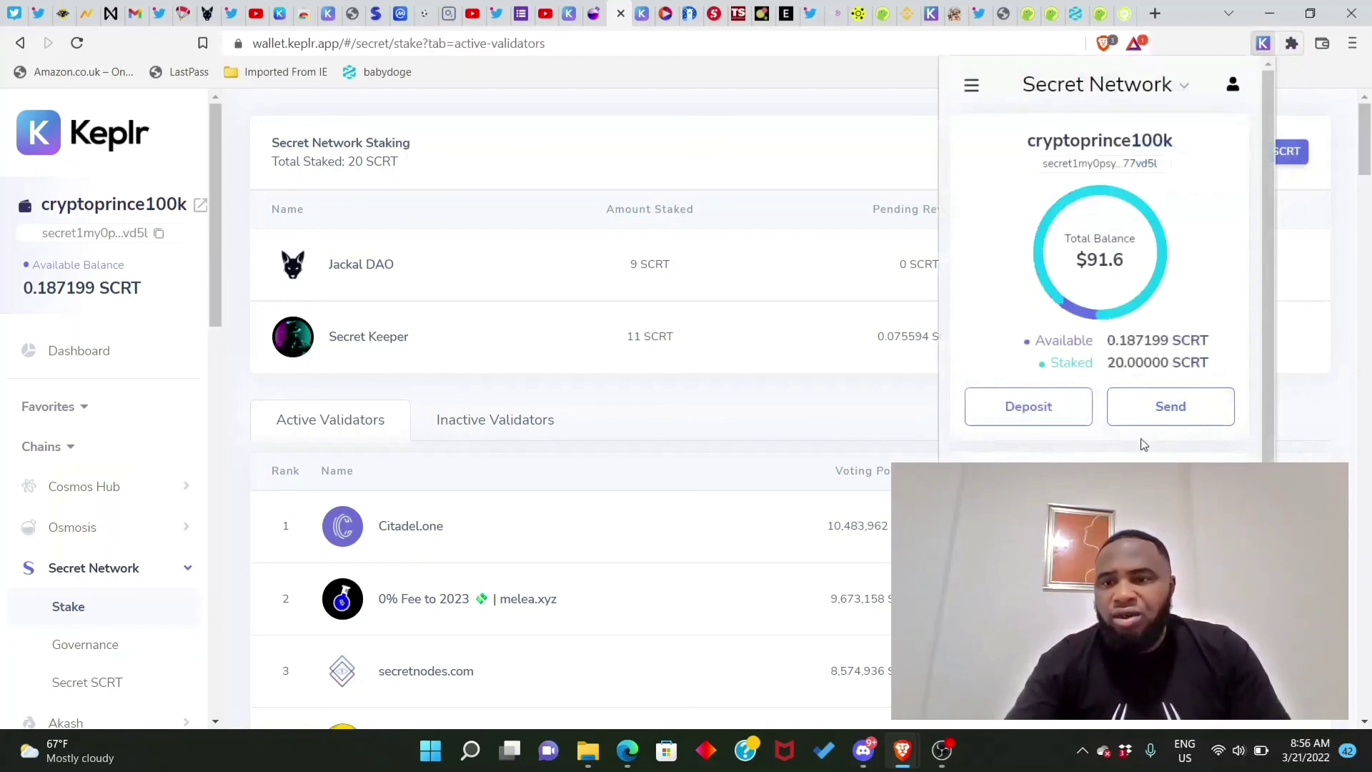
pyautogui.scroll(-1, 1010, 418)
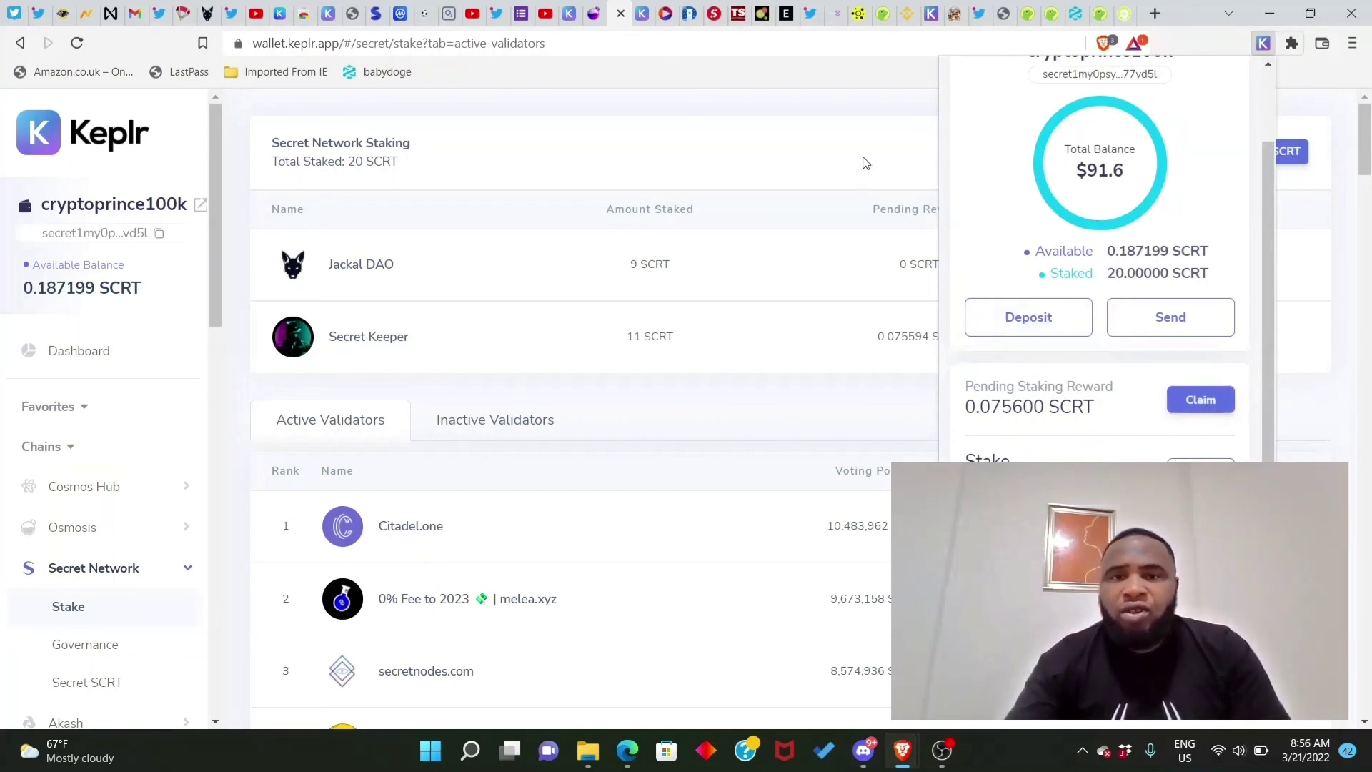
pyautogui.click(875, 179)
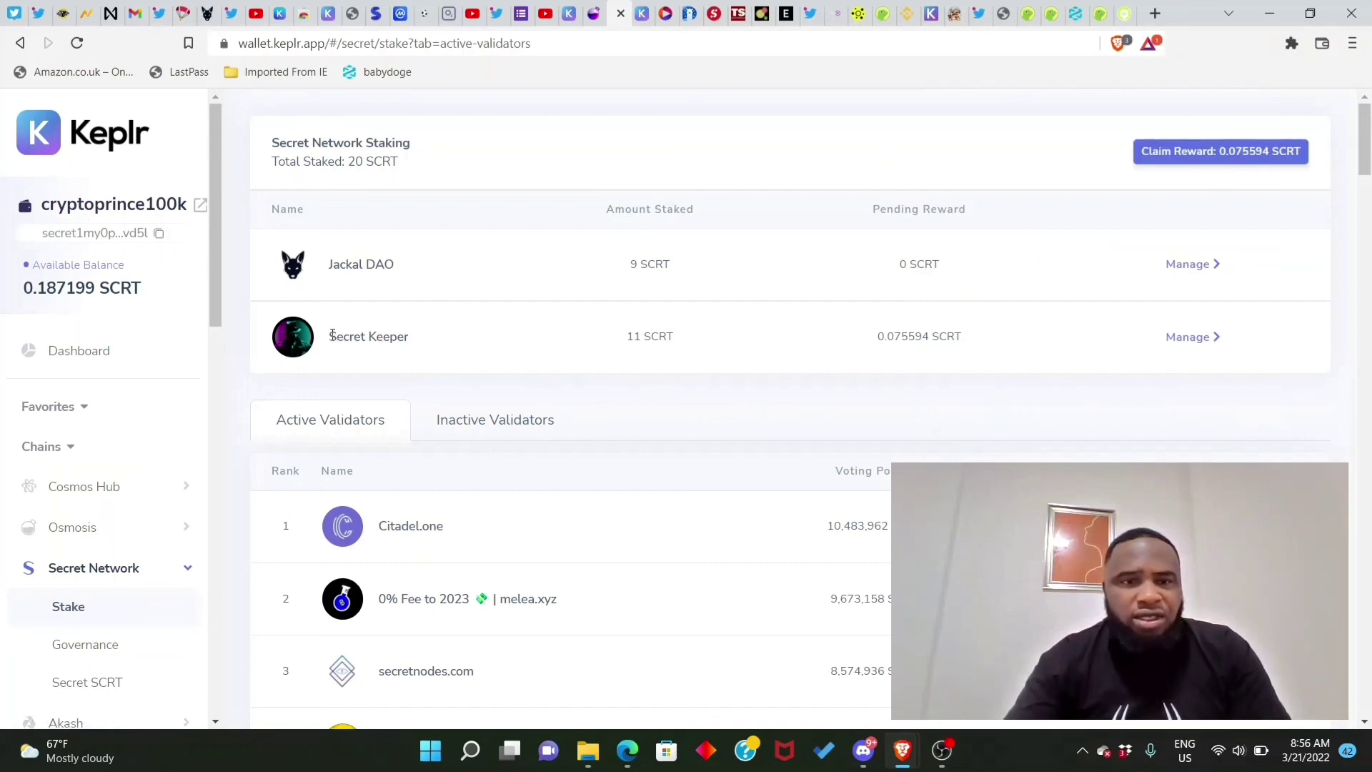
pyautogui.moveTo(330, 336); pyautogui.dragTo(422, 347)
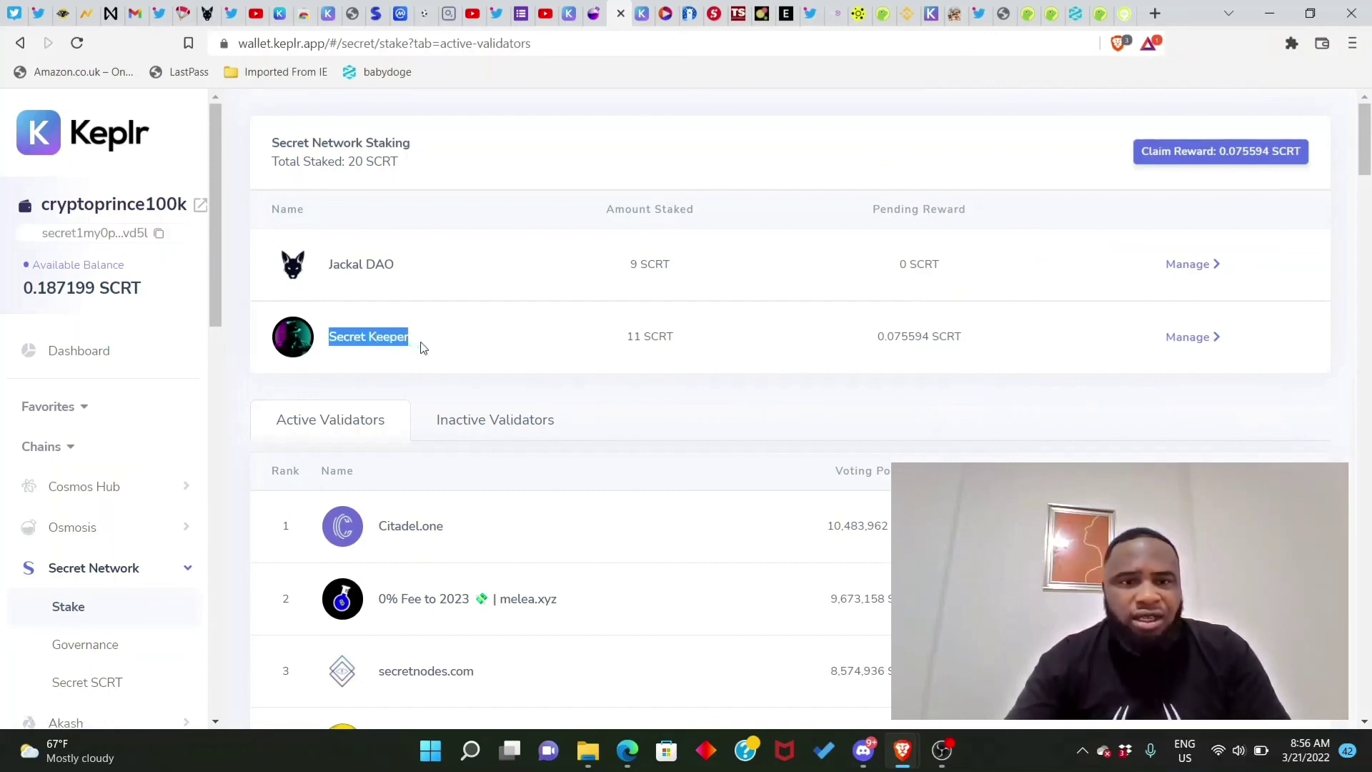
pyautogui.click(638, 341)
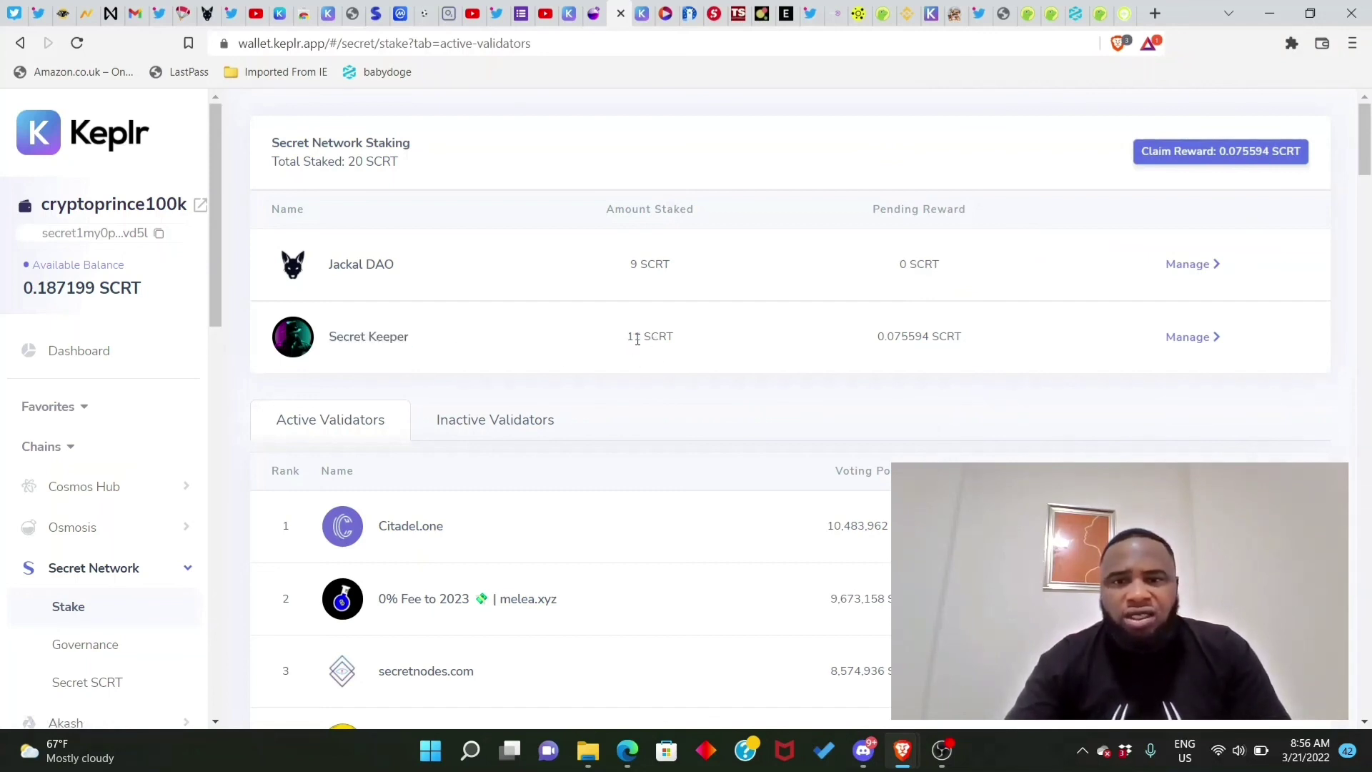
# - Check the Secret Keeper delegation's pending reward and look over the active validators on the Secret Network staking page
pyautogui.moveTo(616, 341); pyautogui.dragTo(974, 341)
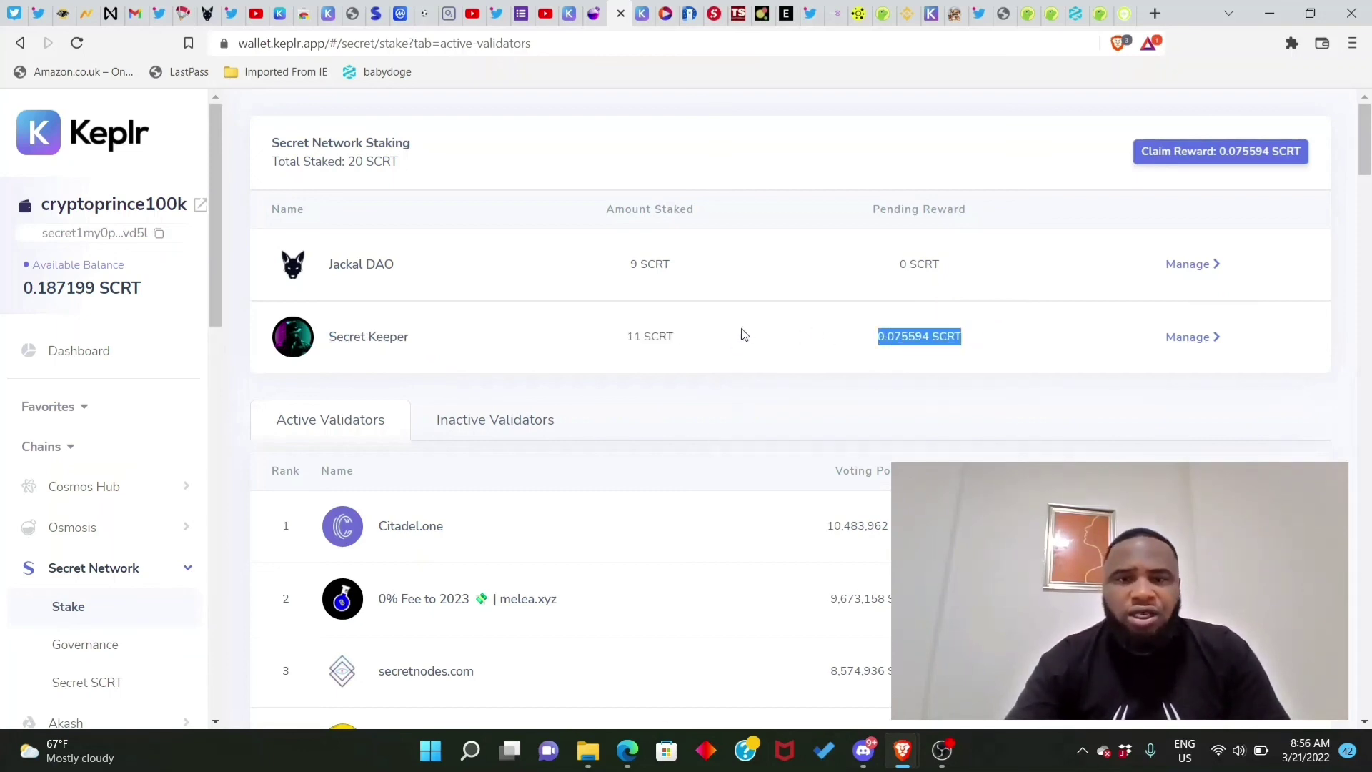
pyautogui.click(770, 316)
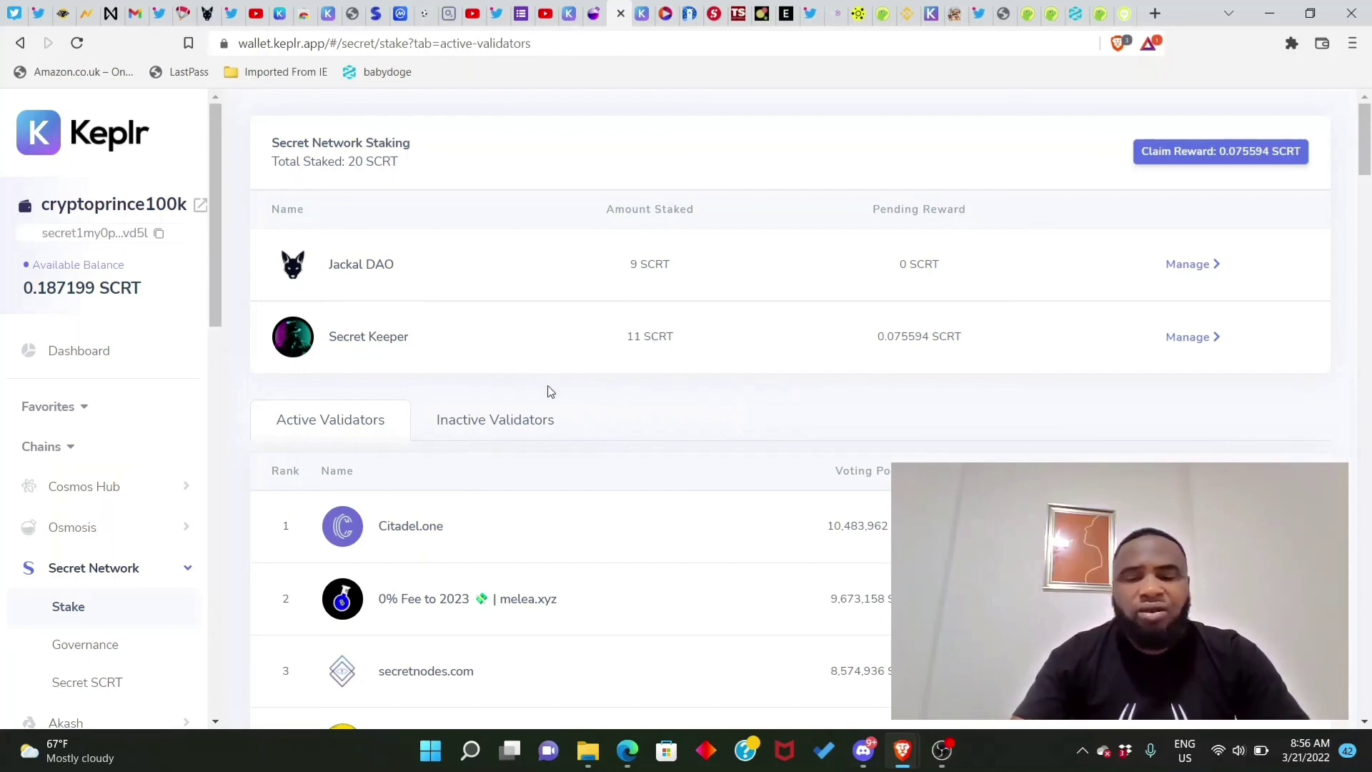
pyautogui.scroll(-4, 685, 465)
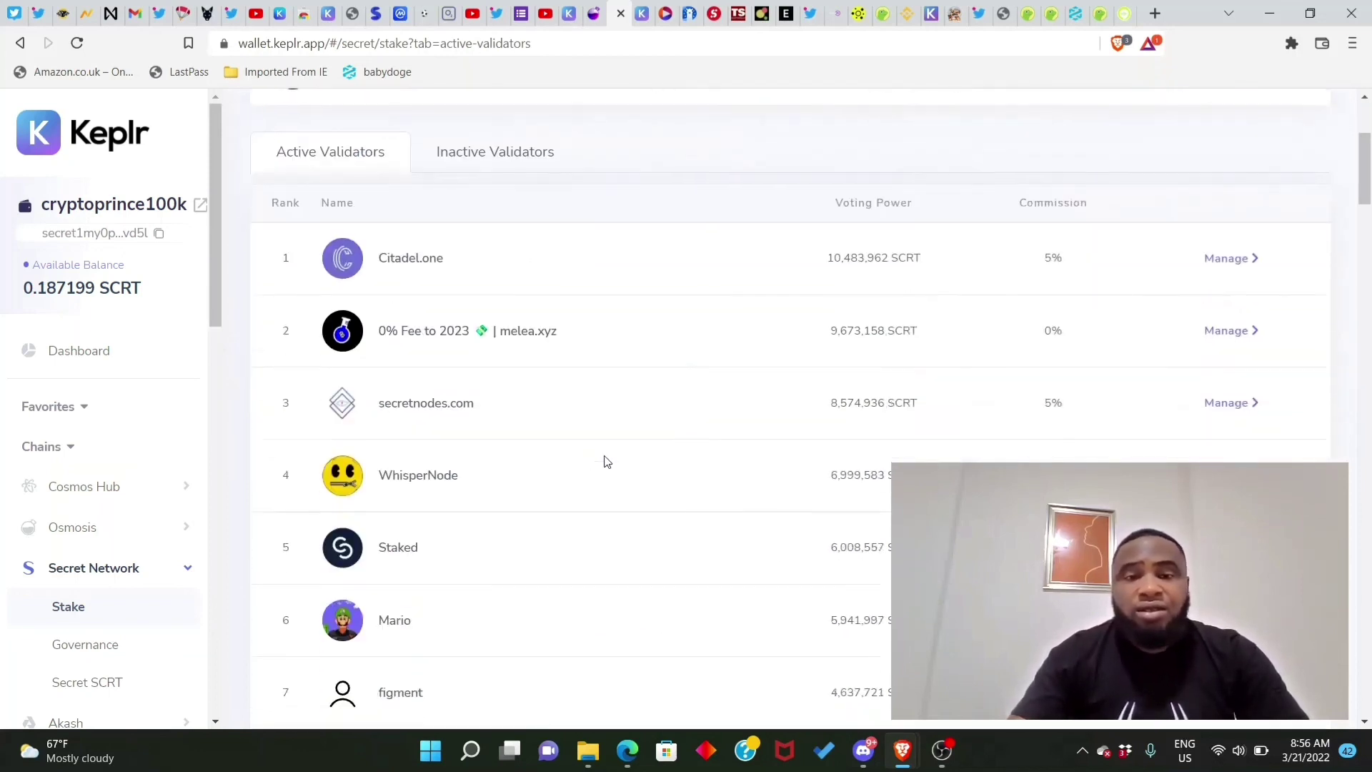
pyautogui.scroll(-4, 827, 320)
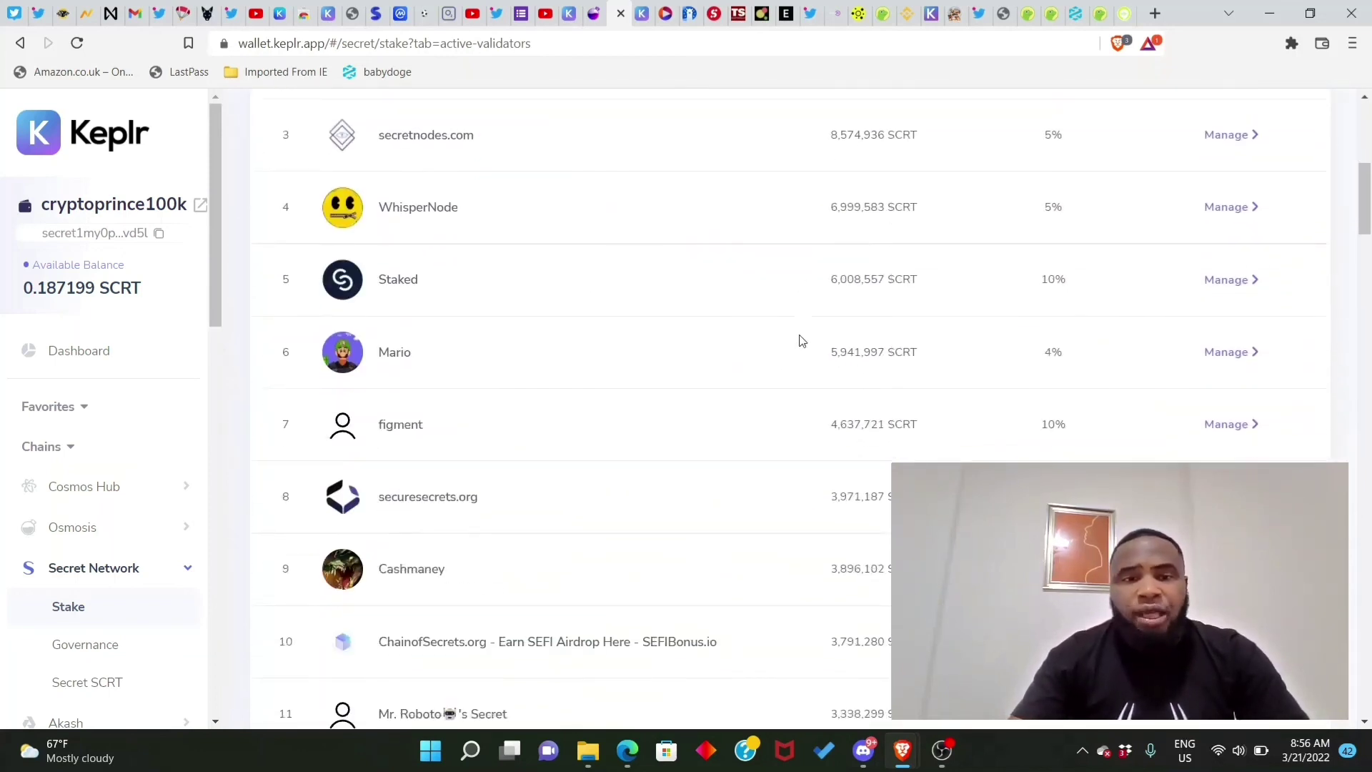
pyautogui.scroll(8, 801, 341)
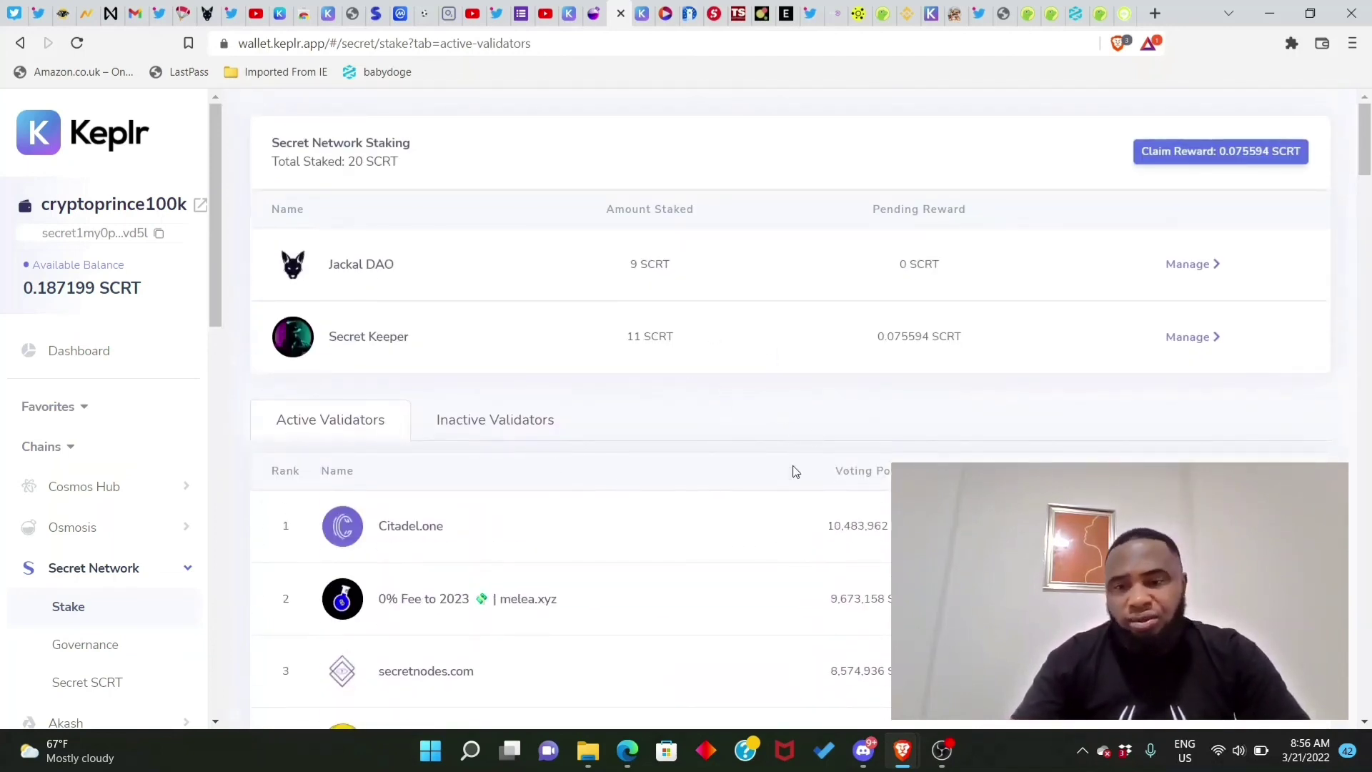
pyautogui.scroll(-4, 784, 457)
pyautogui.scroll(4, 747, 426)
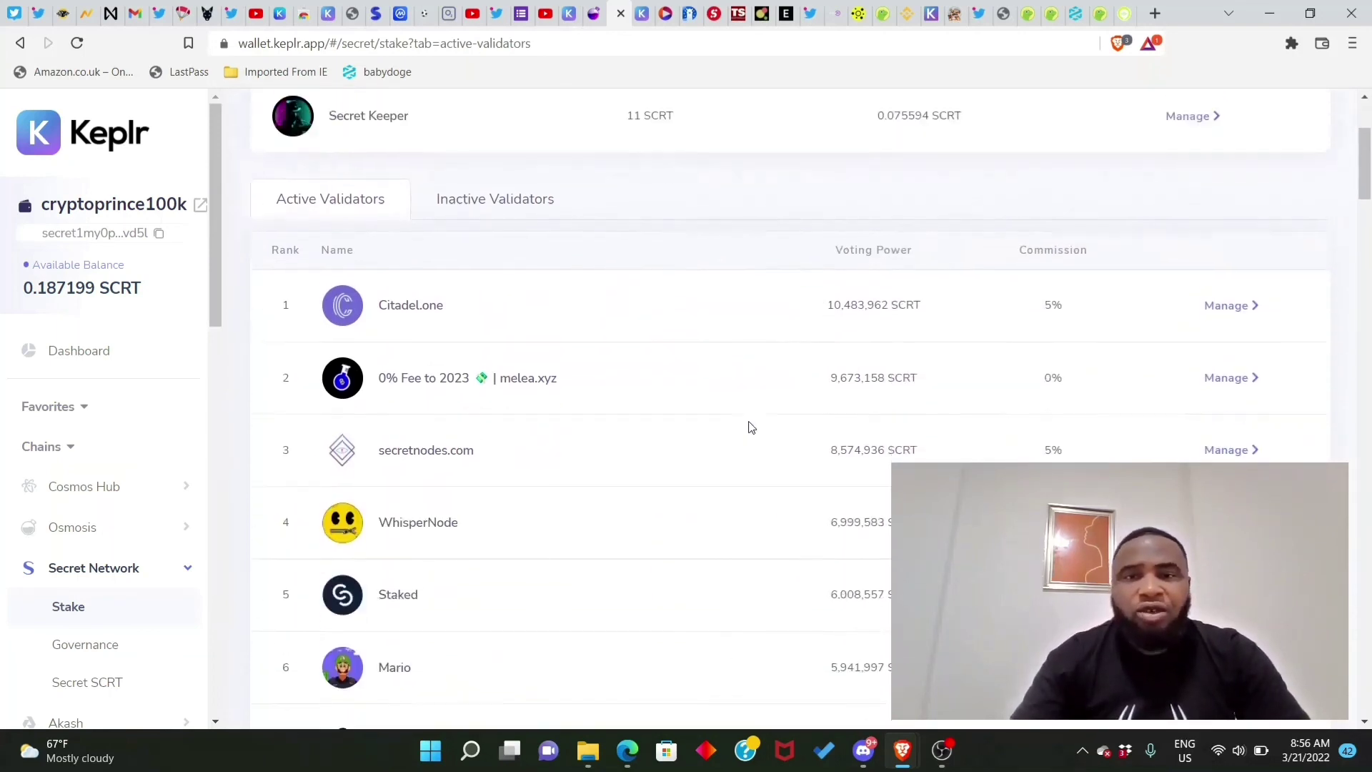